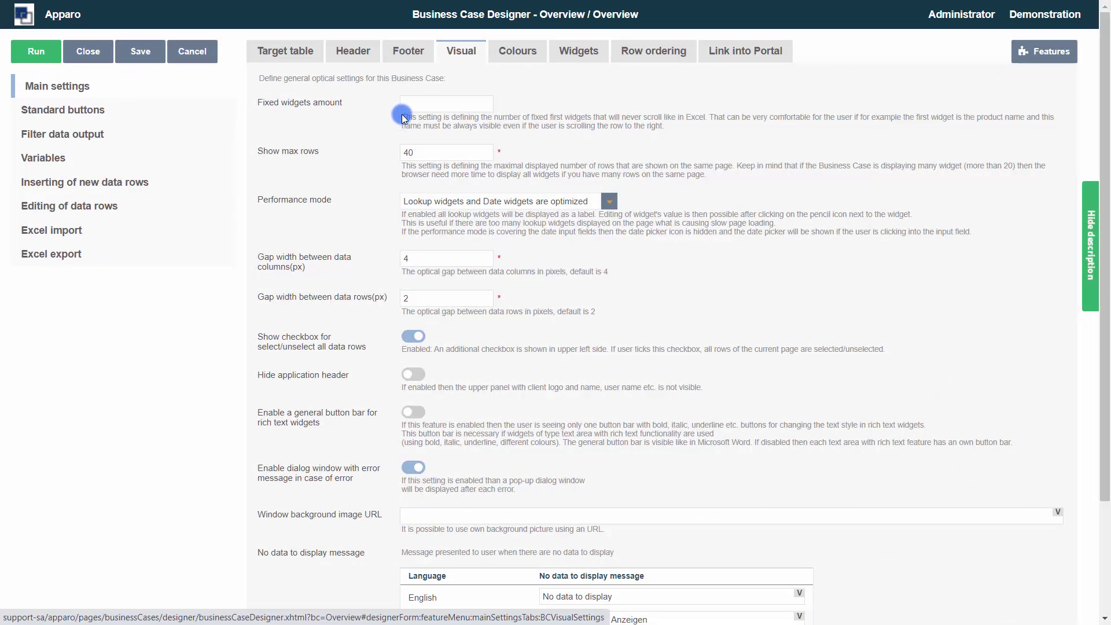
pyautogui.moveTo(403, 118); pyautogui.dragTo(759, 135)
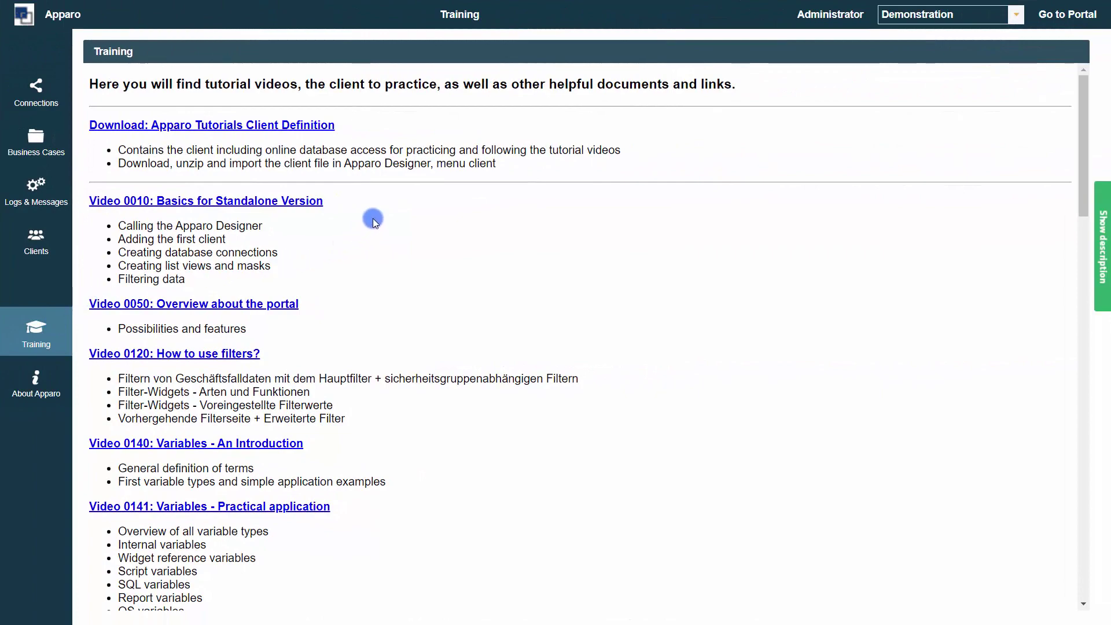
# Step: Look through the Training page's list of tutorial videos, down to the Excel import, planning and security topics
pyautogui.scroll(-1, 373, 219)
pyautogui.scroll(-12, 372, 219)
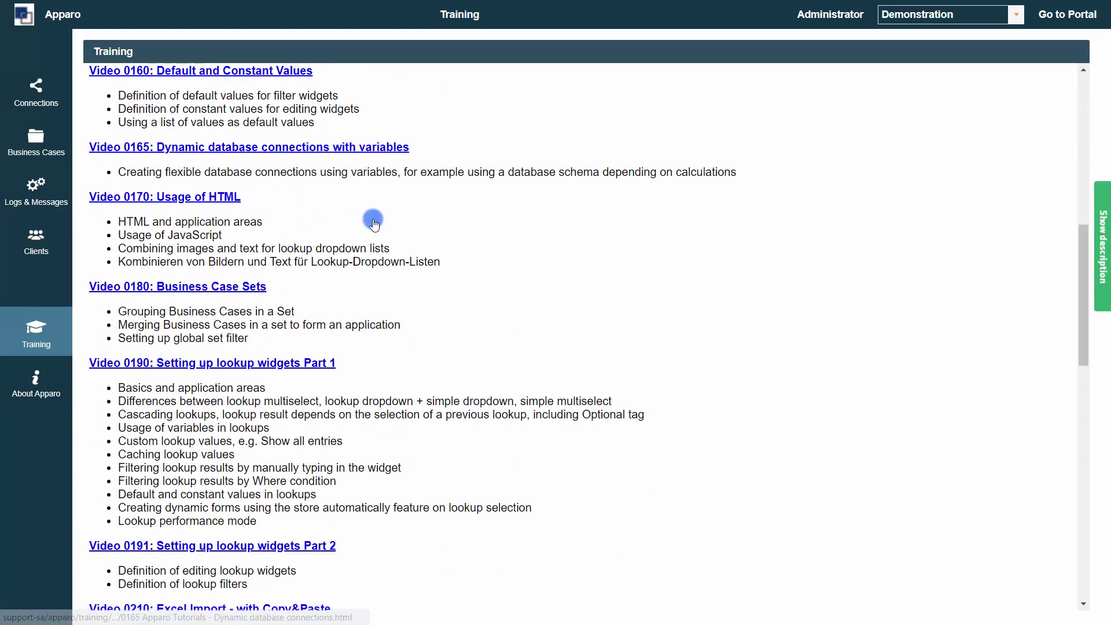
pyautogui.scroll(-3, 375, 221)
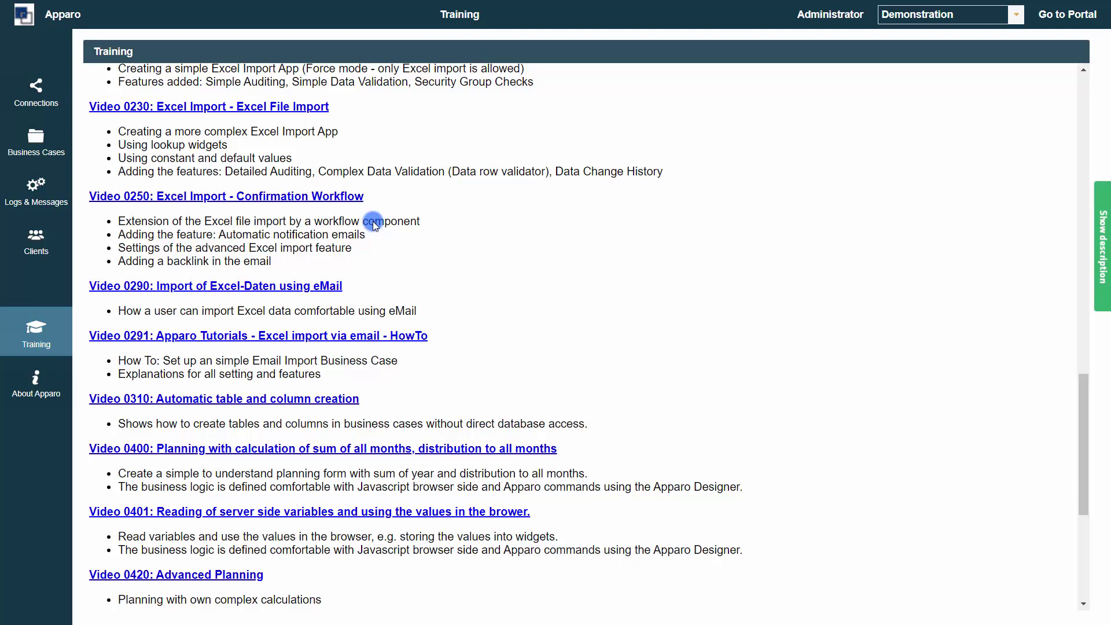
pyautogui.scroll(-1, 373, 222)
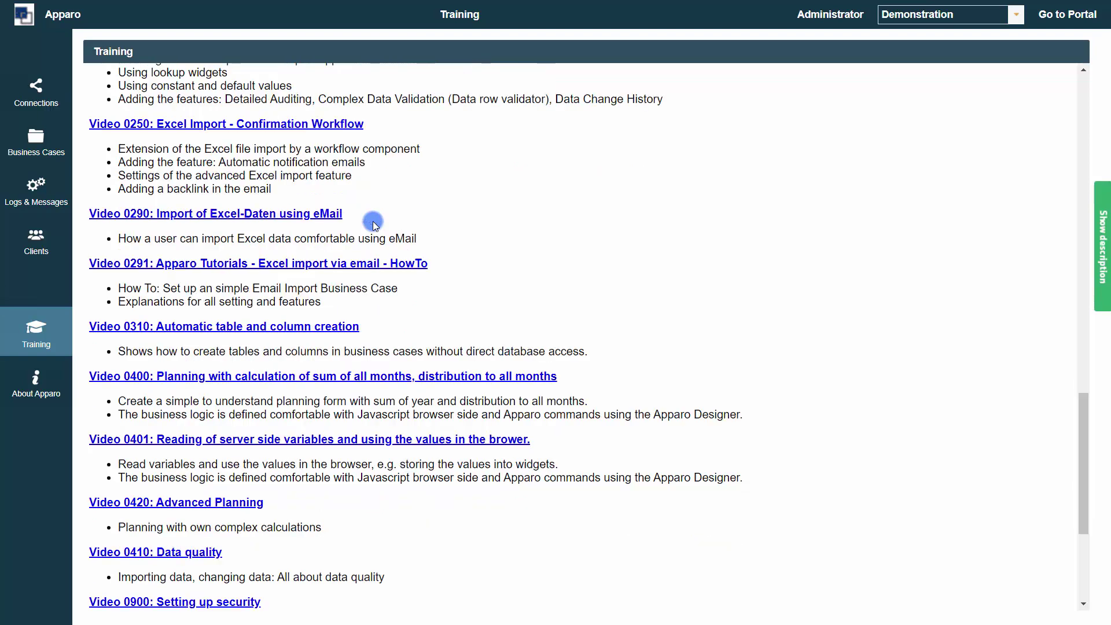
pyautogui.scroll(-3, 370, 225)
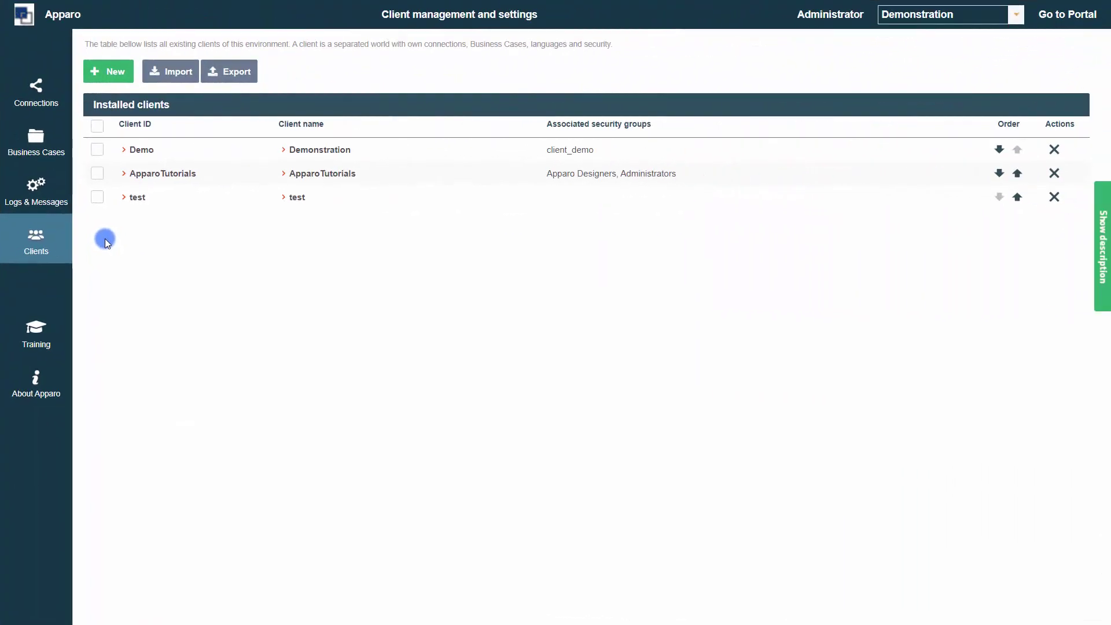
# Step: Open the settings of the Demo client and examine its security groups
pyautogui.click(147, 149)
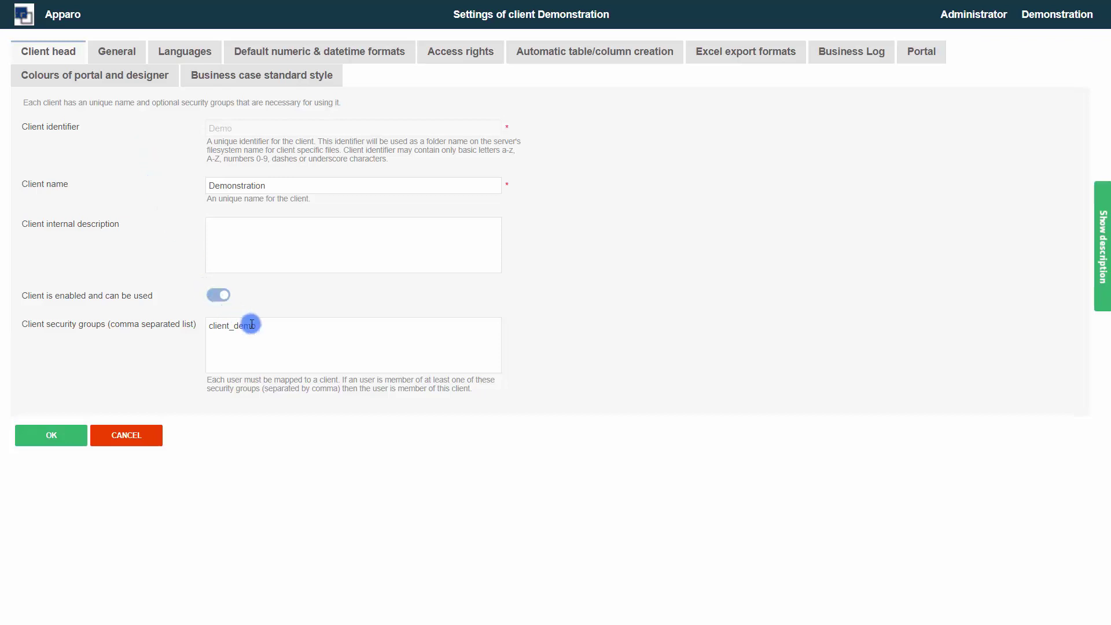
pyautogui.moveTo(255, 326); pyautogui.dragTo(169, 319)
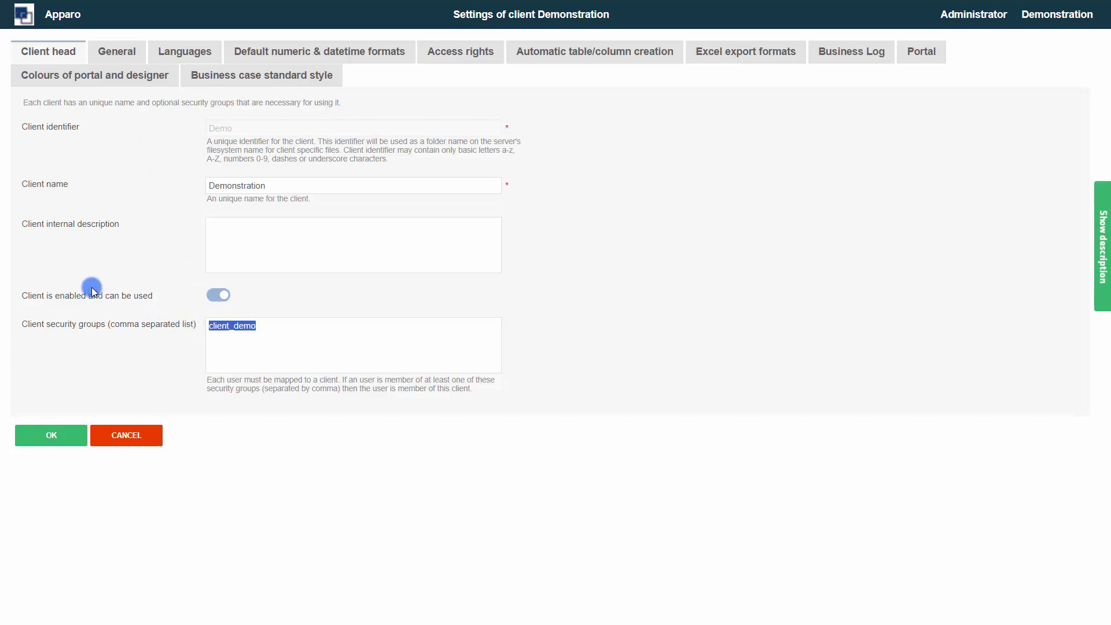
# Step: Examine the application name and application logo path in the Demo client's general settings
pyautogui.click(118, 52)
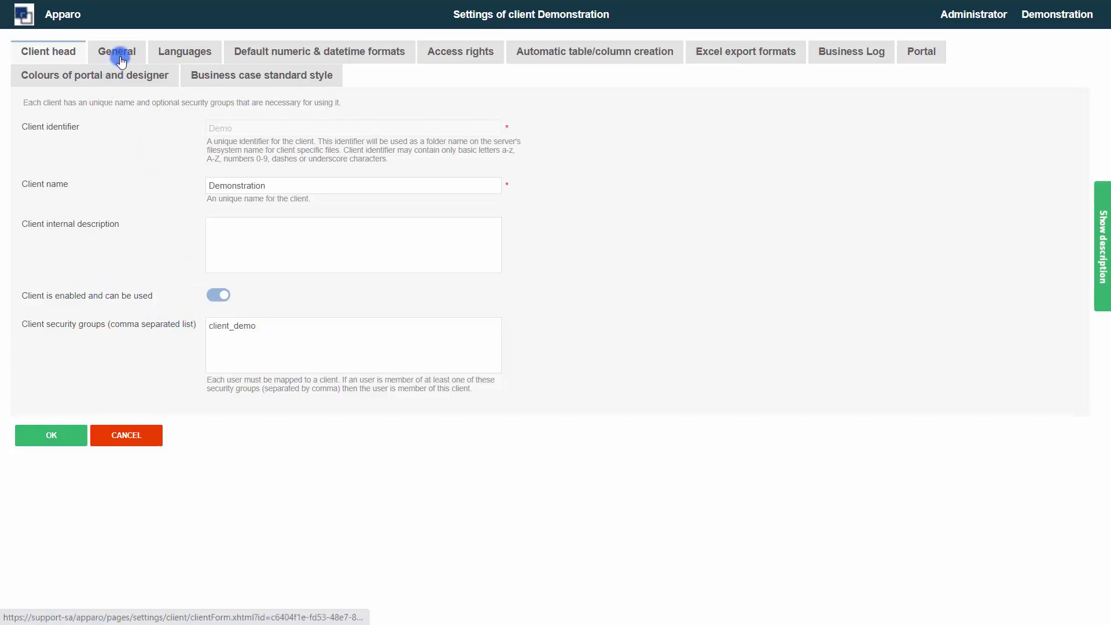
pyautogui.click(162, 108)
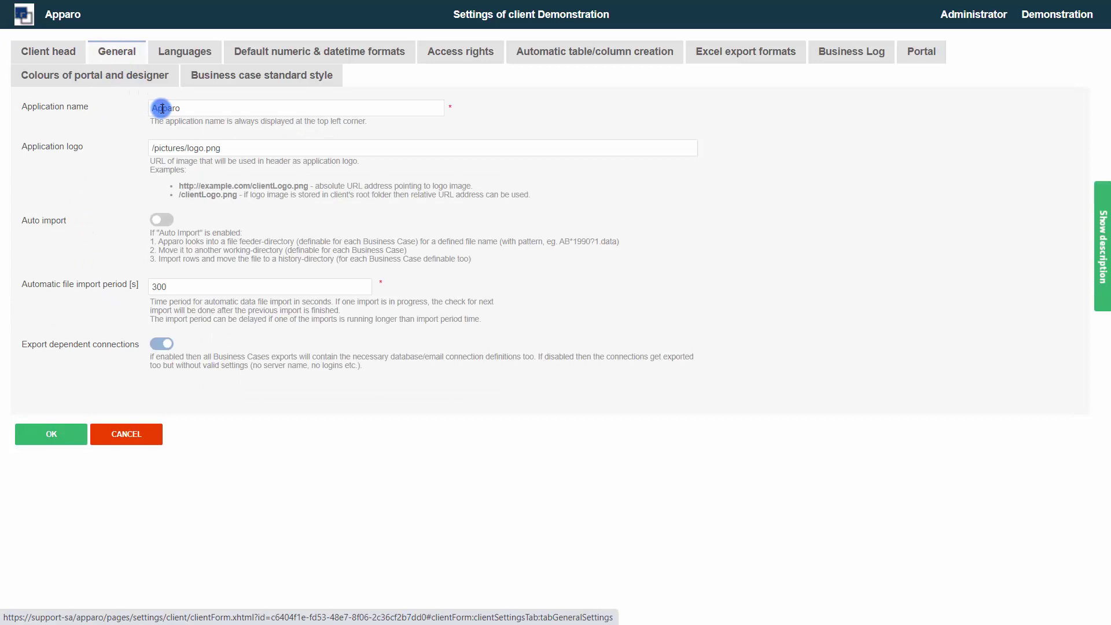
pyautogui.doubleClick(161, 108)
pyautogui.click(67, 14)
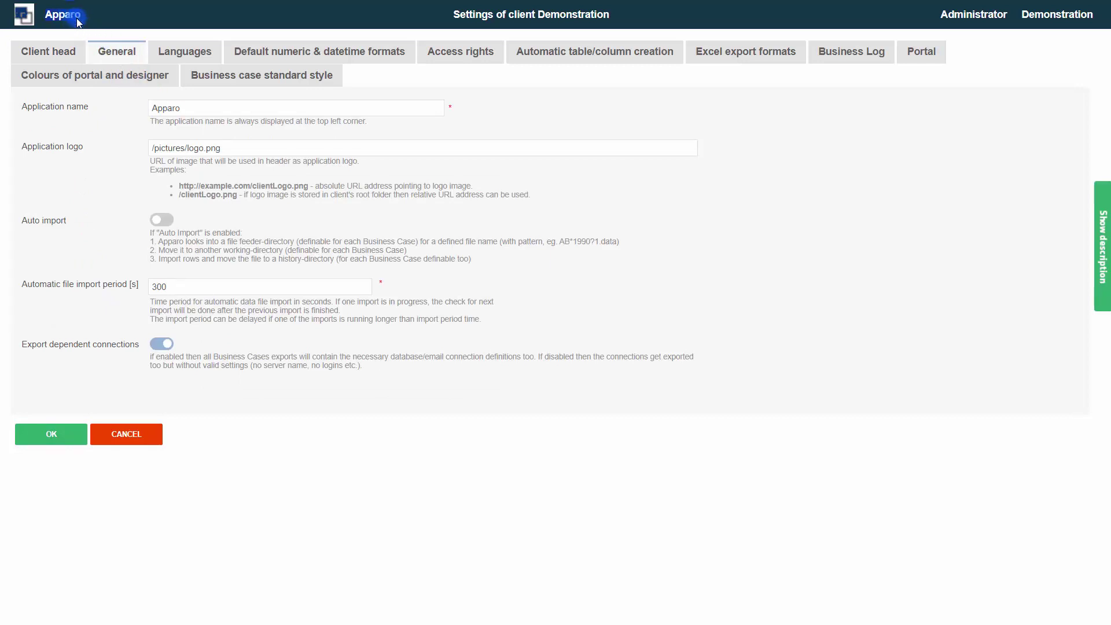
pyautogui.moveTo(223, 149); pyautogui.dragTo(170, 187)
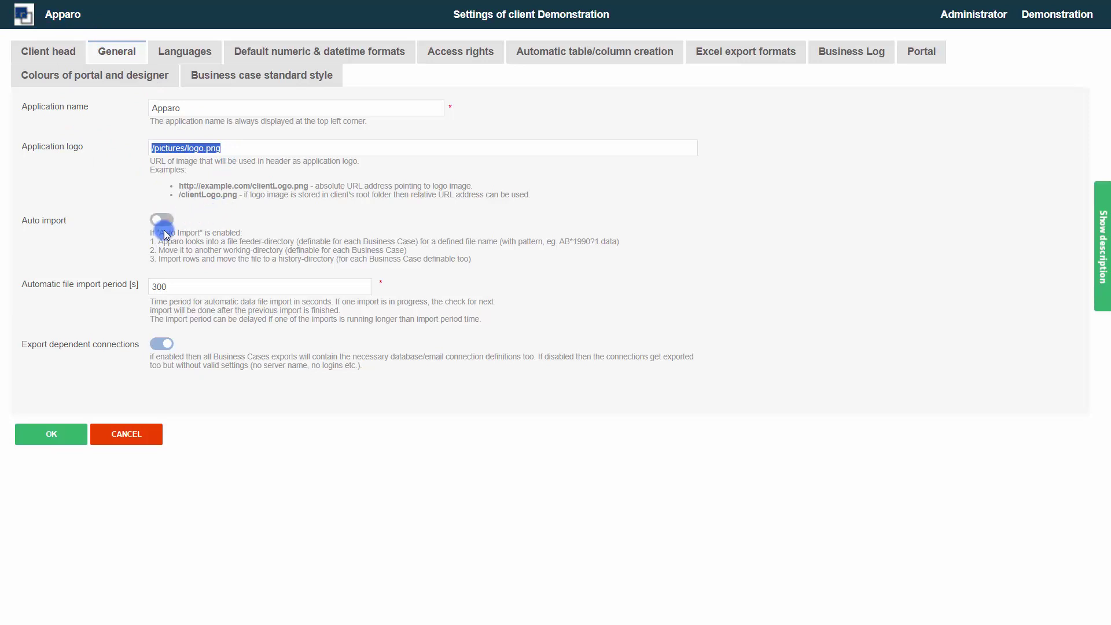
# Step: Set English as the fallback language of the Demo client
pyautogui.click(190, 52)
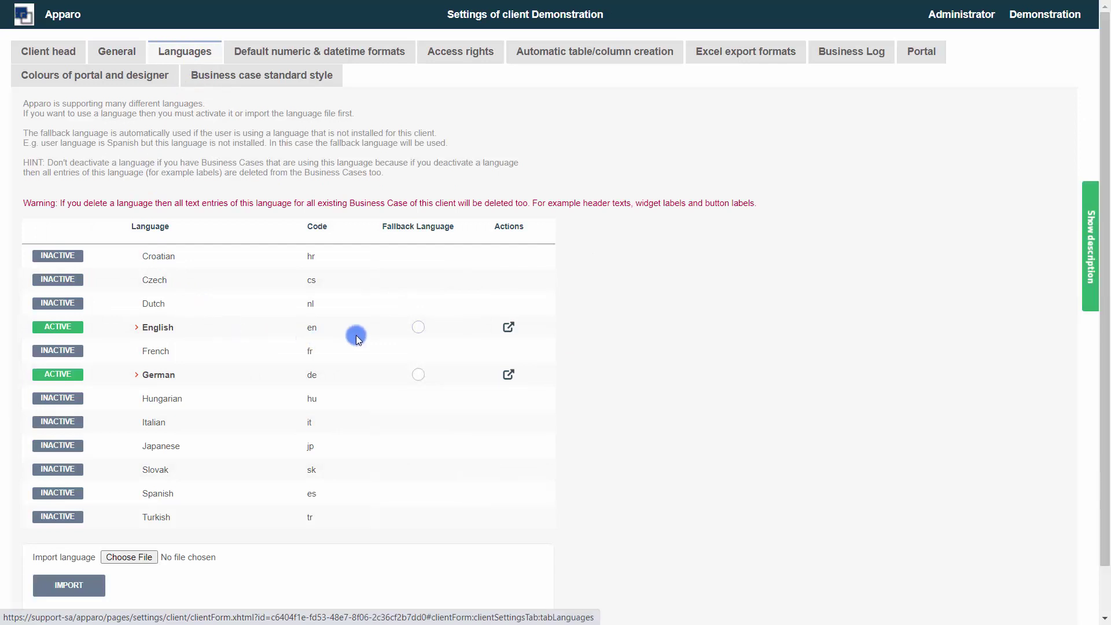
pyautogui.click(418, 327)
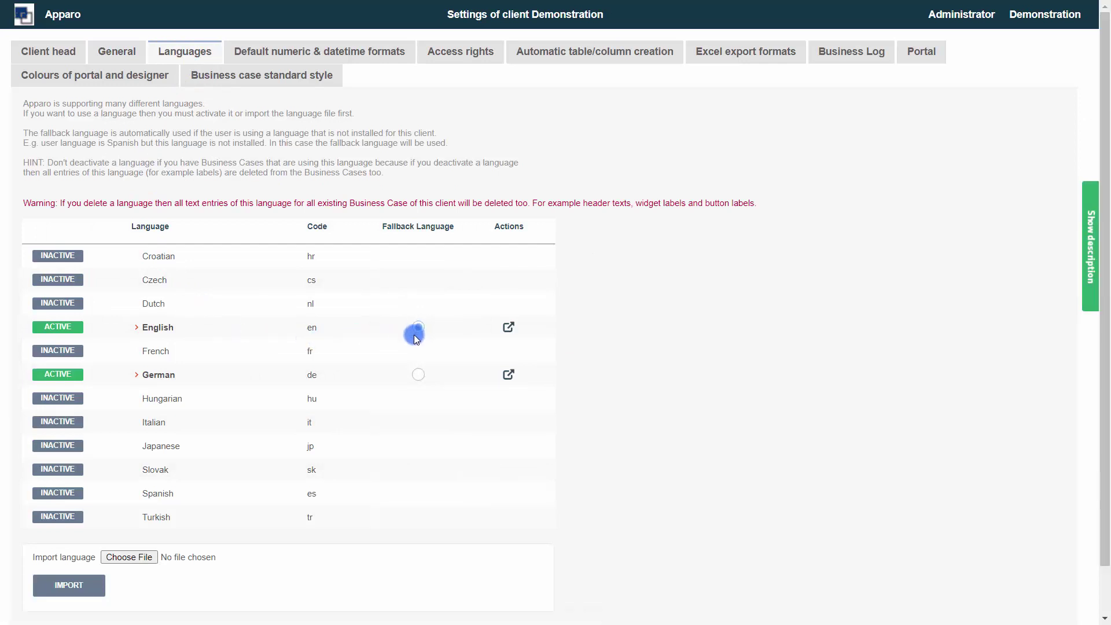
# Step: Set the date and number format language for German to Spanish (es) in the client's default formats
pyautogui.click(367, 51)
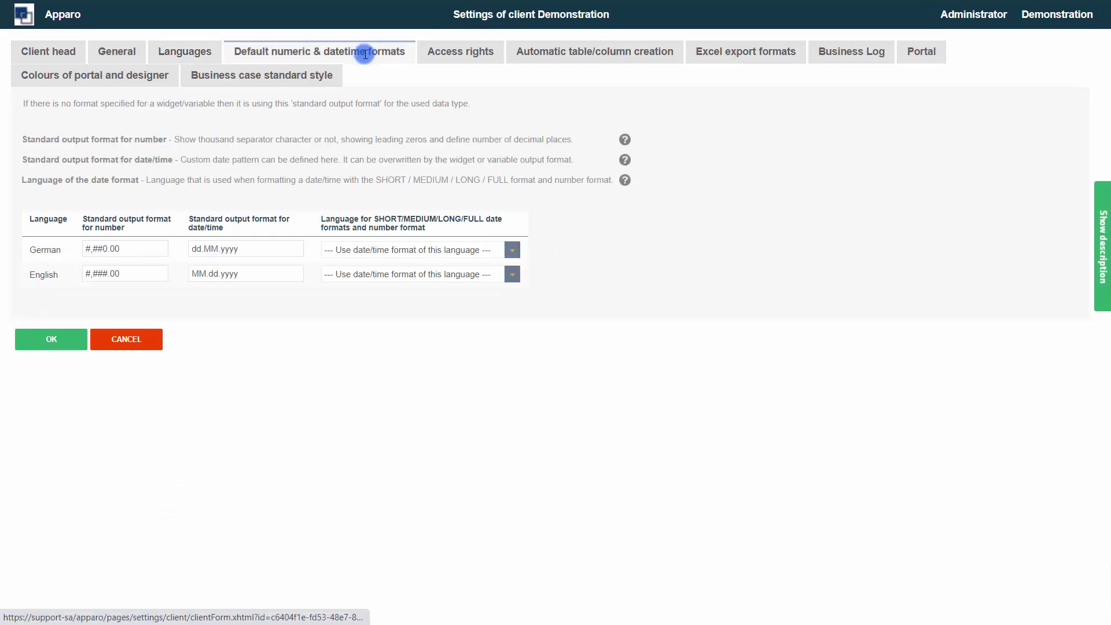
pyautogui.click(513, 250)
pyautogui.scroll(-10, 486, 324)
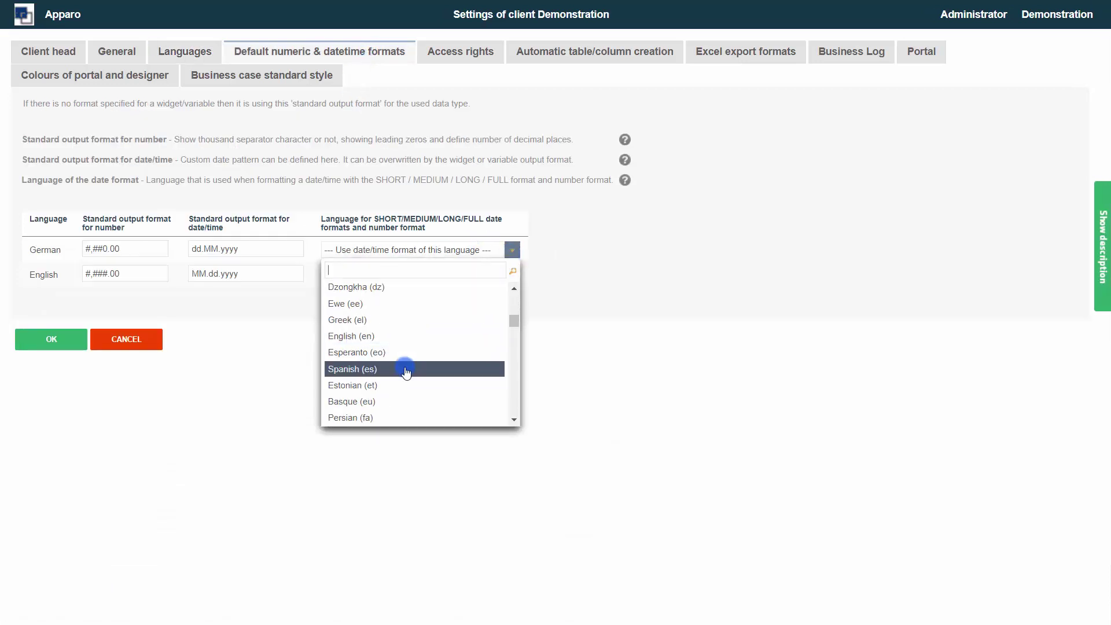
pyautogui.click(457, 368)
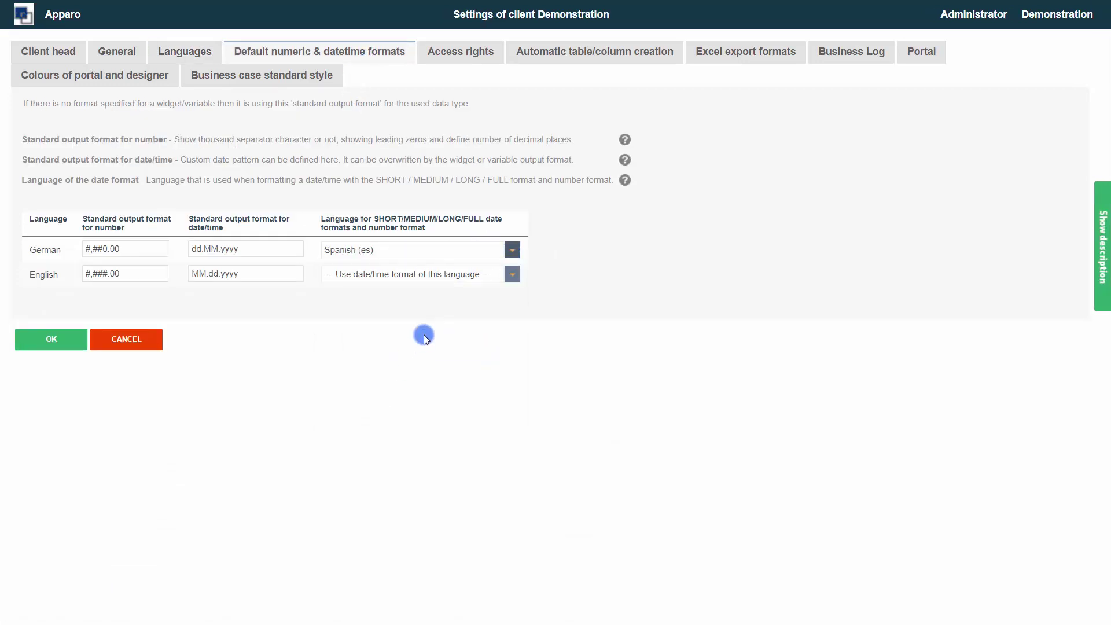
# Step: Review the client's access rights, automatic table/column creation, Excel export formats, Business Log and portal settings
pyautogui.click(454, 50)
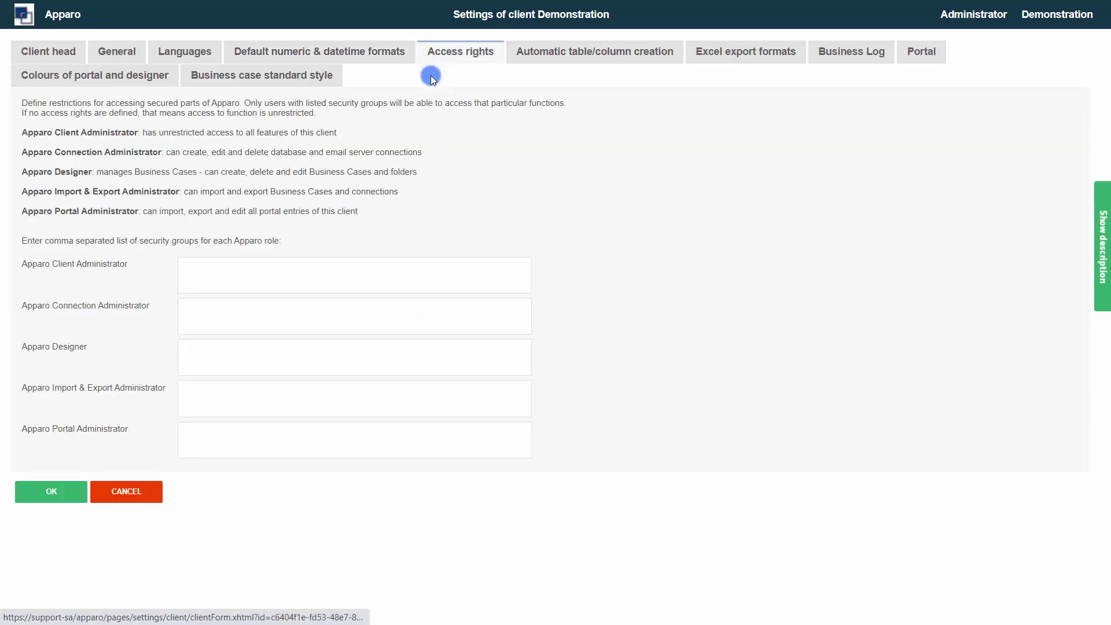
pyautogui.click(585, 53)
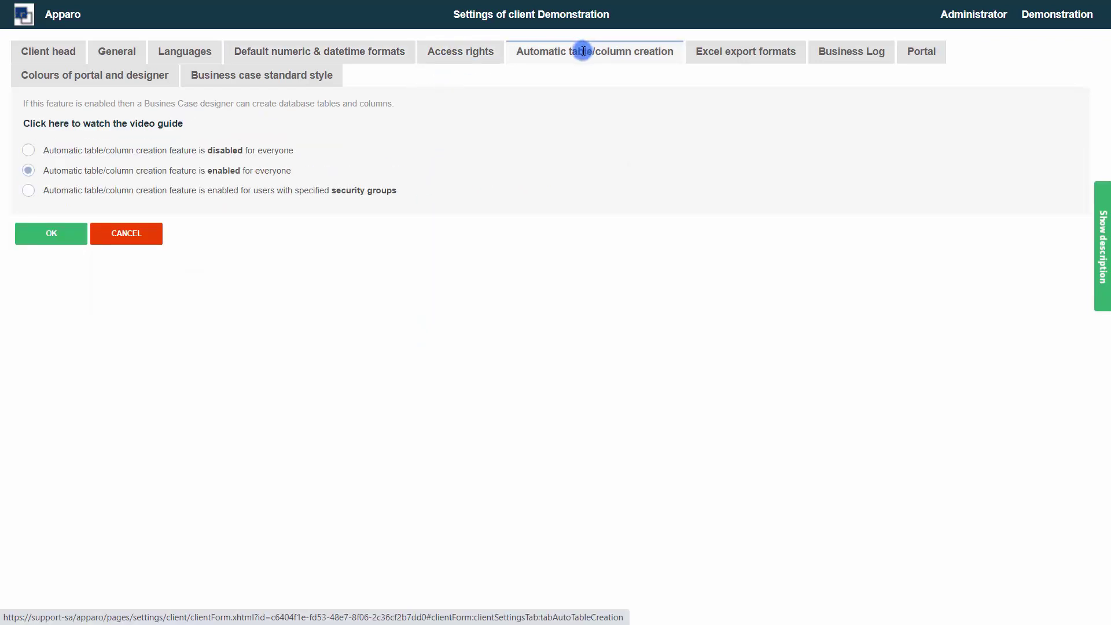
pyautogui.click(741, 52)
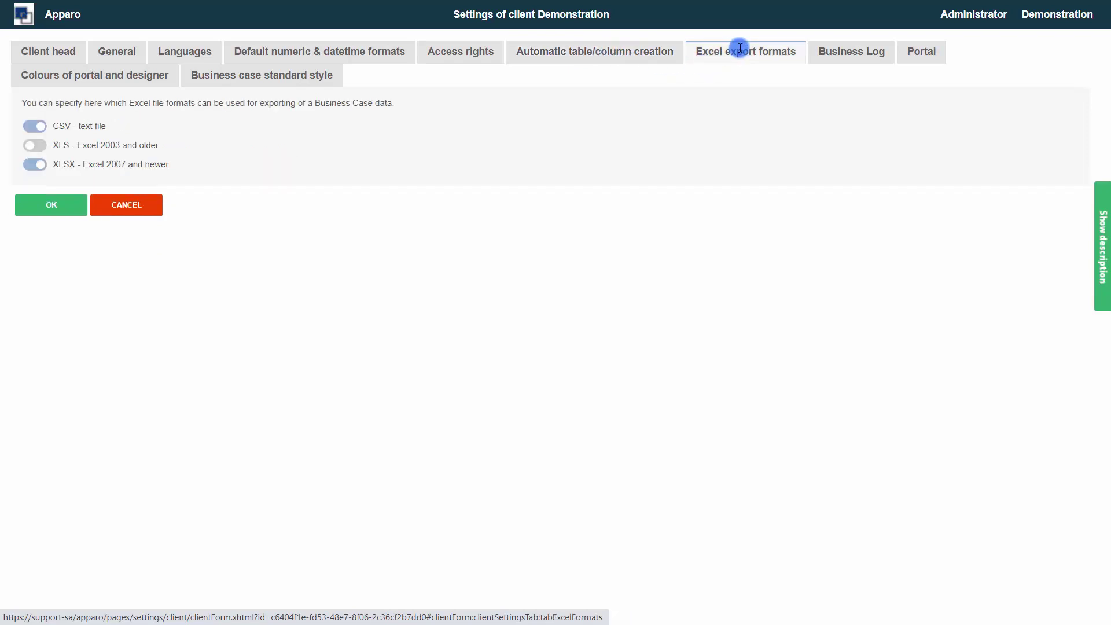
pyautogui.click(839, 58)
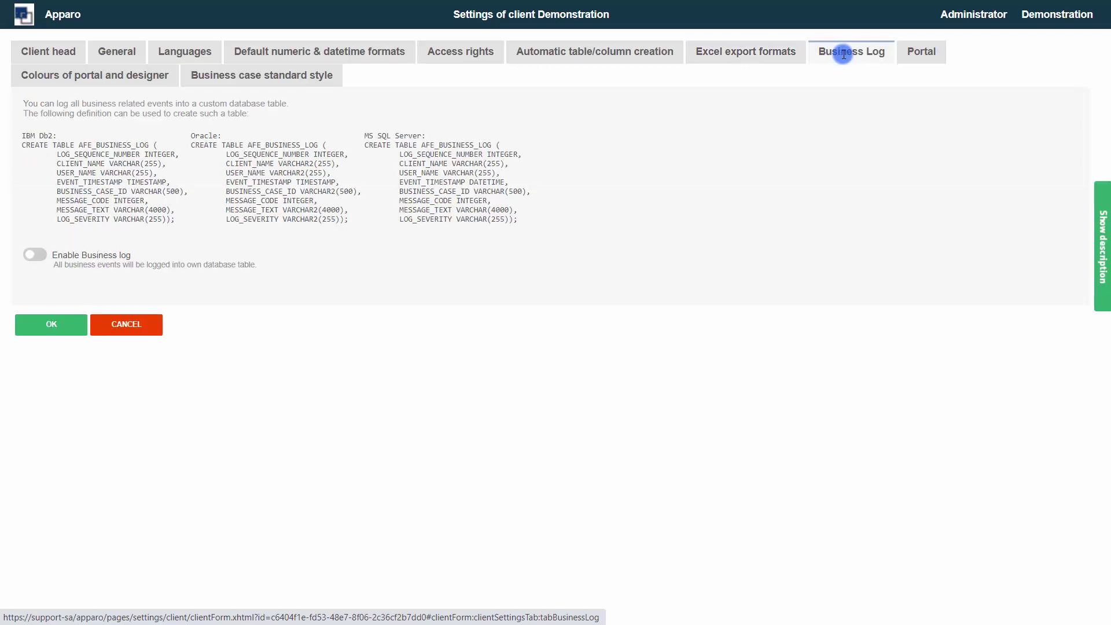
pyautogui.click(912, 54)
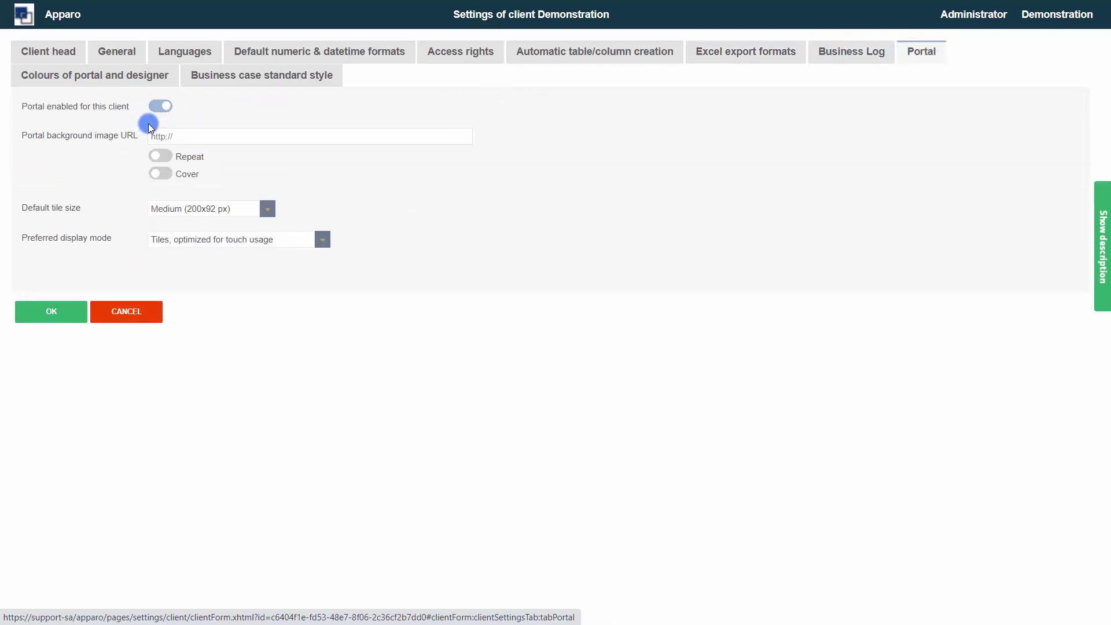
# Step: Enable the client's own colour schema for Apparo Designer and Apparo Portal
pyautogui.click(60, 75)
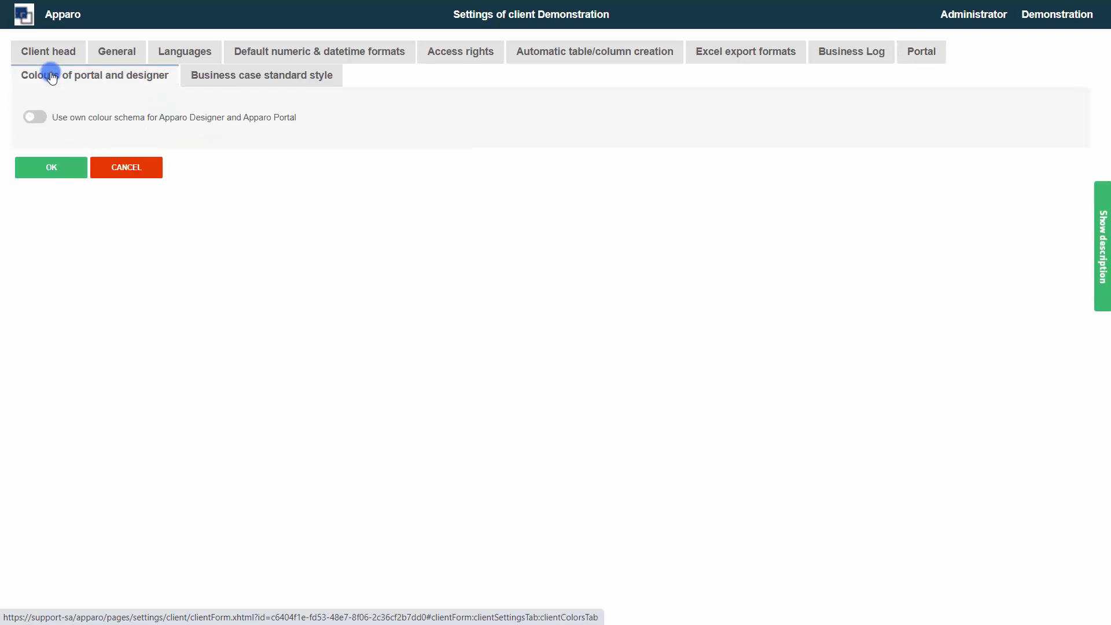
pyautogui.click(33, 125)
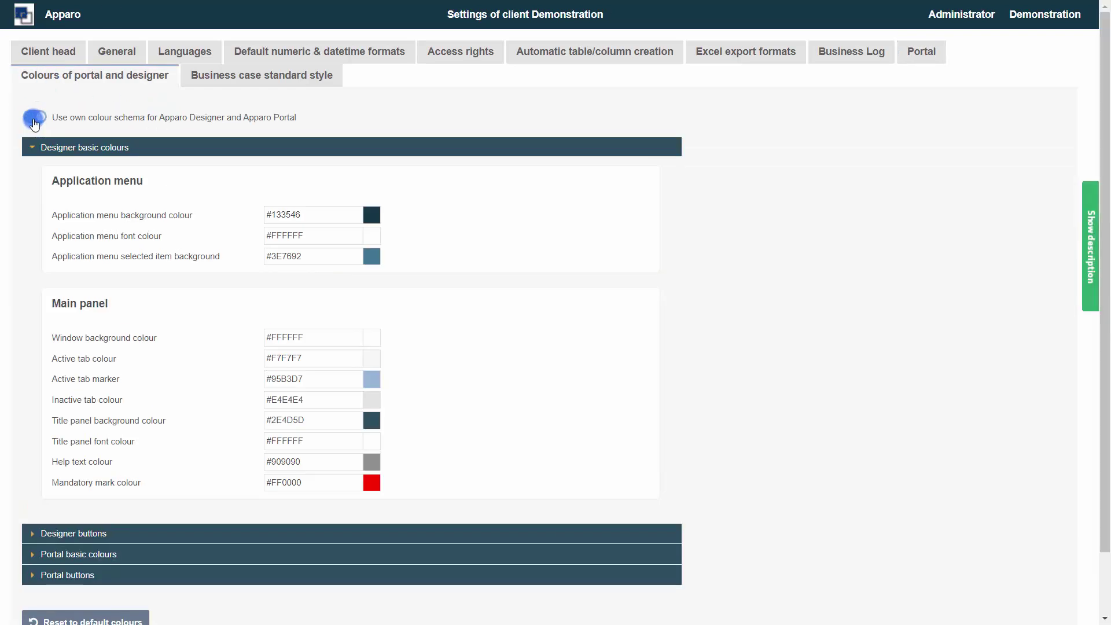
# Step: View the font face choices for the header title in the client's business case standard style
pyautogui.click(268, 75)
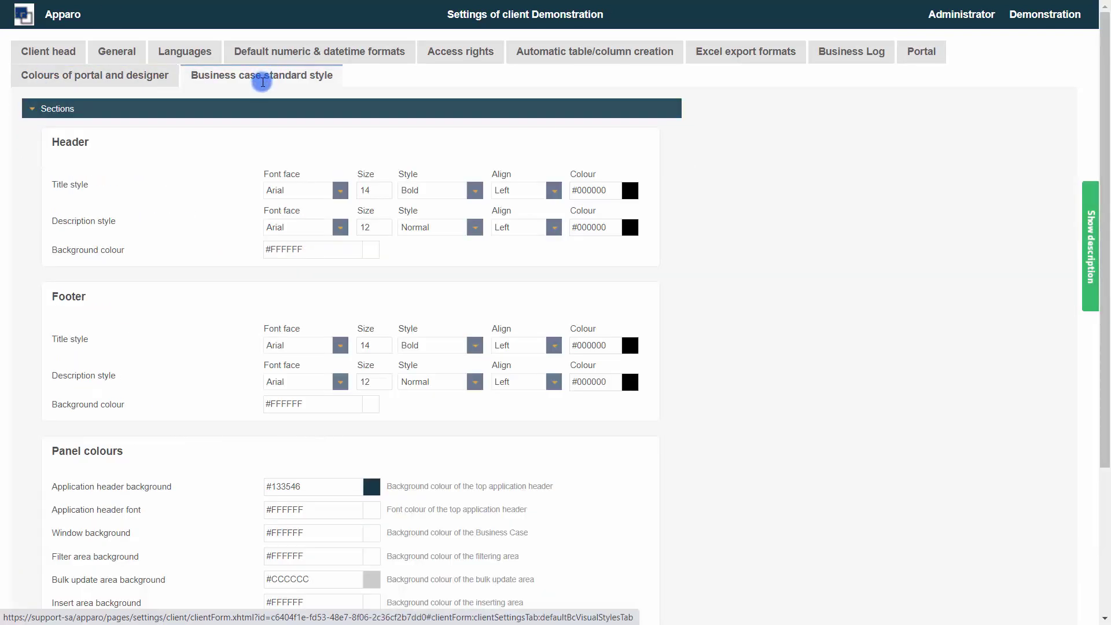
pyautogui.click(340, 191)
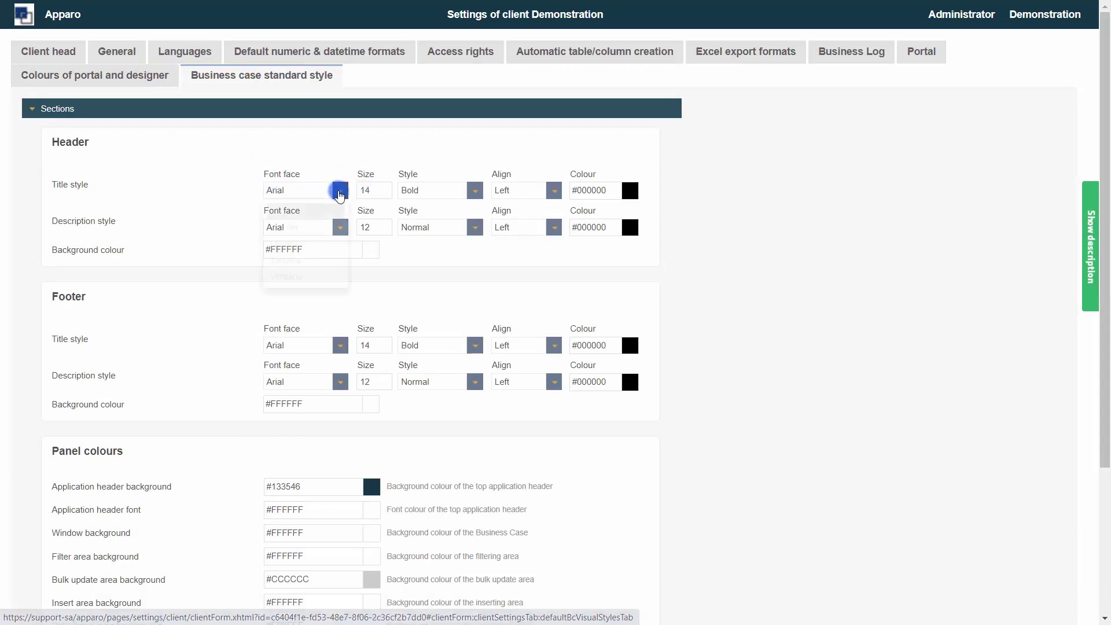
pyautogui.press('Escape')
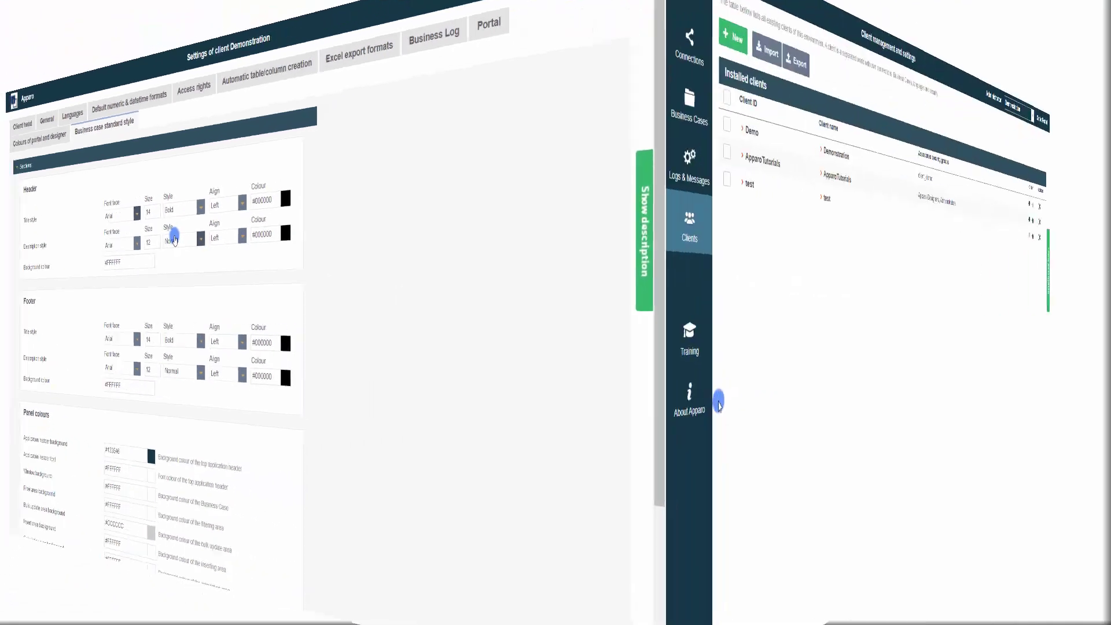
# Step: View the About Apparo page with its version, registration and support links
pyautogui.click(35, 392)
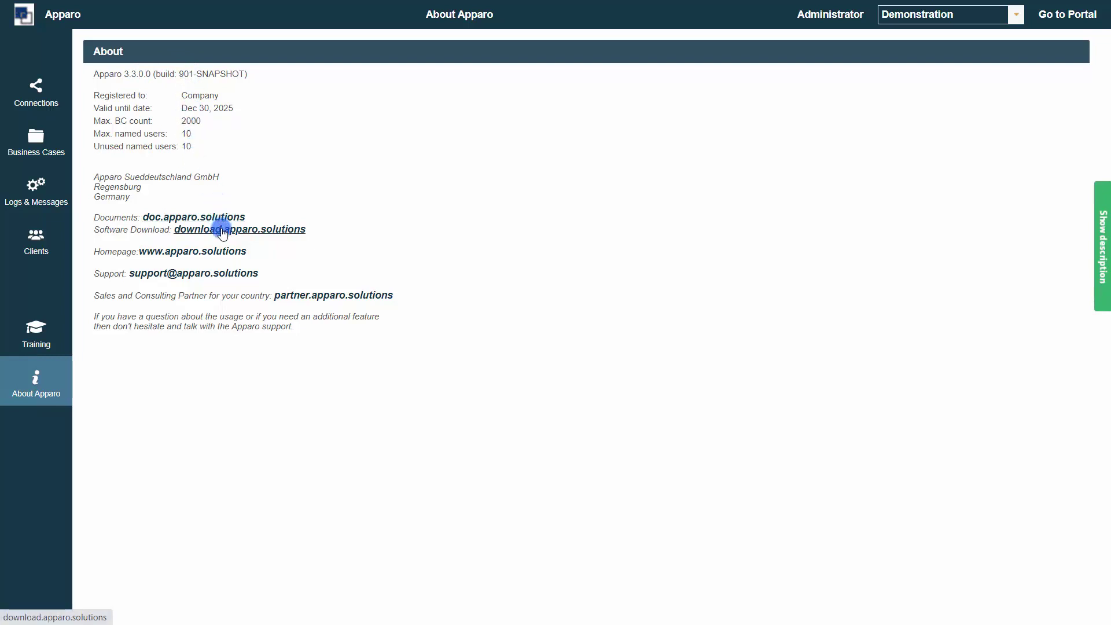
# Step: Set the logging level of the system log messages to Detail
pyautogui.click(42, 196)
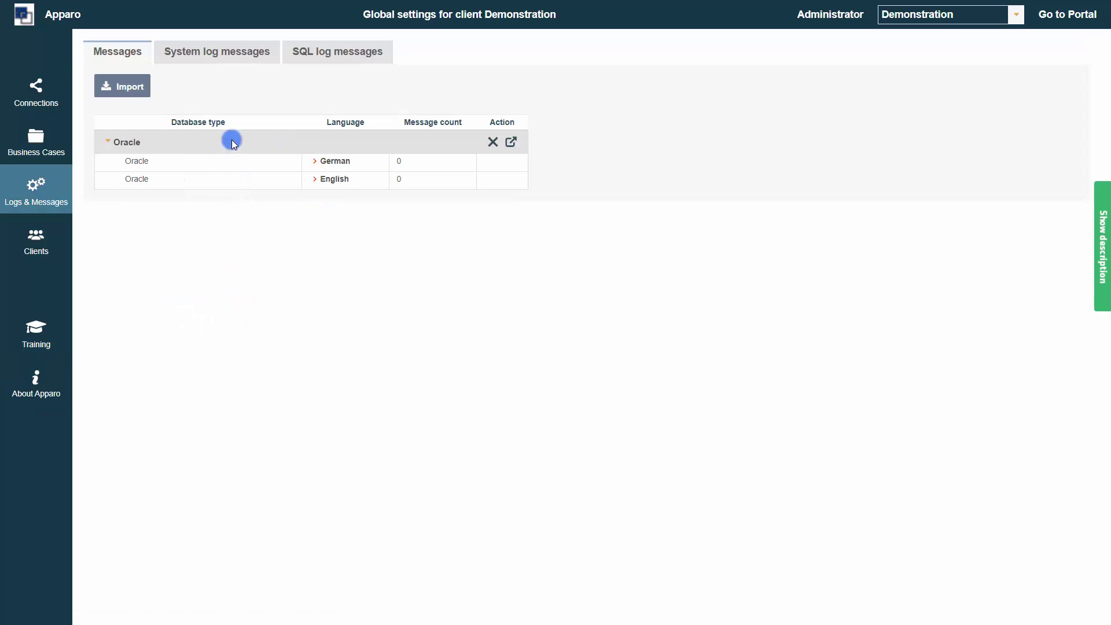
pyautogui.click(239, 64)
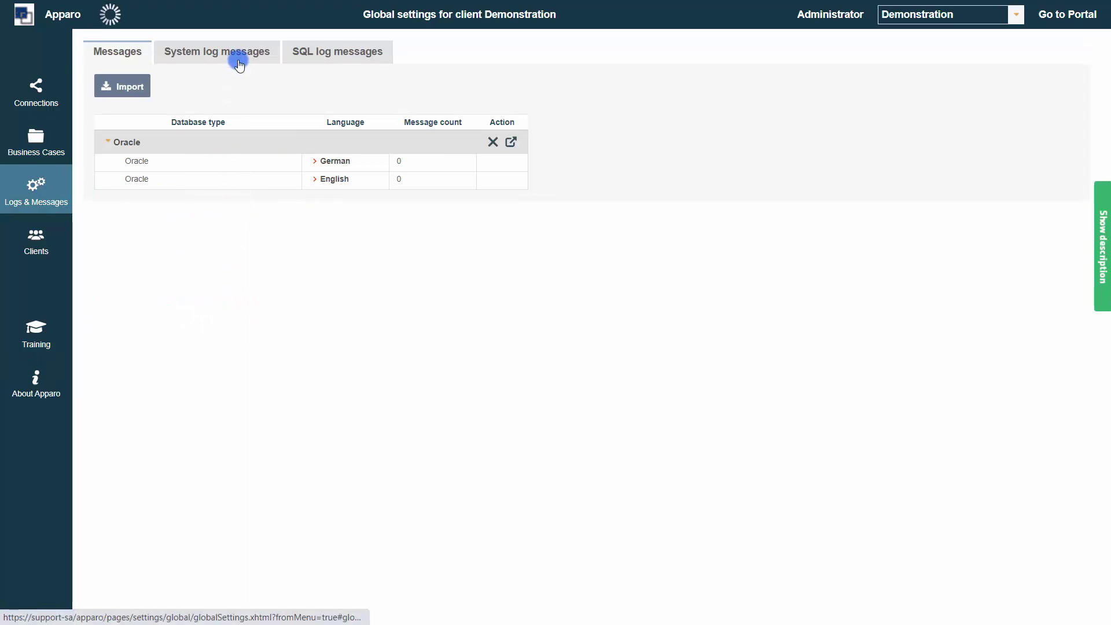
pyautogui.click(210, 84)
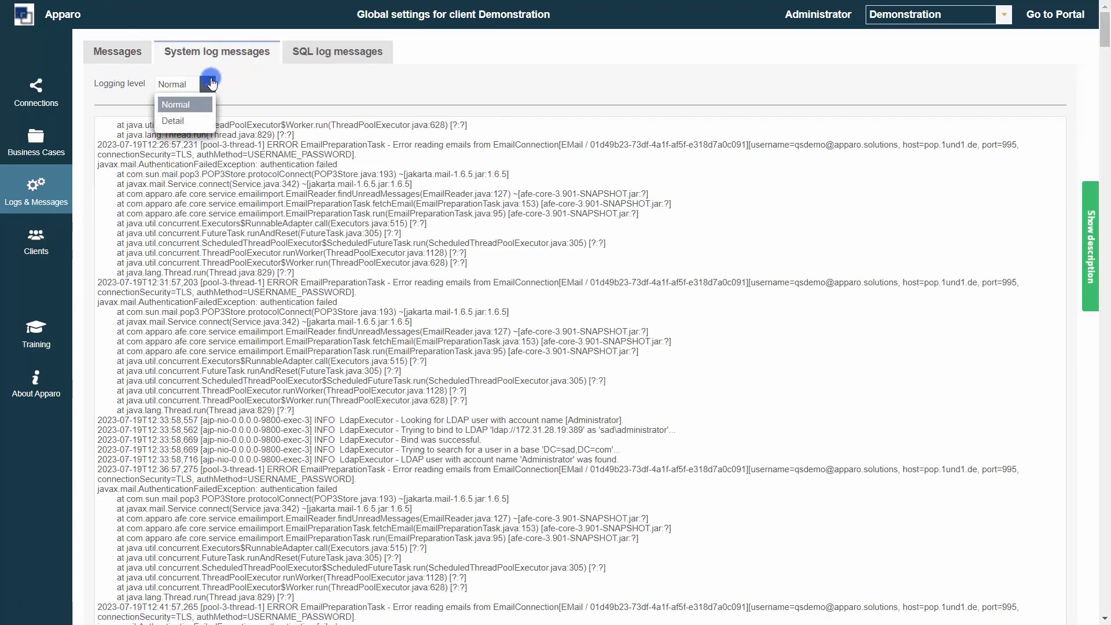
pyautogui.click(202, 119)
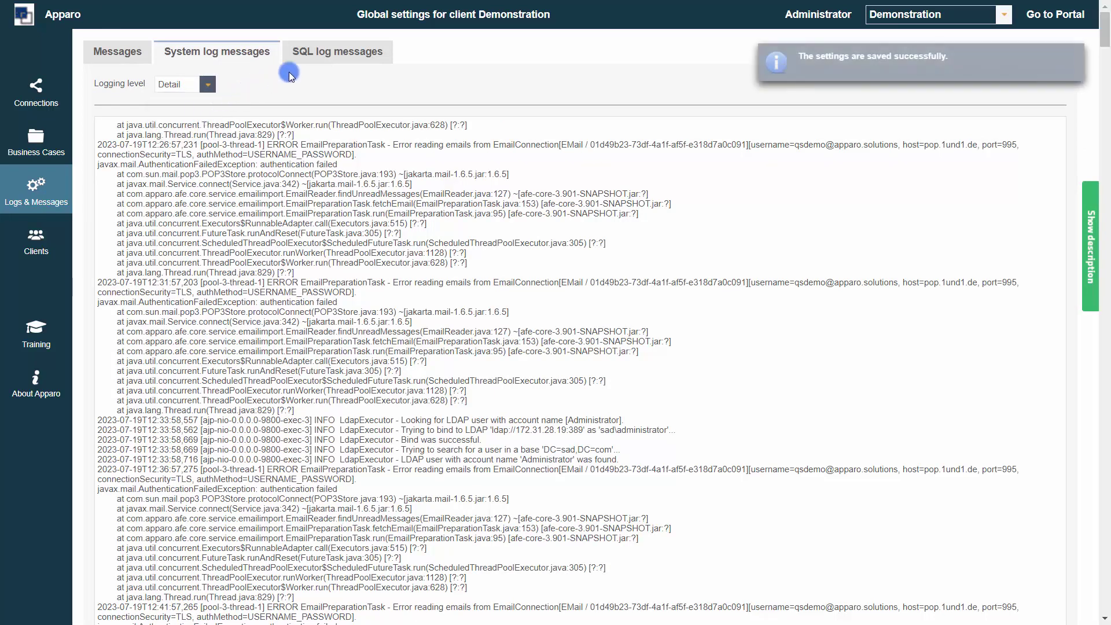
# Step: Turn on SQL trace mode for the SQL log messages
pyautogui.click(315, 51)
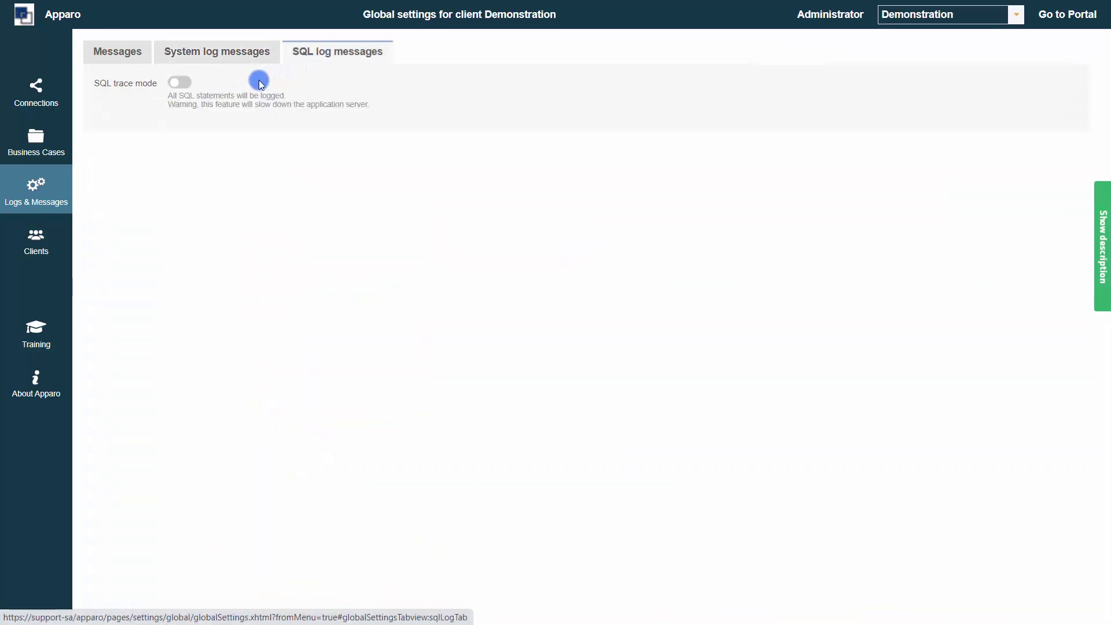
pyautogui.click(180, 82)
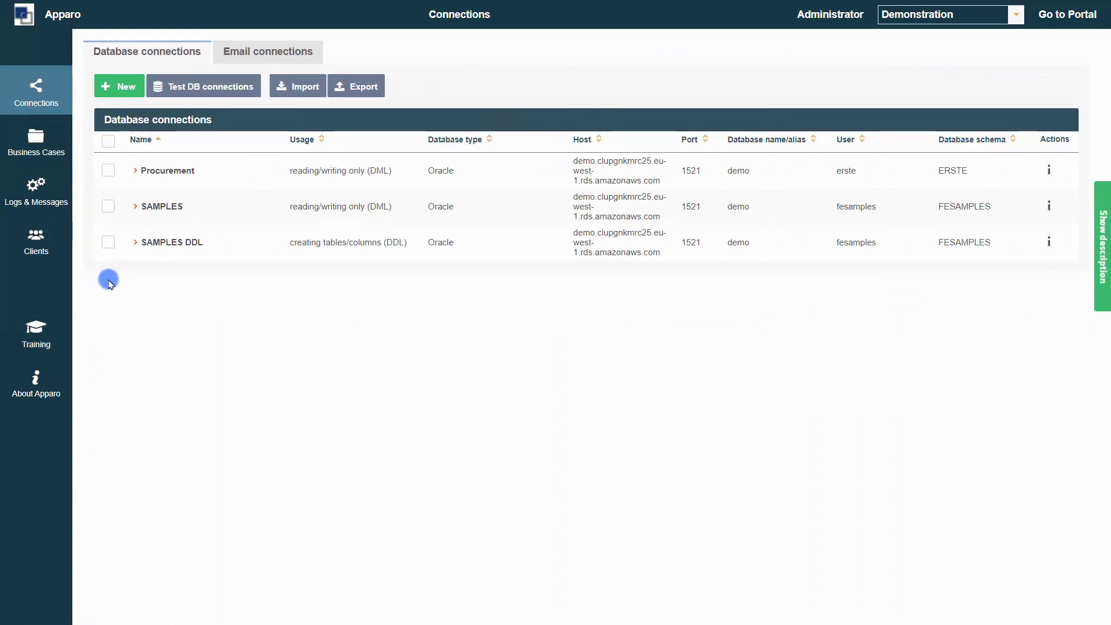
# Step: Open the SAMPLES database connection and enable Optimize concurrent access in its advanced settings
pyautogui.click(153, 208)
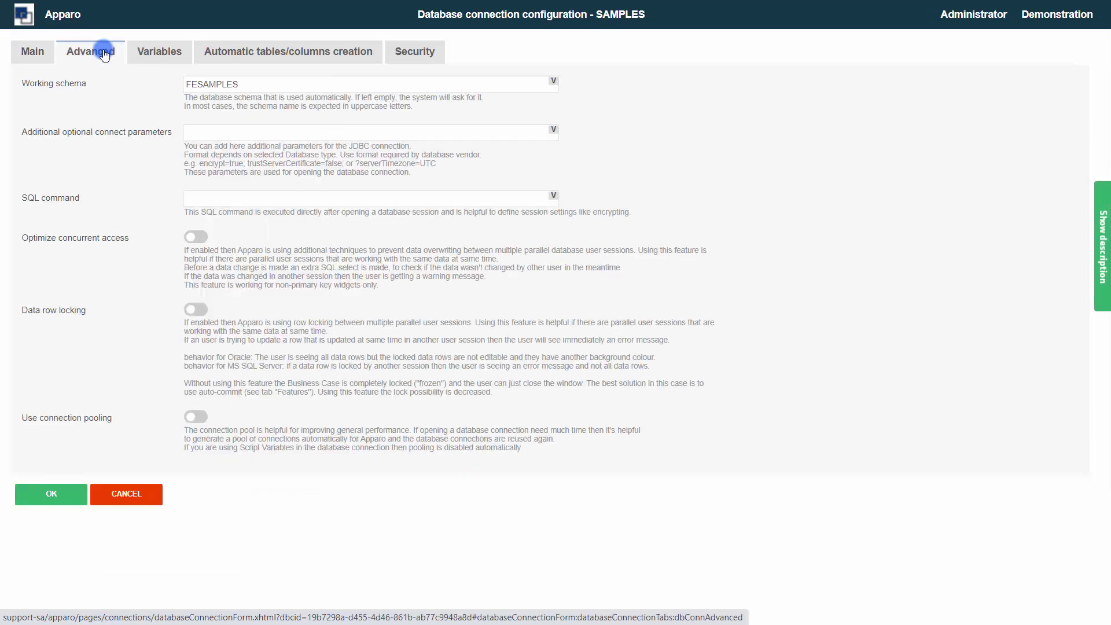
pyautogui.click(194, 238)
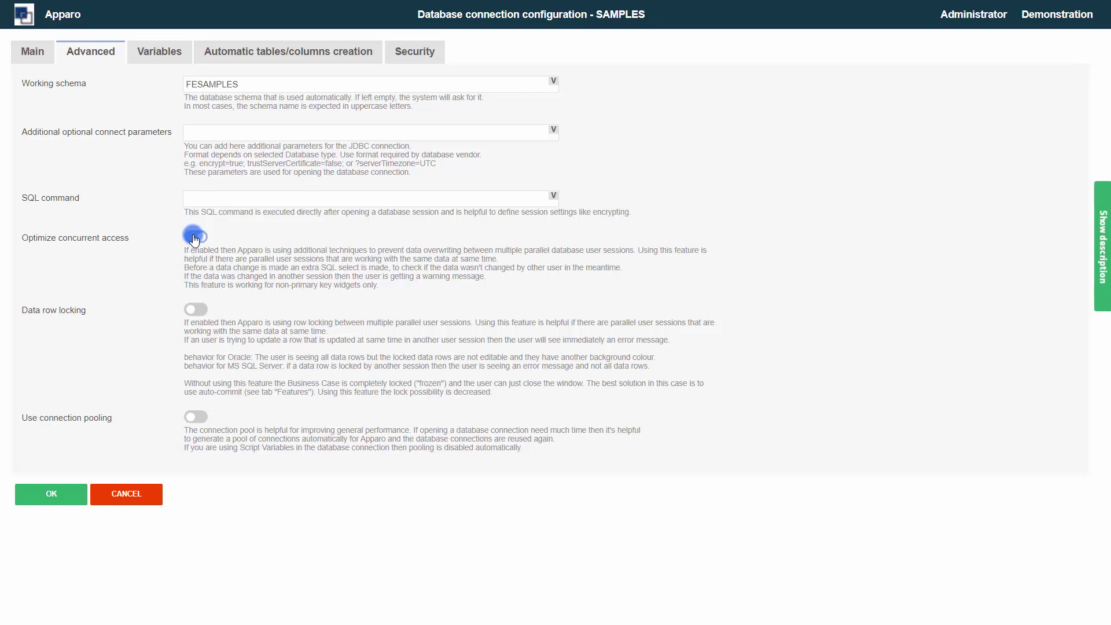
# Step: Review the script variables and the security groups of the SAMPLES database connection
pyautogui.click(169, 45)
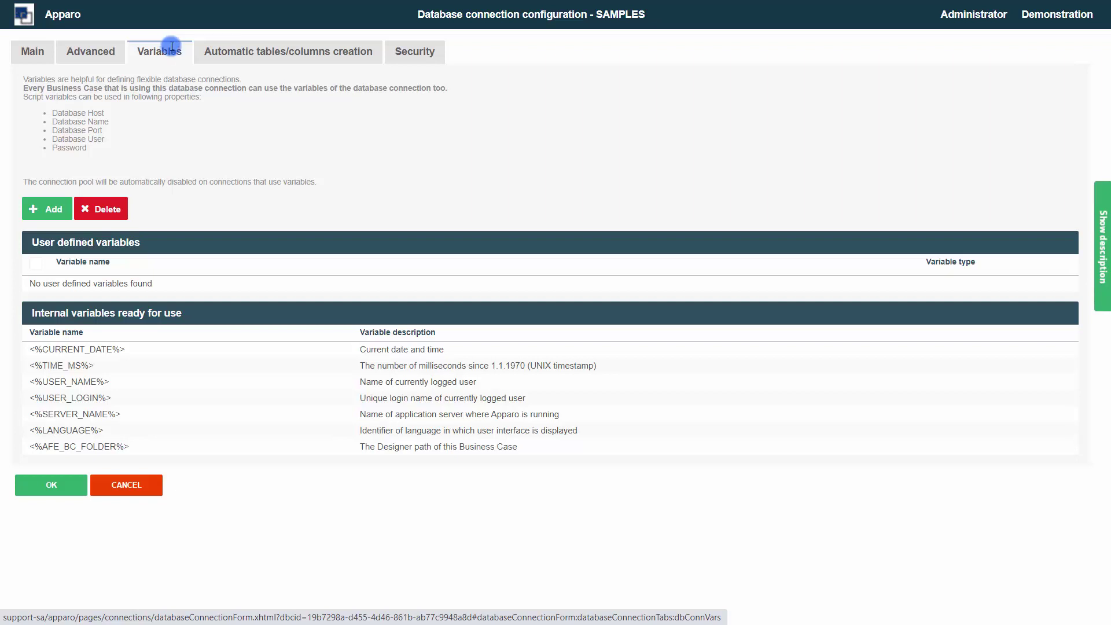
pyautogui.click(417, 52)
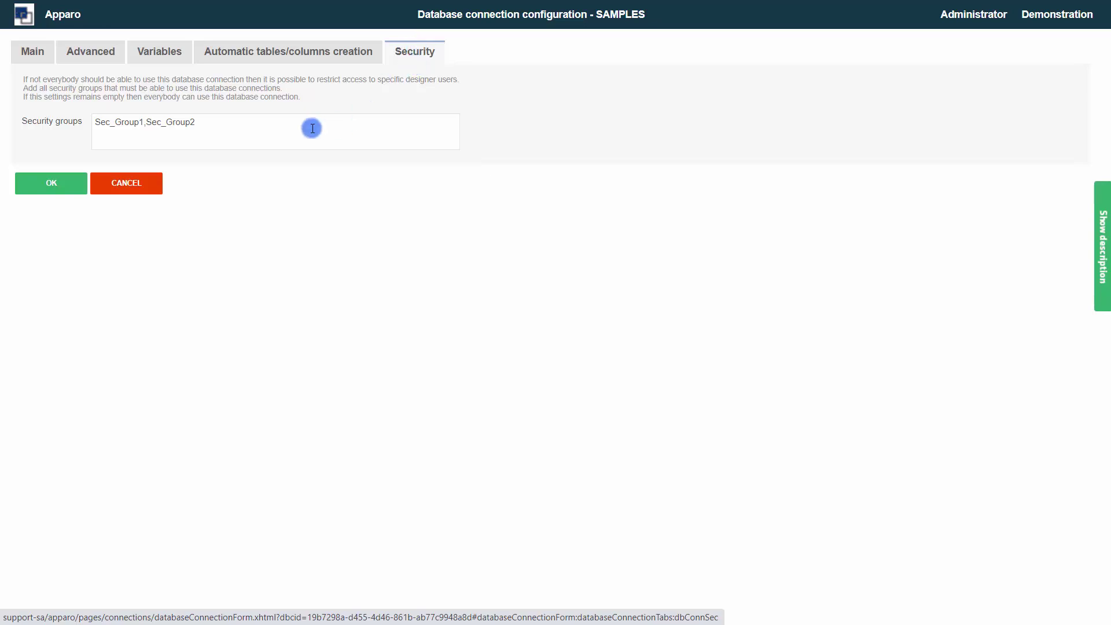
pyautogui.tripleClick(230, 121)
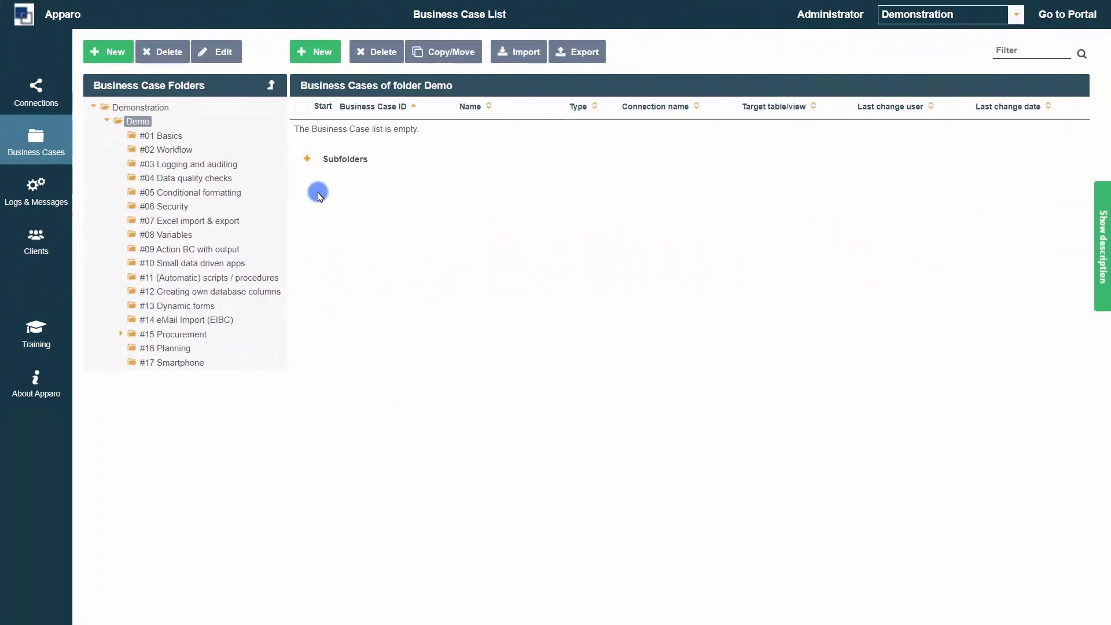
# Step: Start a new Business Case in the Demo folder and review the Table, Single, Set, Email import, Email and Action types
pyautogui.click(322, 53)
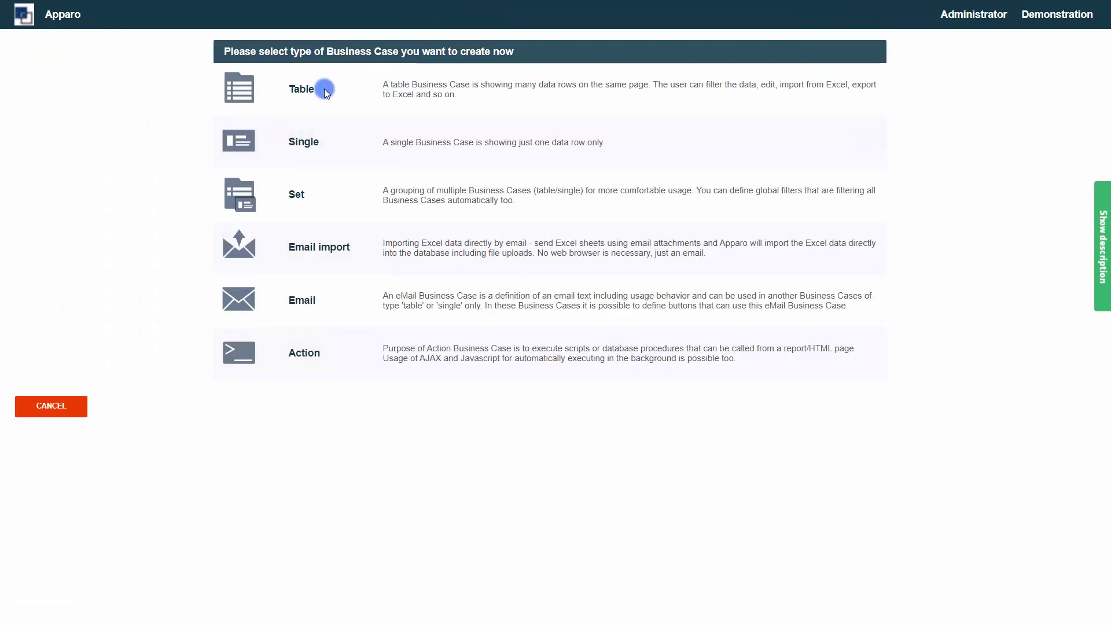
pyautogui.moveTo(324, 89); pyautogui.dragTo(278, 98)
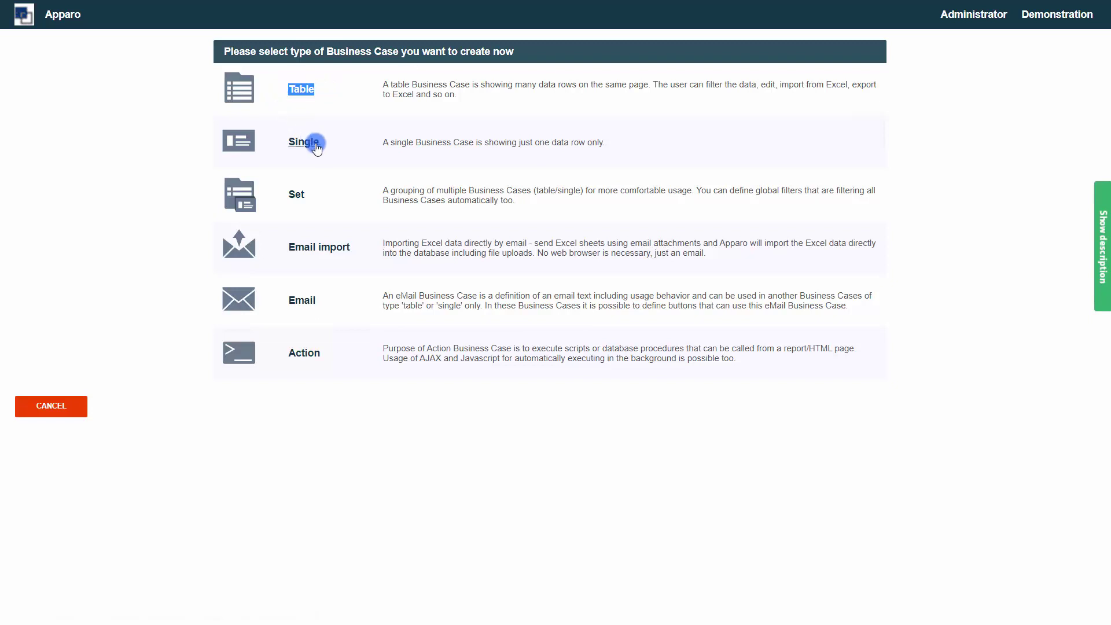
pyautogui.moveTo(324, 145); pyautogui.dragTo(288, 144)
pyautogui.moveTo(309, 196); pyautogui.dragTo(285, 196)
pyautogui.moveTo(355, 246); pyautogui.dragTo(289, 247)
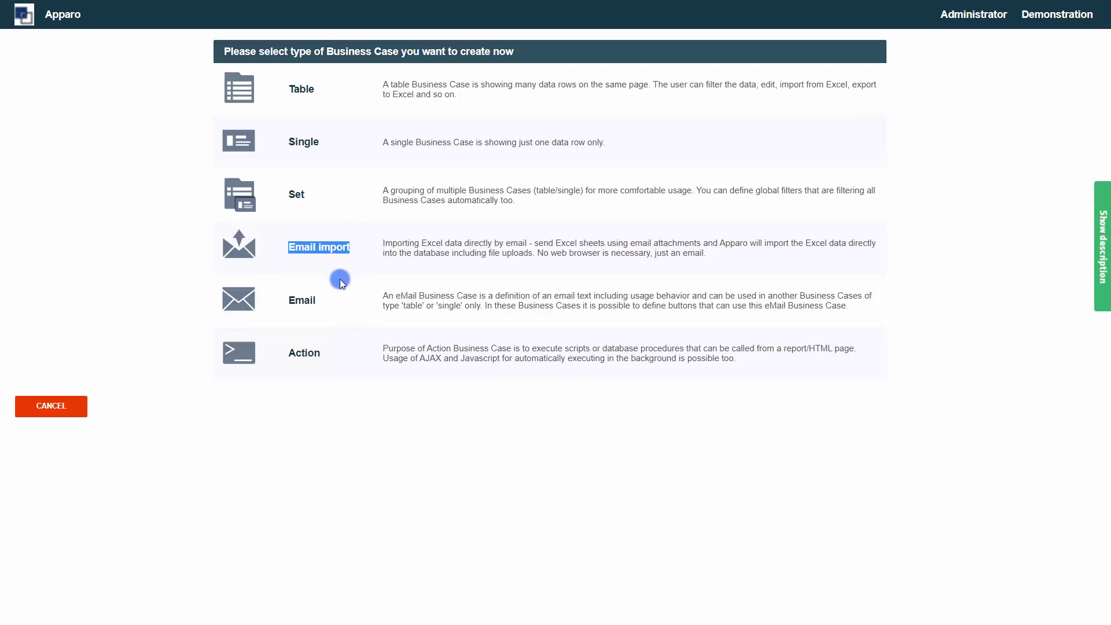
pyautogui.moveTo(321, 305); pyautogui.dragTo(292, 299)
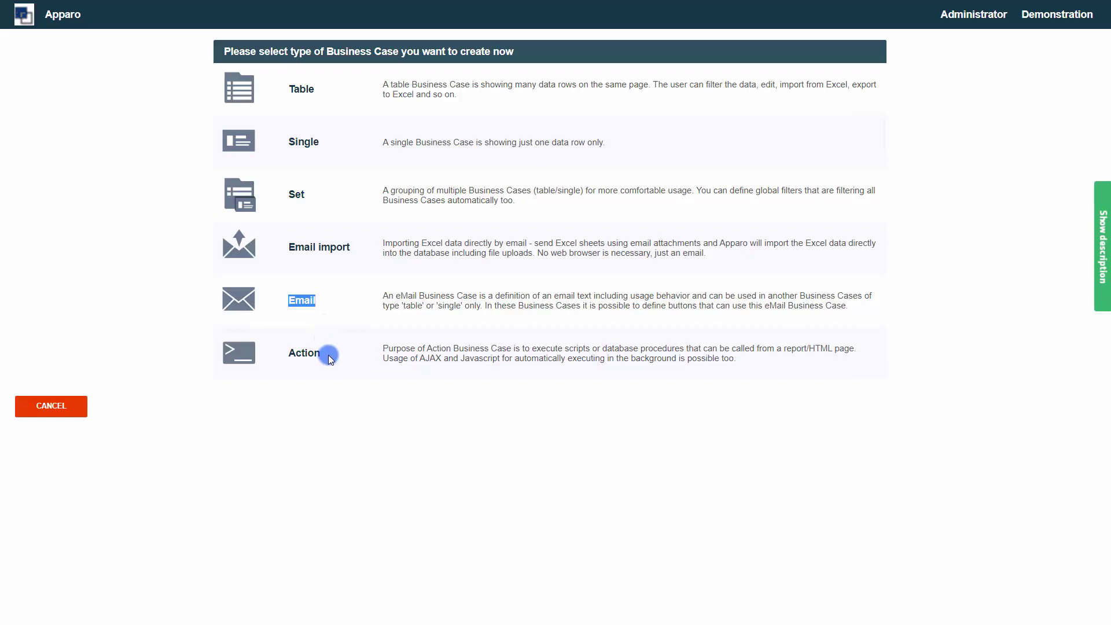
pyautogui.moveTo(326, 353); pyautogui.dragTo(279, 351)
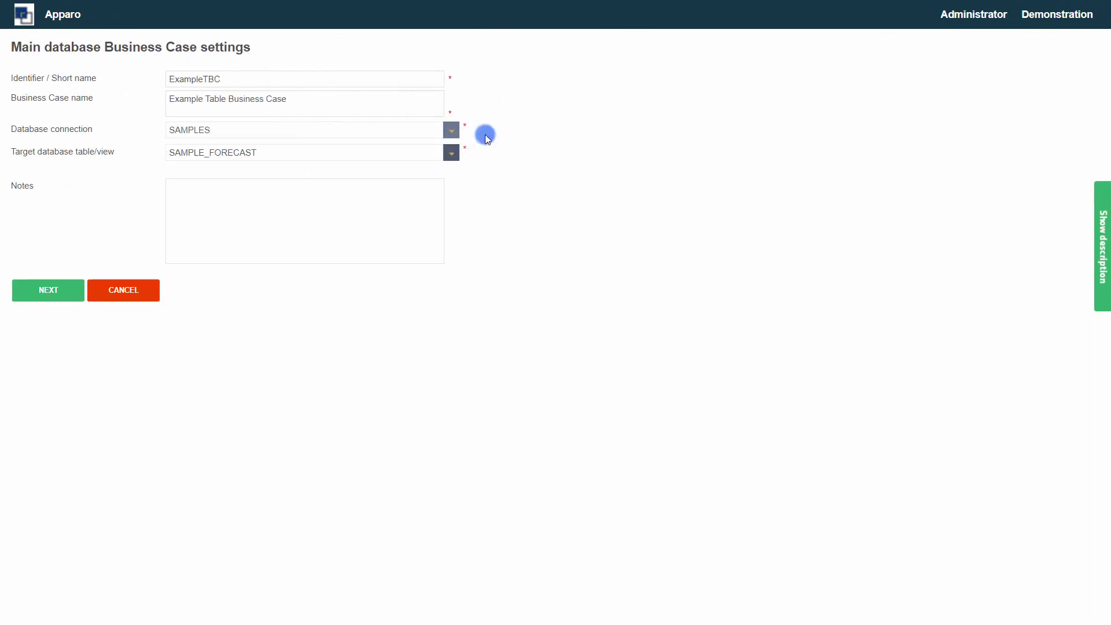
# Step: Accept the main settings of ExampleTBC and enable the feature that lets users select and delete data rows
pyautogui.click(72, 296)
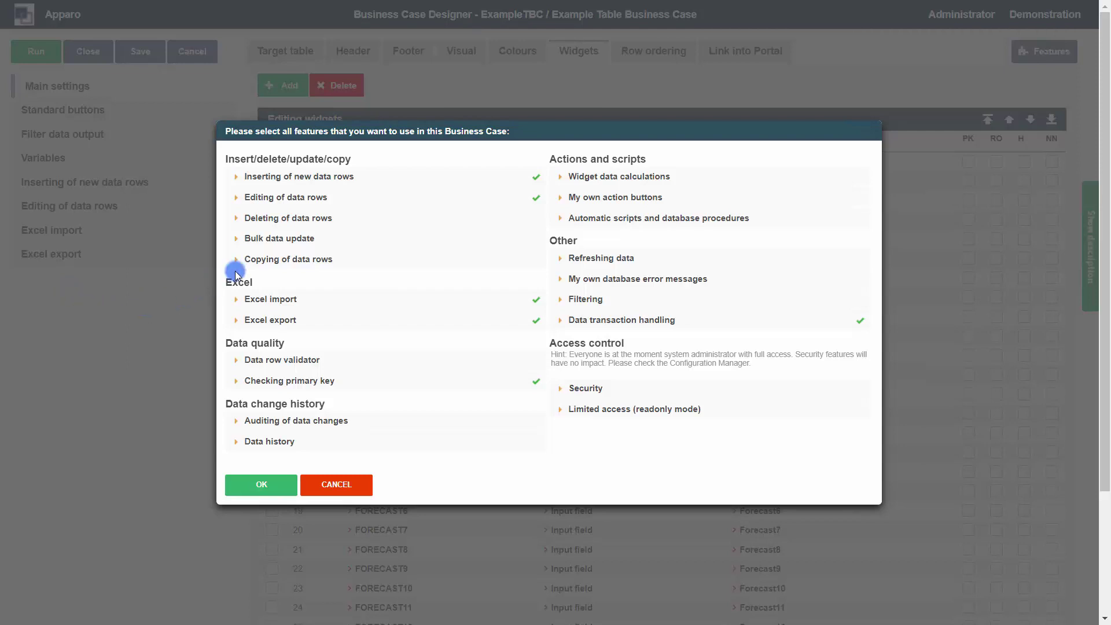
pyautogui.click(299, 219)
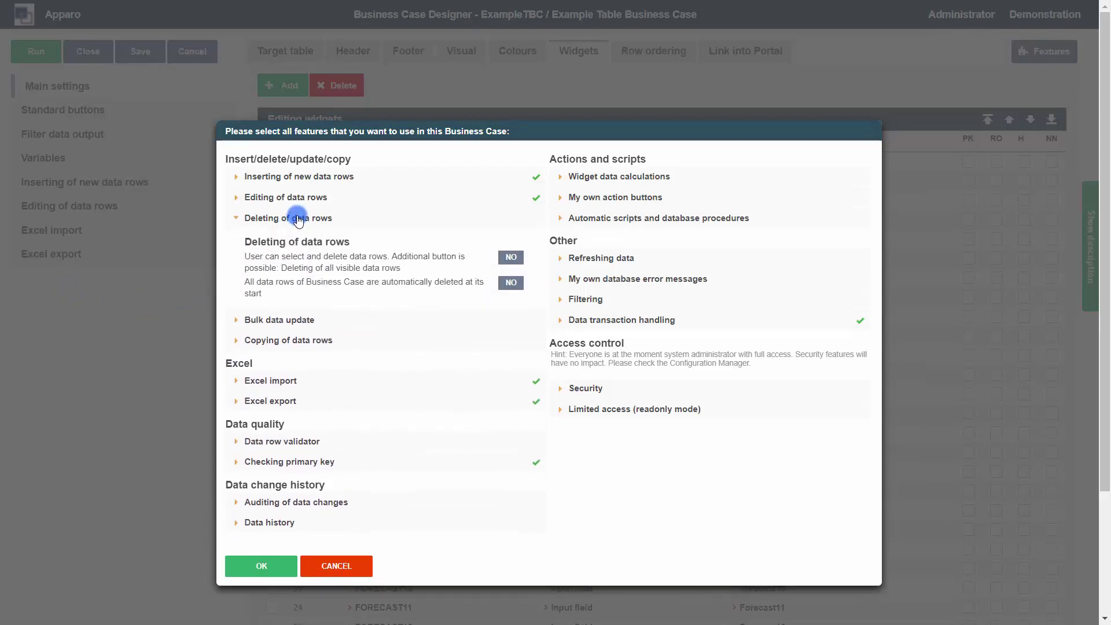
pyautogui.click(510, 260)
pyautogui.click(277, 567)
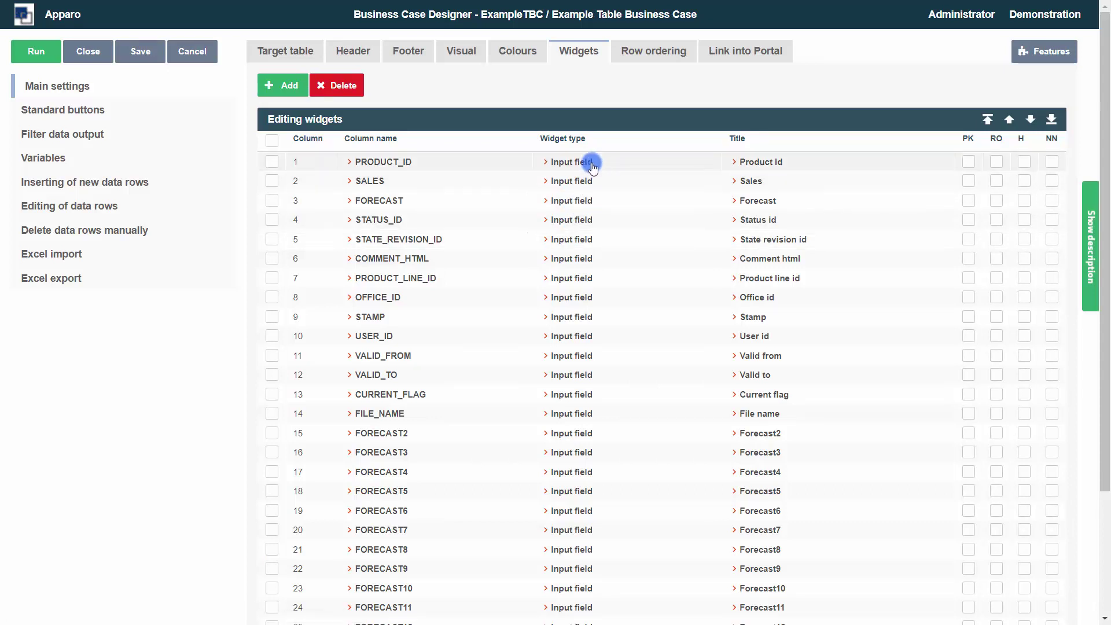
# Step: Mark the PRODUCT_ID input field widget as part of the primary key
pyautogui.moveTo(593, 162); pyautogui.dragTo(554, 164)
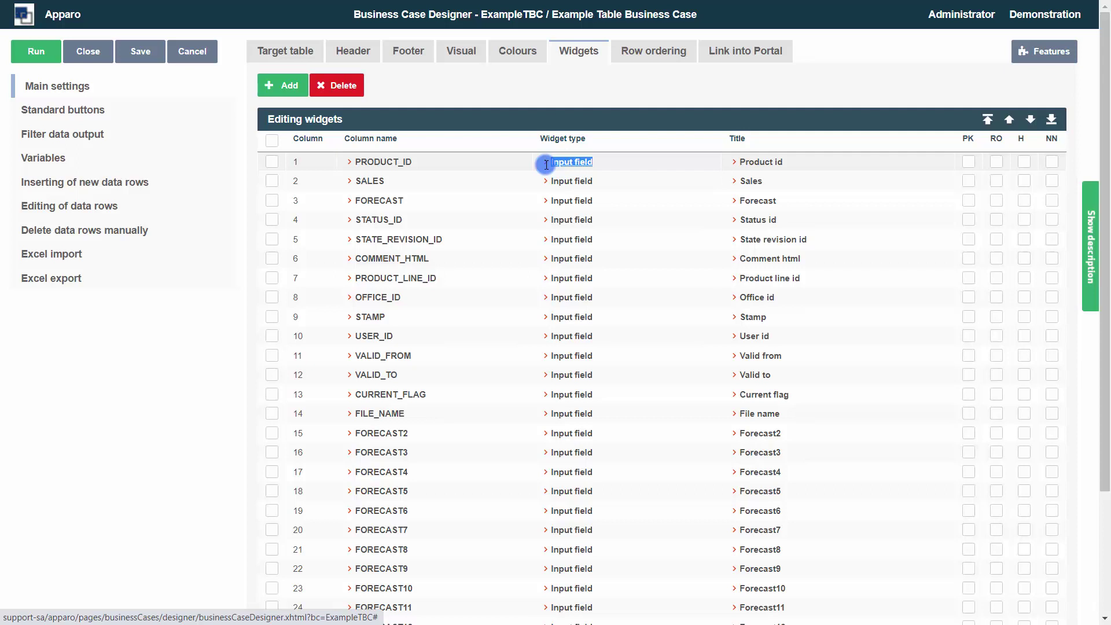
pyautogui.click(546, 165)
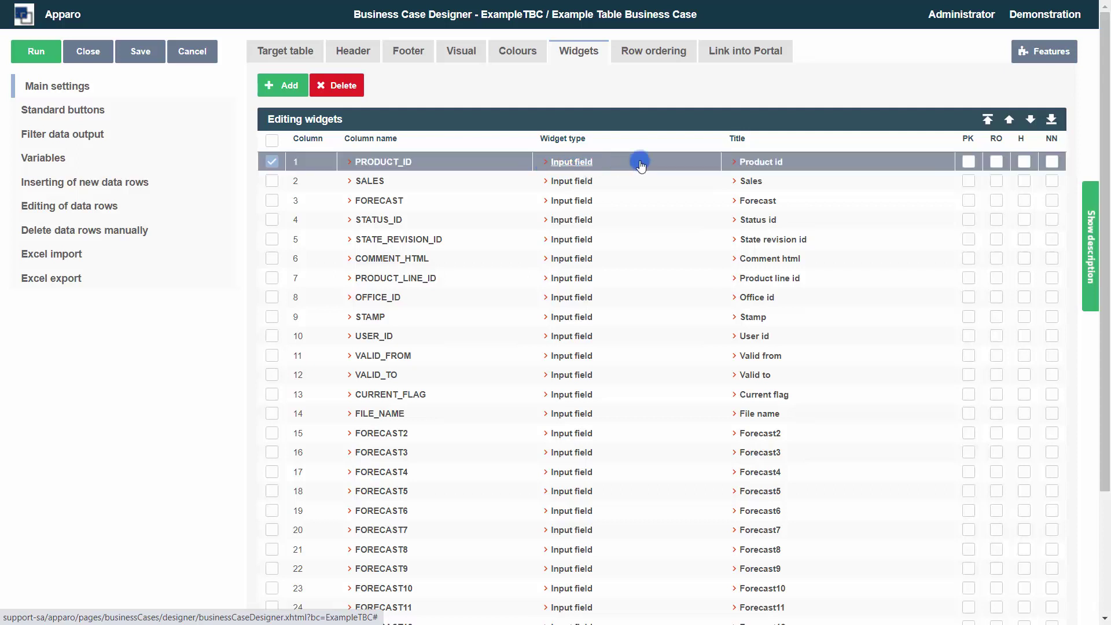
pyautogui.click(969, 163)
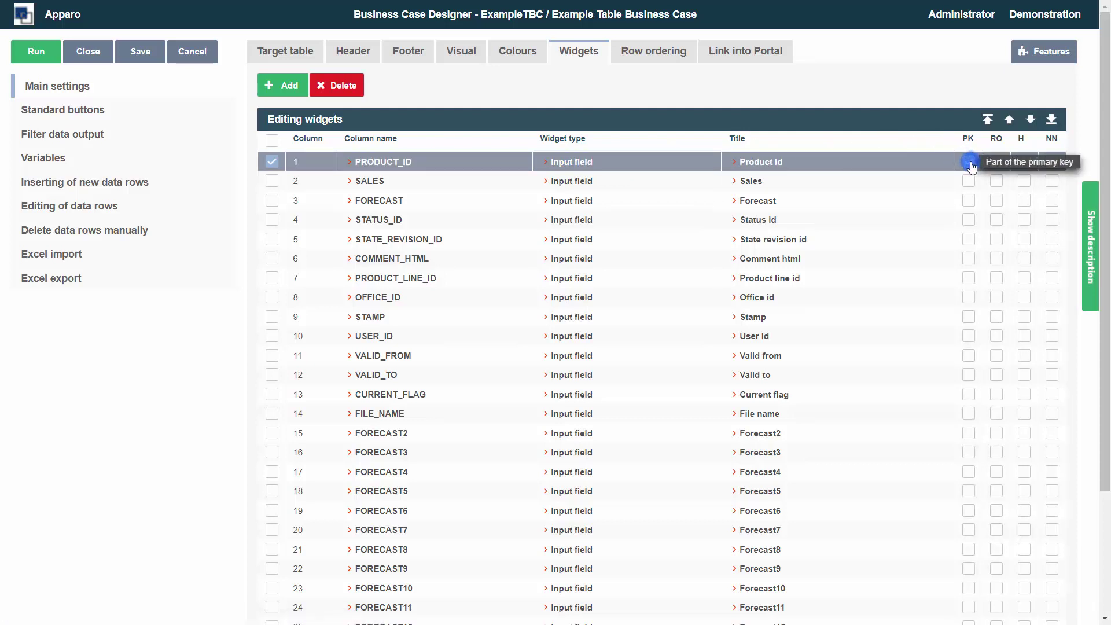
# Step: Run the Business Case and inspect the Status id and Product id fields of the first data row
pyautogui.click(42, 60)
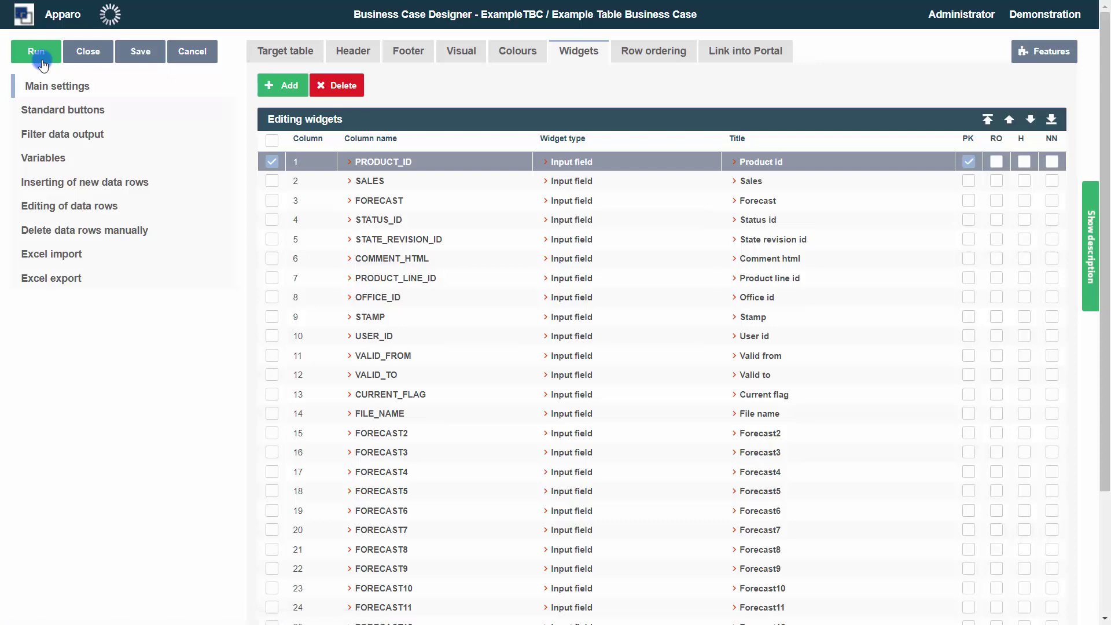
pyautogui.click(42, 60)
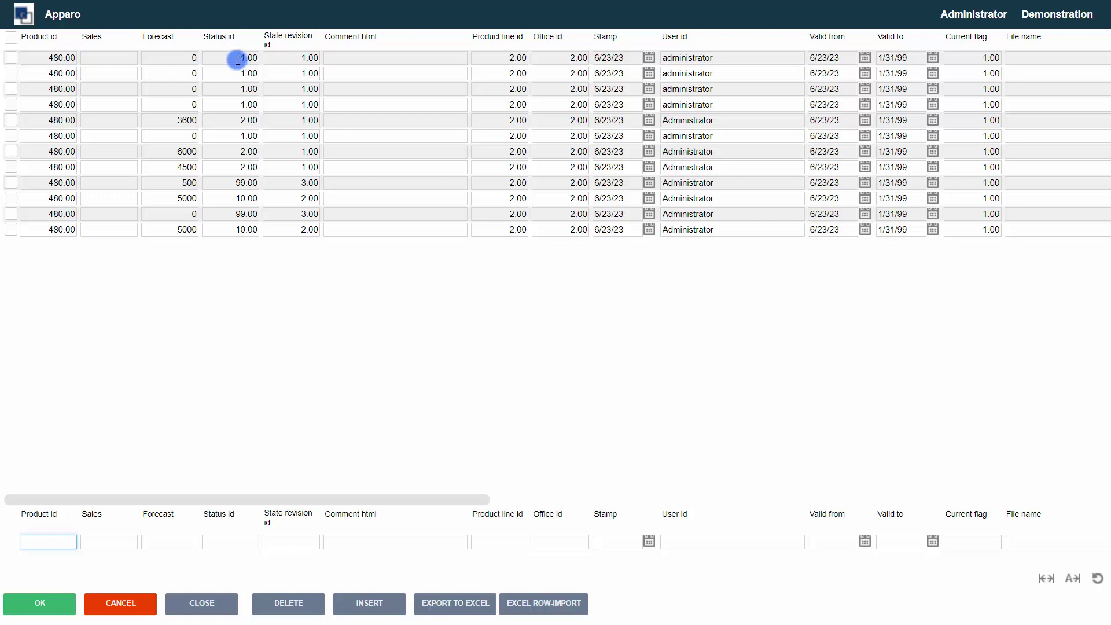
pyautogui.moveTo(241, 58); pyautogui.dragTo(263, 60)
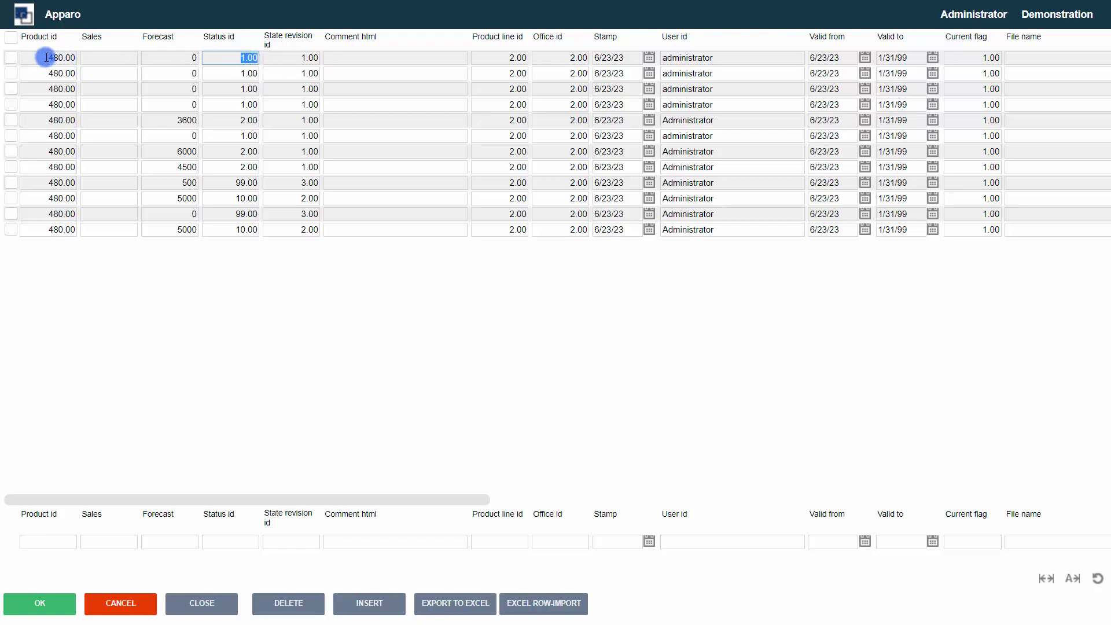
pyautogui.moveTo(46, 58); pyautogui.dragTo(94, 60)
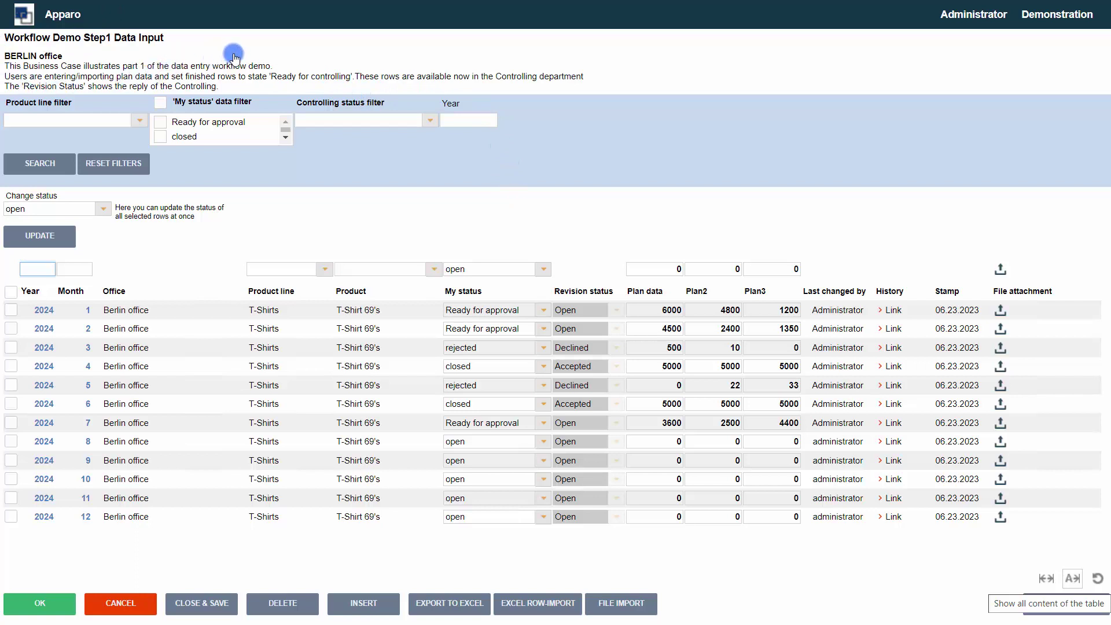
# Step: View the options of the Product line filter and the Change status dropdown in the workflow demo
pyautogui.click(130, 122)
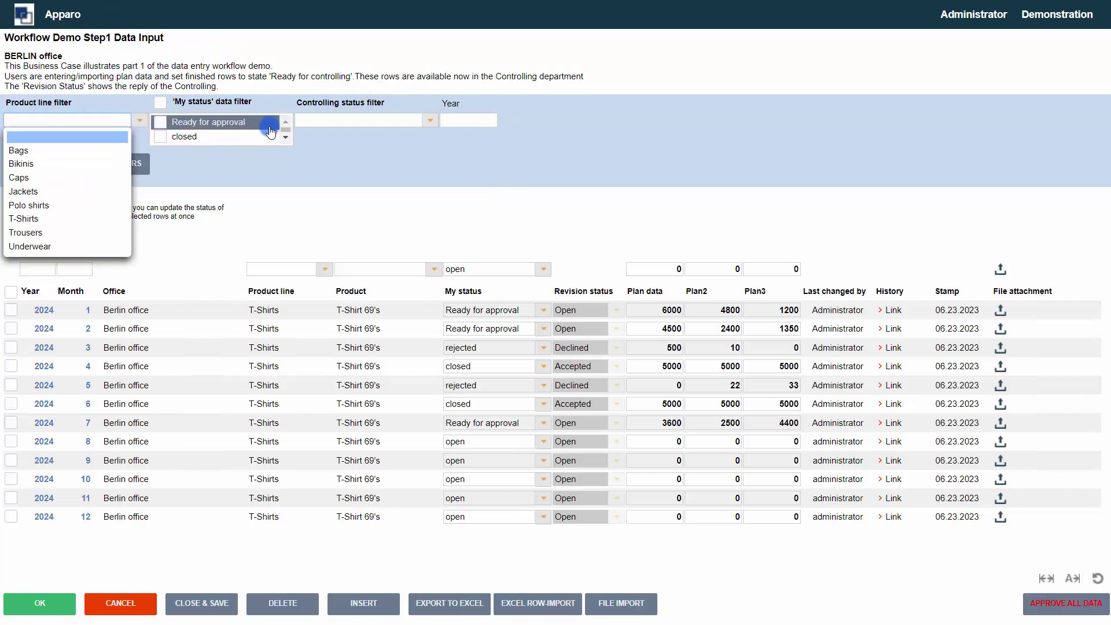
pyautogui.click(405, 174)
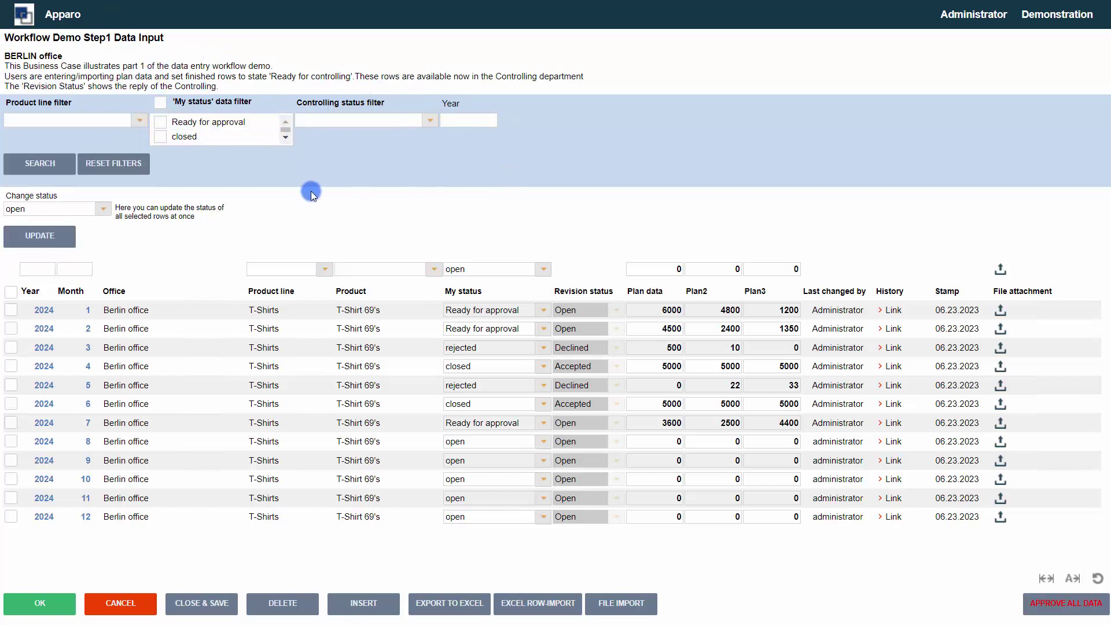
pyautogui.click(106, 212)
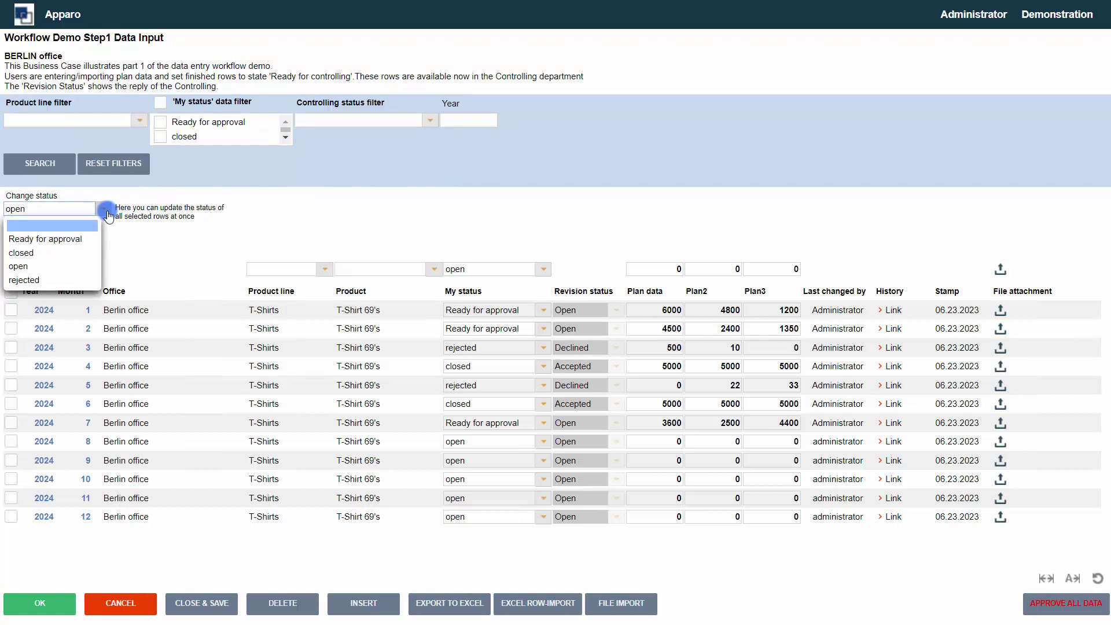
pyautogui.click(234, 211)
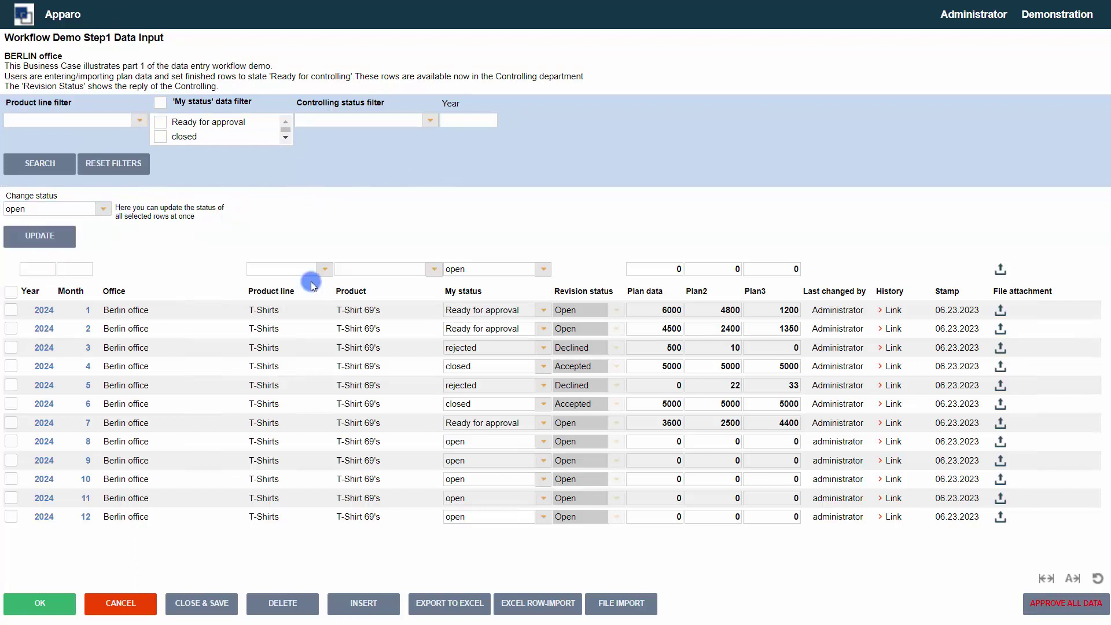
# Step: Set the product line of the new data row to T-Shirts and view the matching product options
pyautogui.click(434, 269)
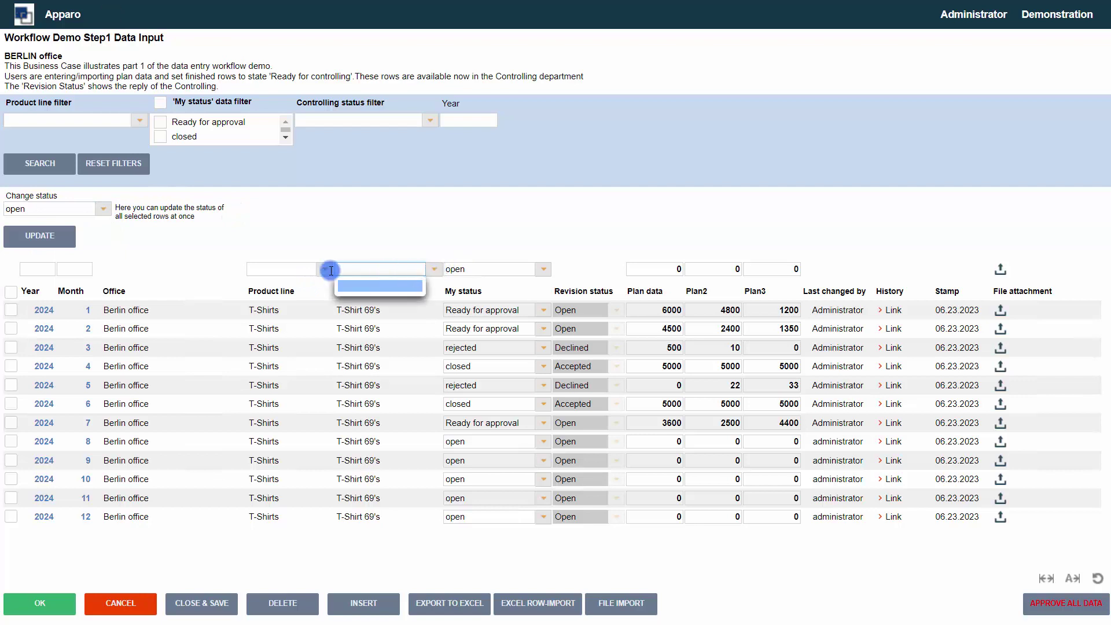
pyautogui.click(324, 270)
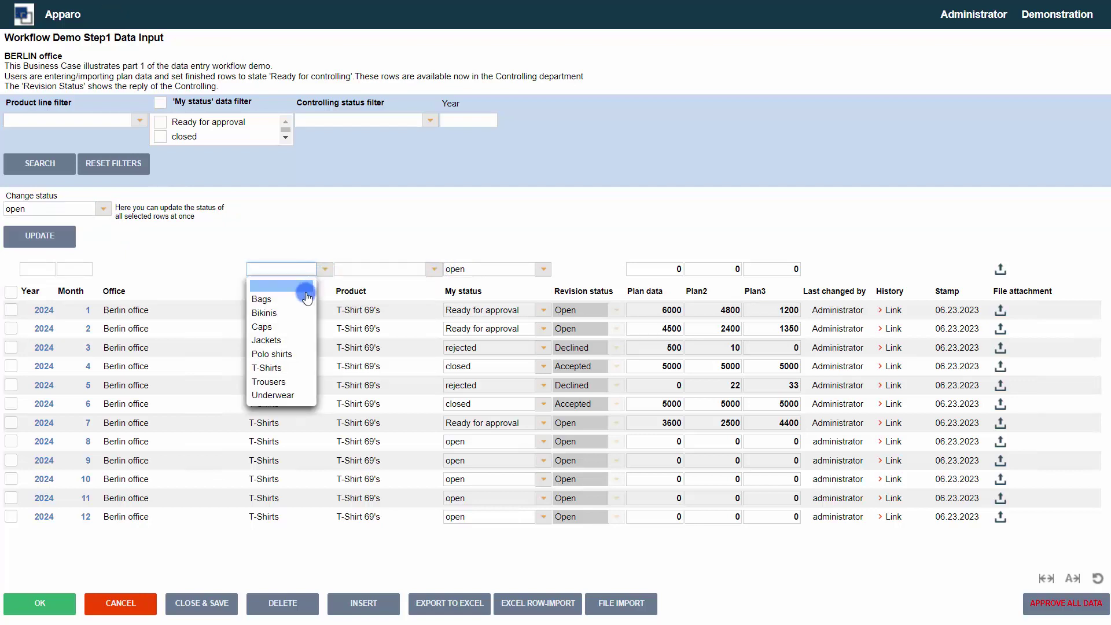
pyautogui.click(269, 371)
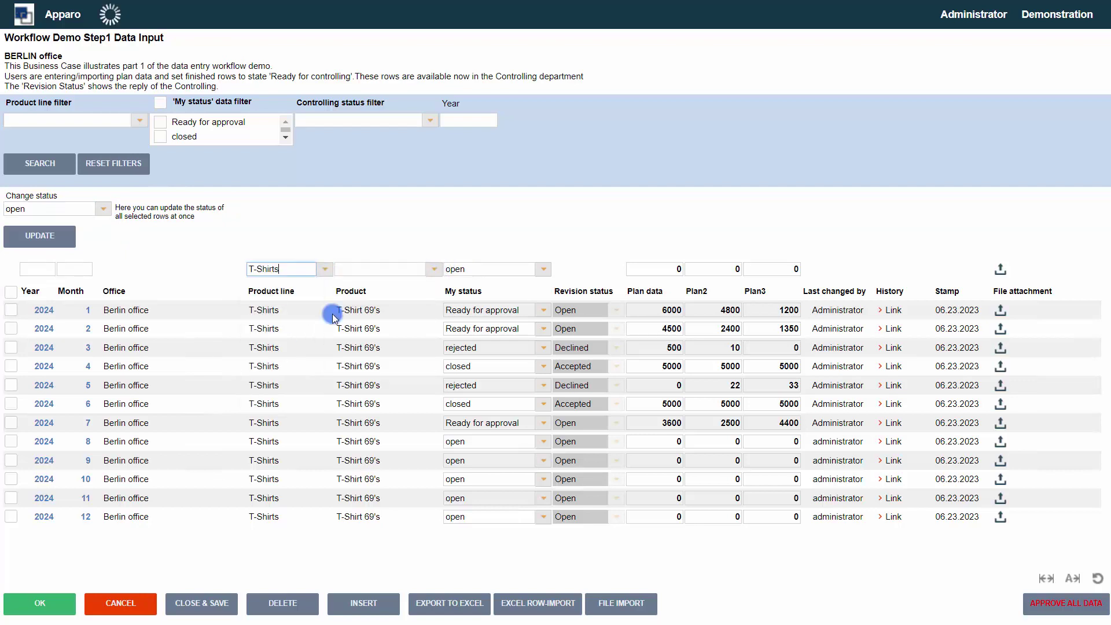
pyautogui.click(433, 270)
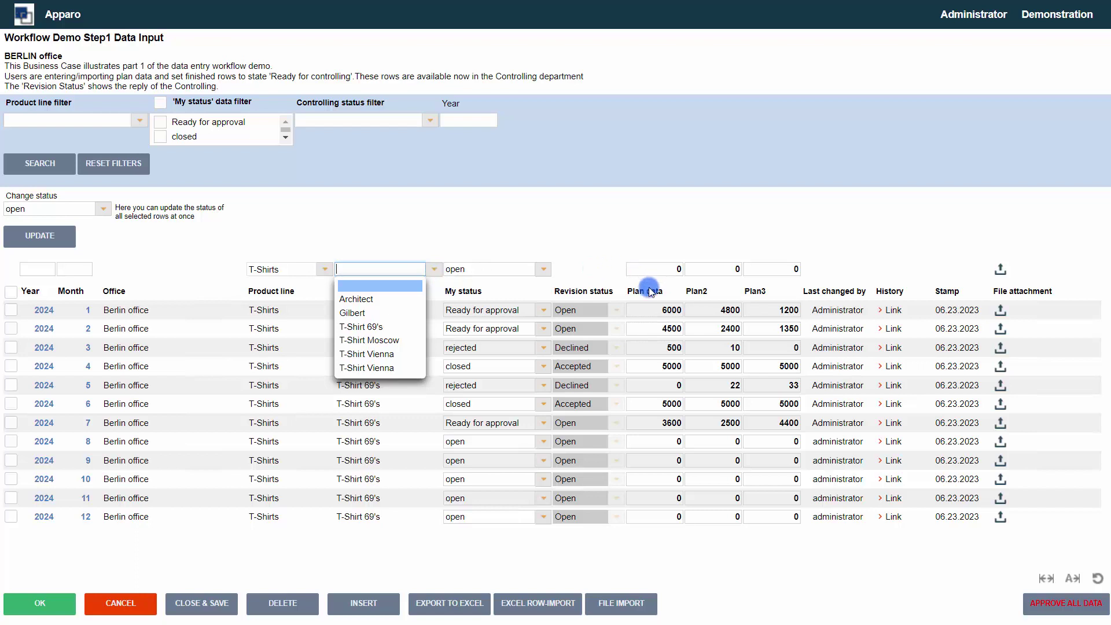
# Step: View the help texts for Plan data and Last changed by, and the file selection for the first row's attachment
pyautogui.moveTo(649, 296)
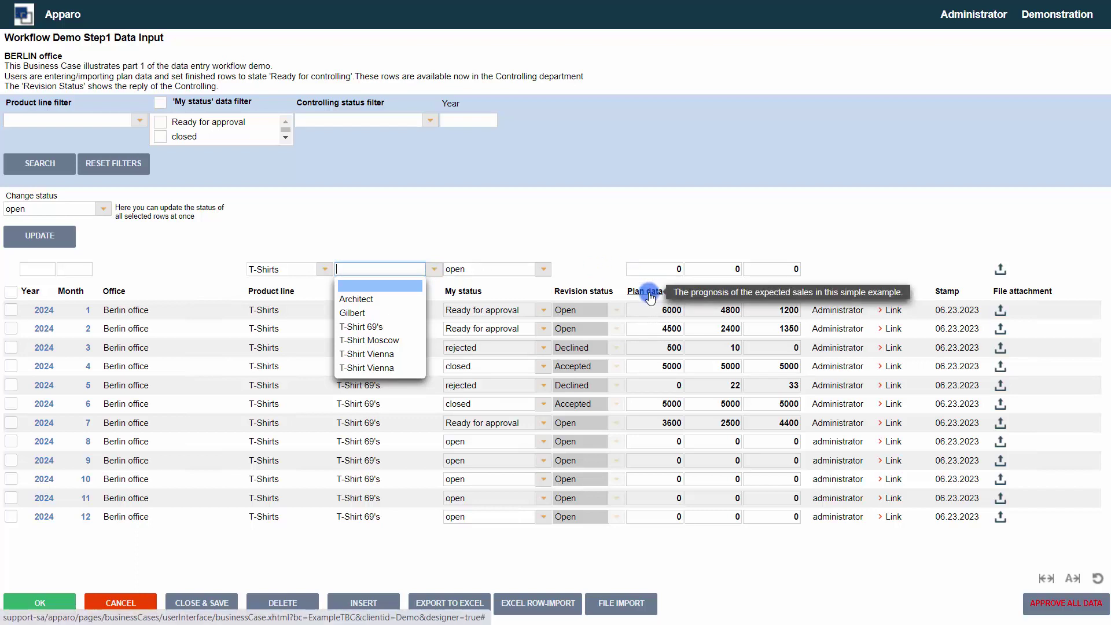
pyautogui.moveTo(828, 297)
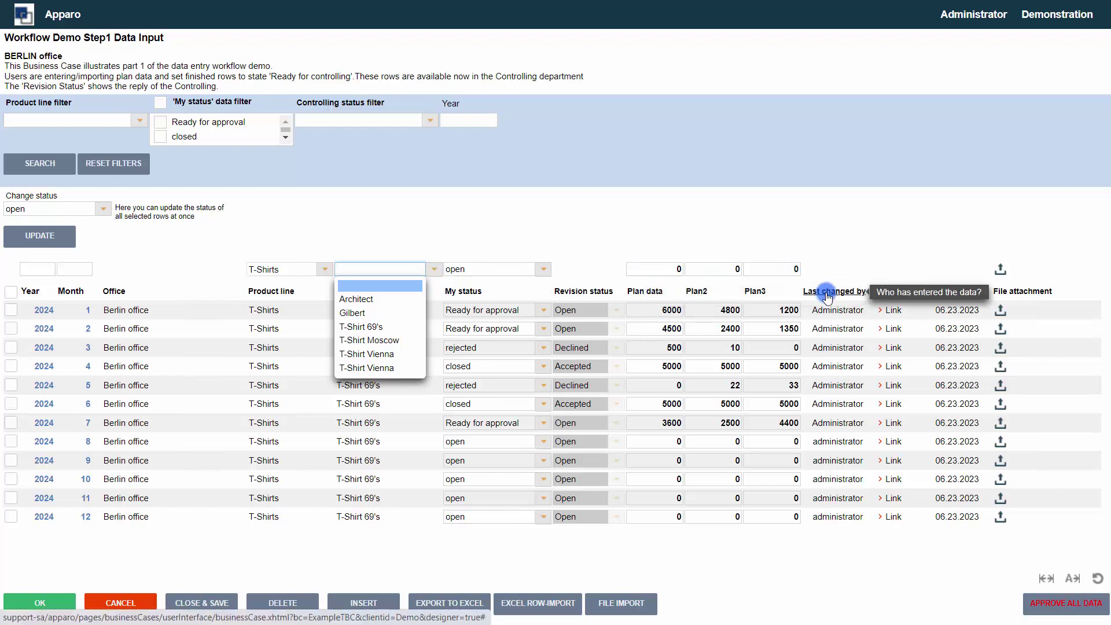
pyautogui.click(1001, 313)
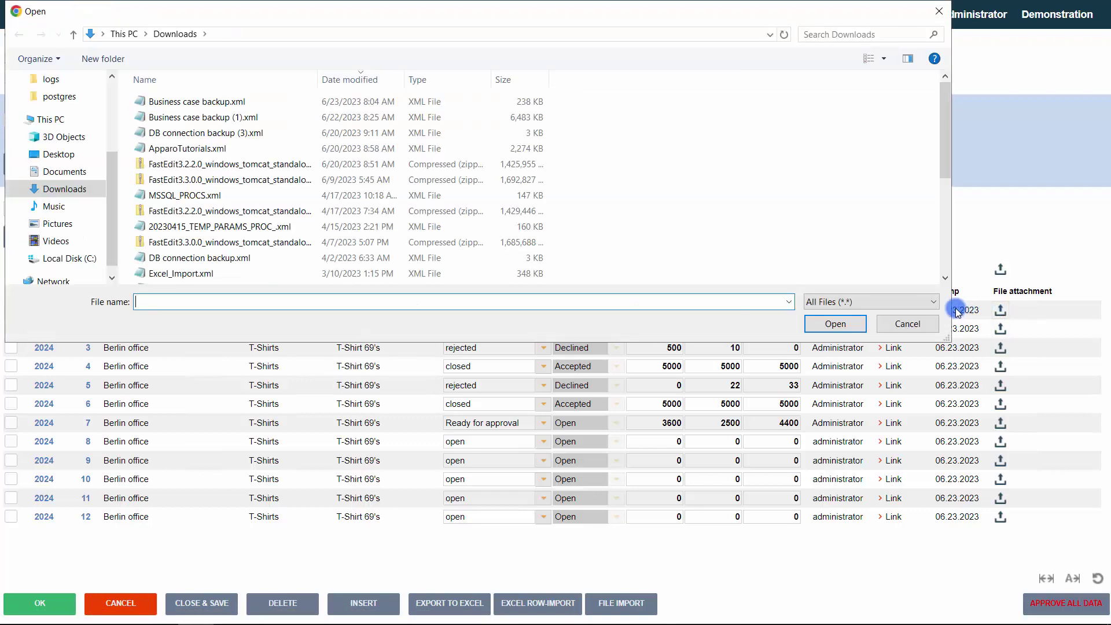
pyautogui.click(904, 326)
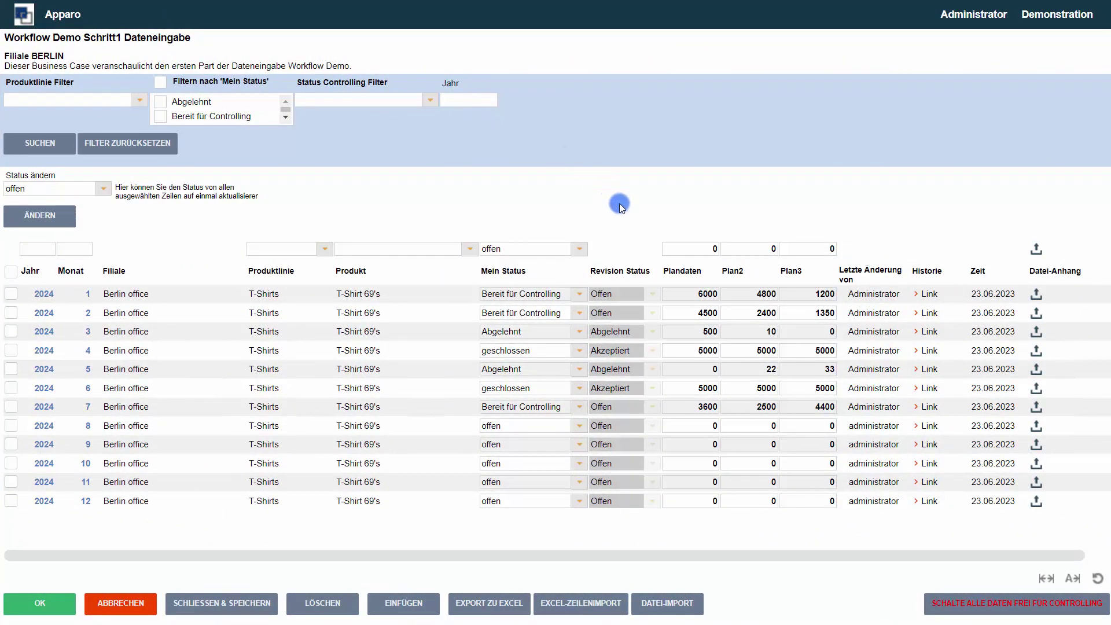
# Step: View the Plandaten help text and the Produktlinie options in the German version of the workflow demo
pyautogui.moveTo(682, 277)
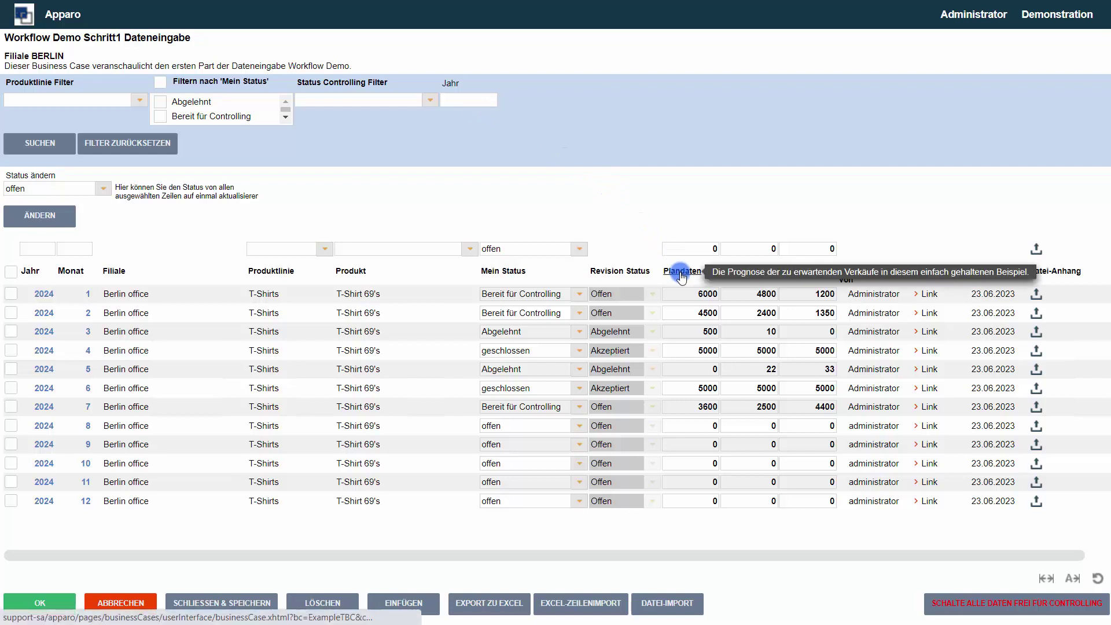
pyautogui.click(324, 253)
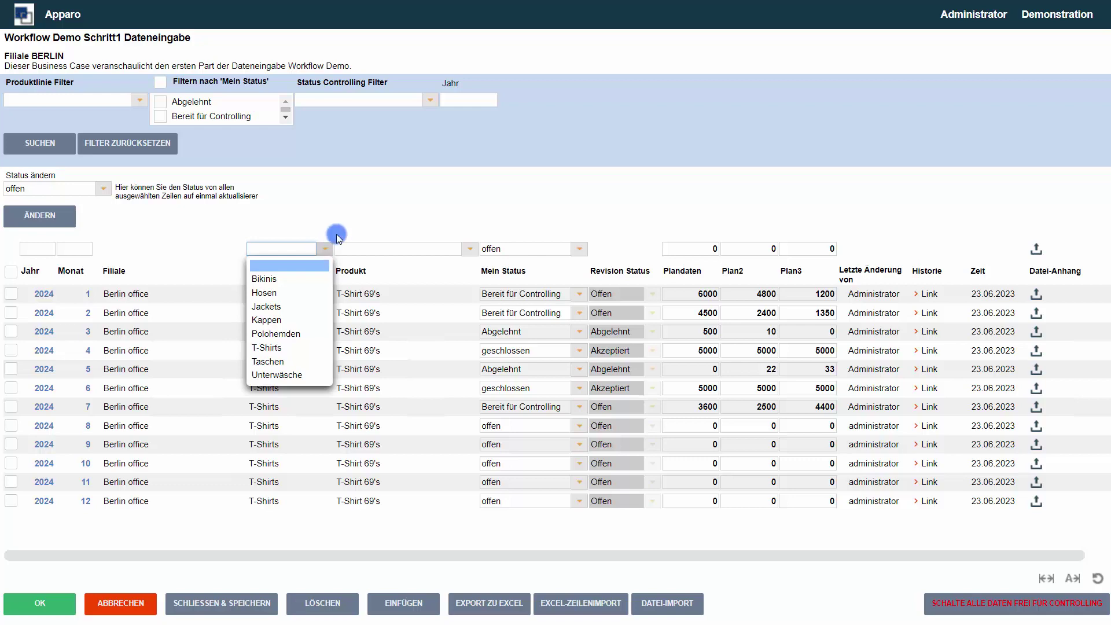
pyautogui.click(351, 222)
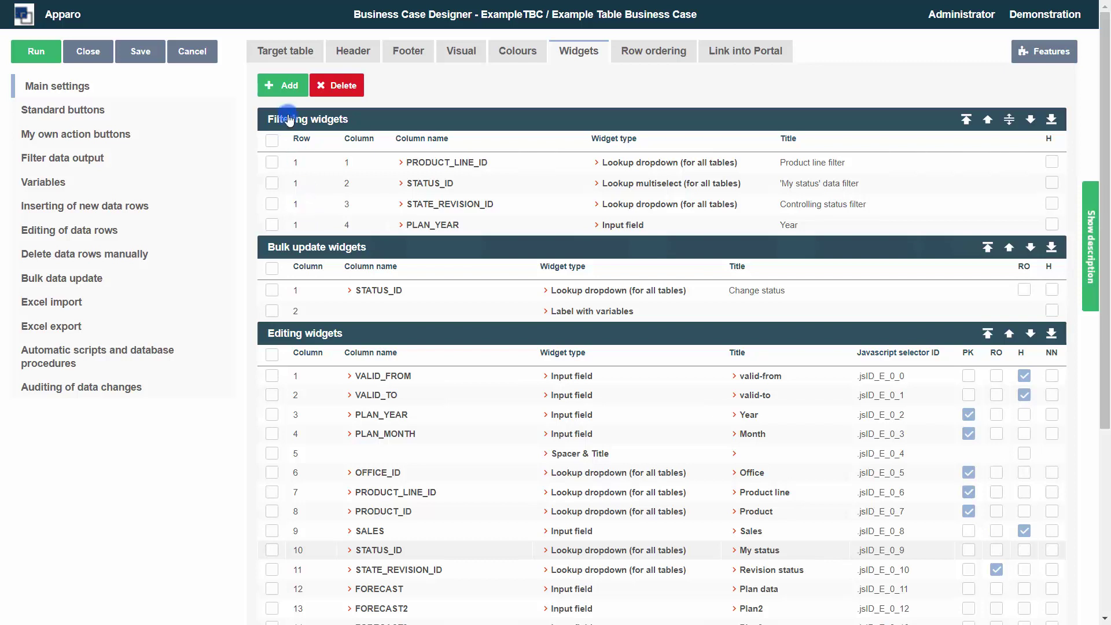
# Step: Add an edit widget and map it to a newly created data storing column
pyautogui.click(288, 90)
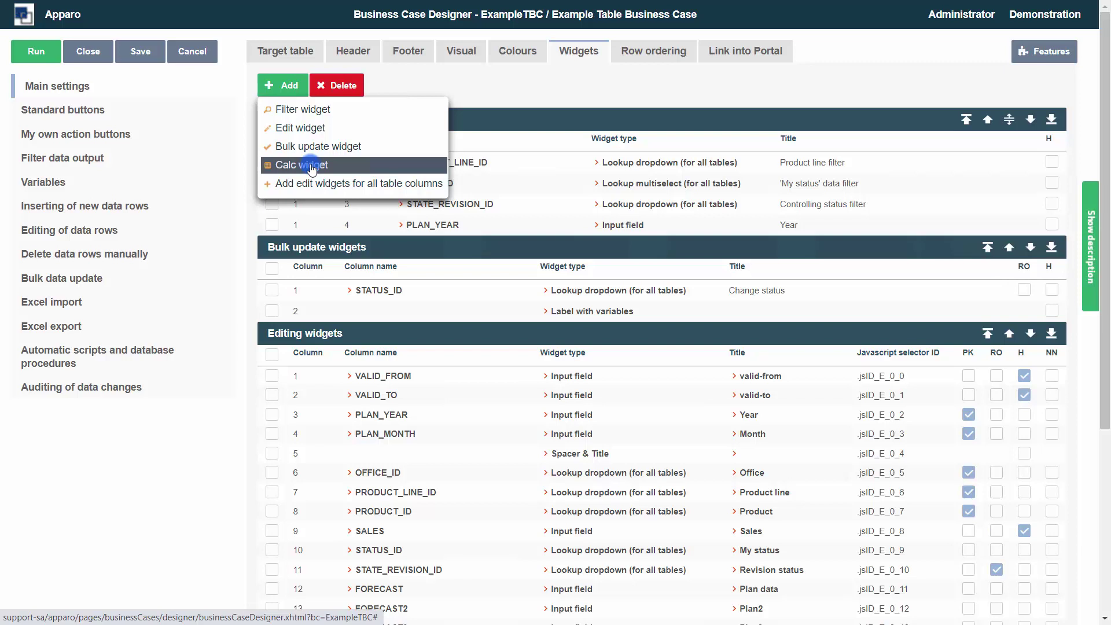
pyautogui.click(313, 134)
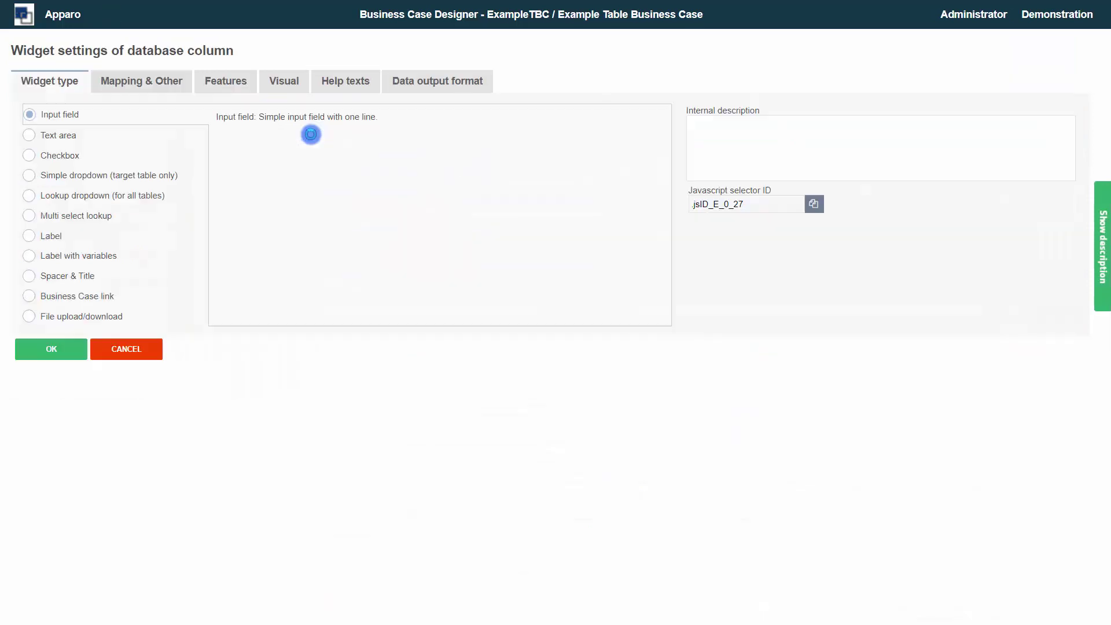
pyautogui.click(172, 90)
pyautogui.click(456, 114)
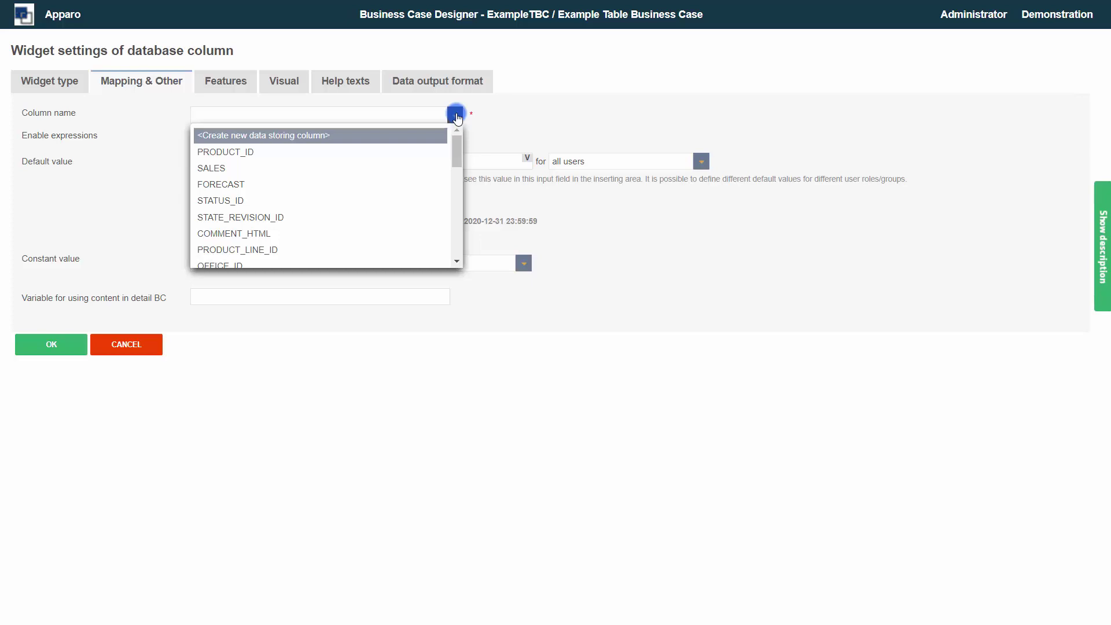
pyautogui.click(305, 136)
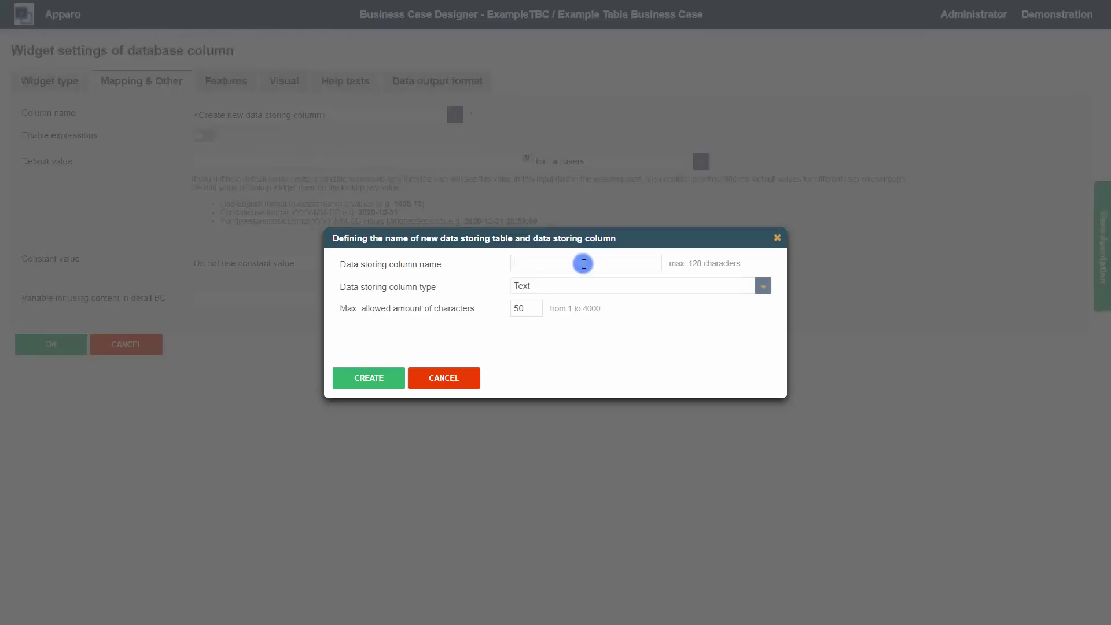
# Step: Create the data storing column New_Column of type Number and choose Input field as the widget type
pyautogui.click(584, 264)
pyautogui.write('New_Column')
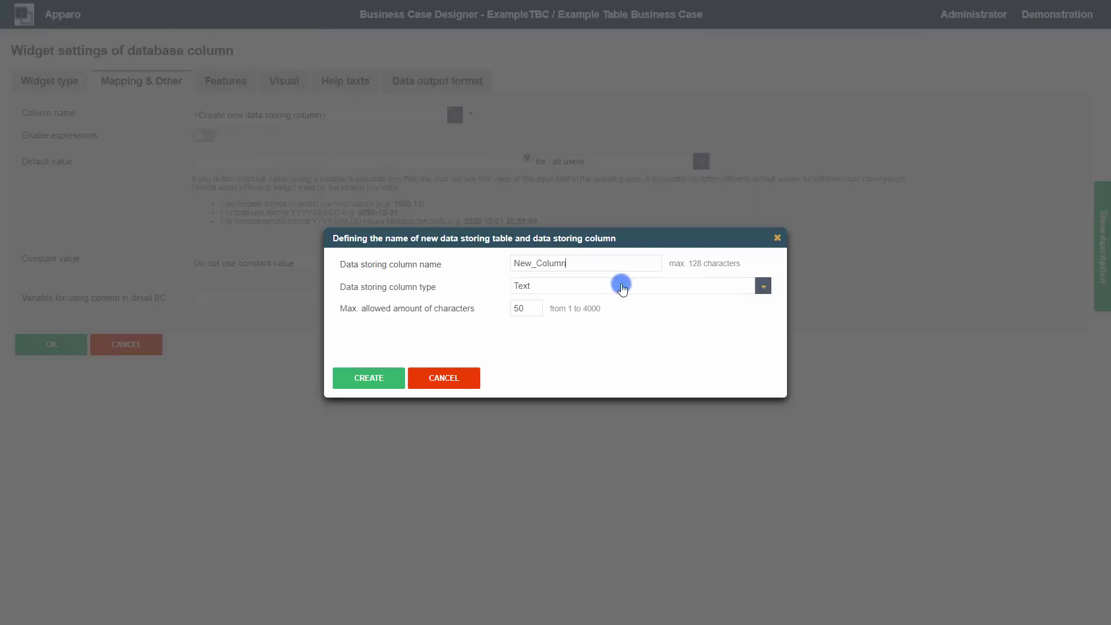
pyautogui.click(764, 286)
pyautogui.click(579, 335)
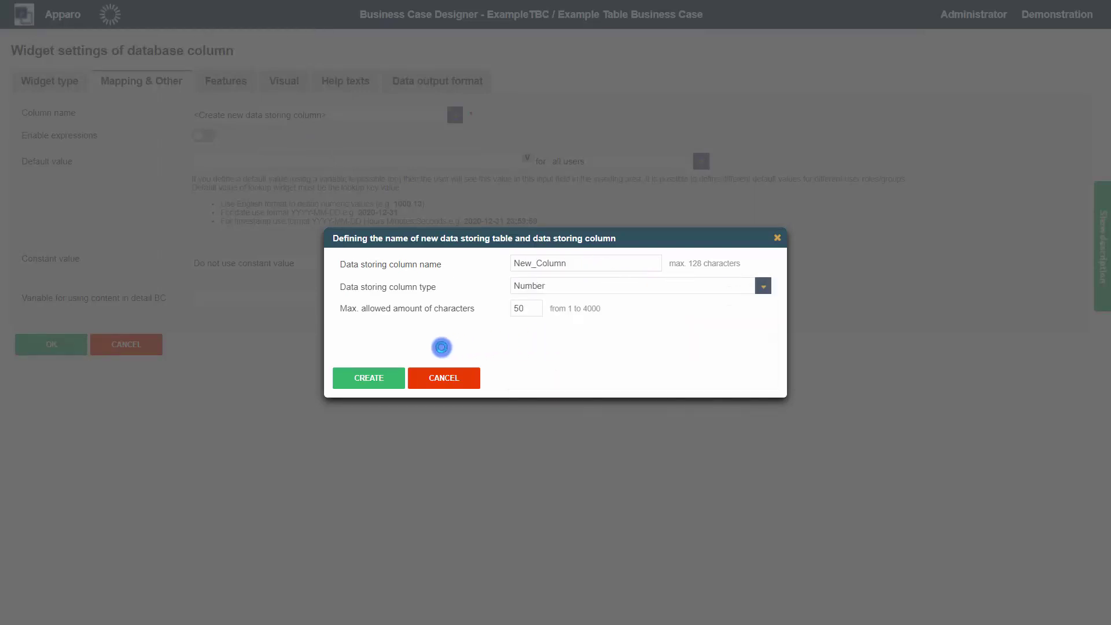
pyautogui.click(371, 385)
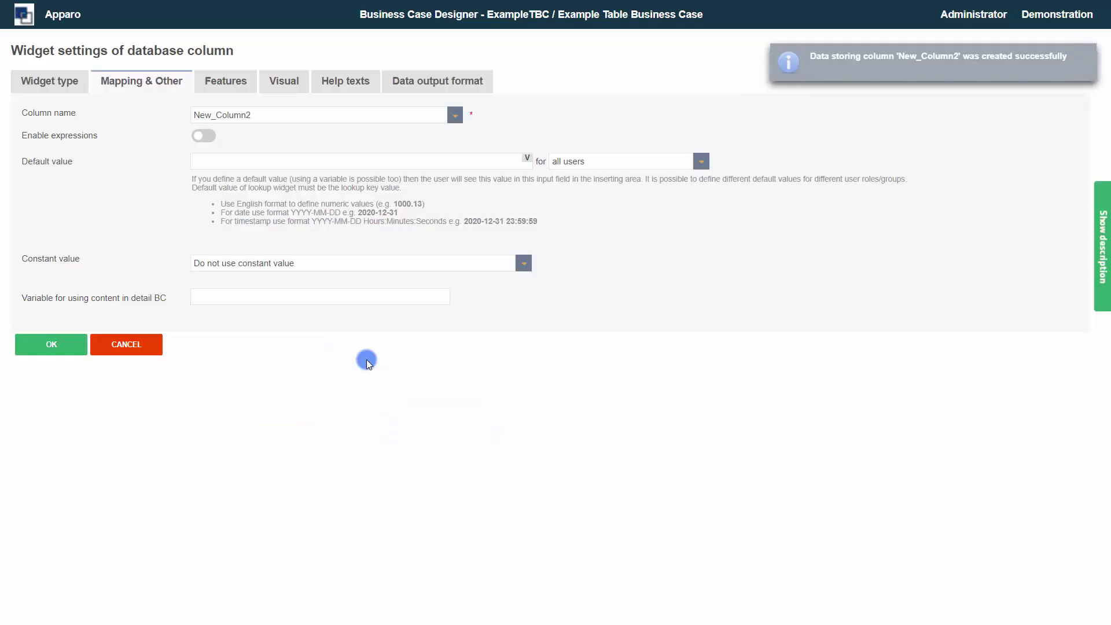
pyautogui.click(58, 85)
pyautogui.click(52, 115)
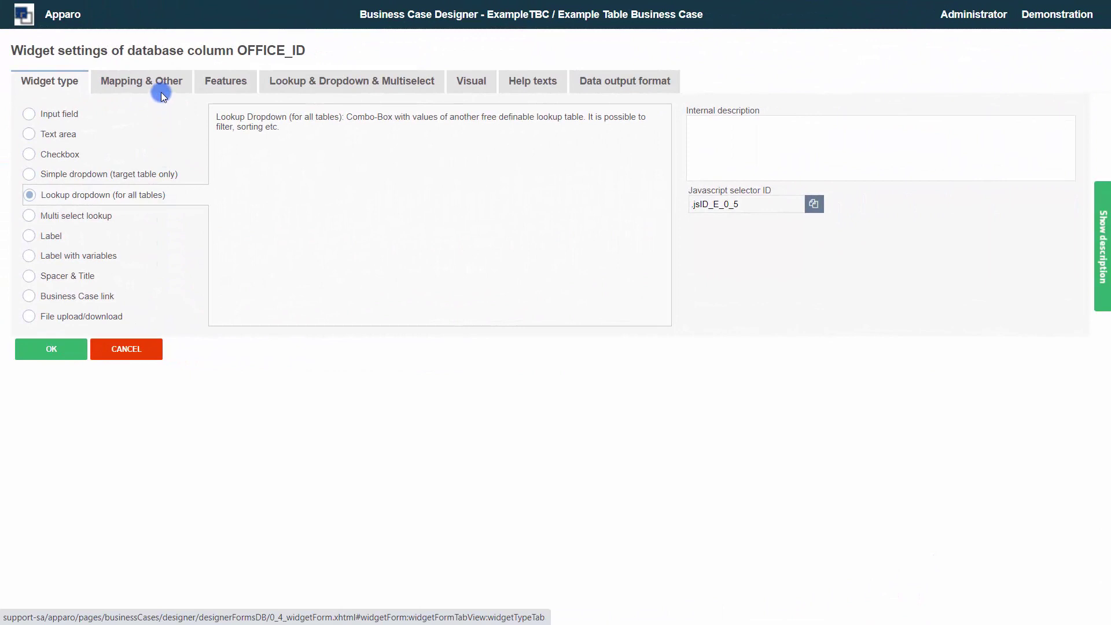
# Step: View the read and write expression fields of the OFFICE_ID widget, and set its default value to the user-defined variable <%city%>
pyautogui.click(158, 83)
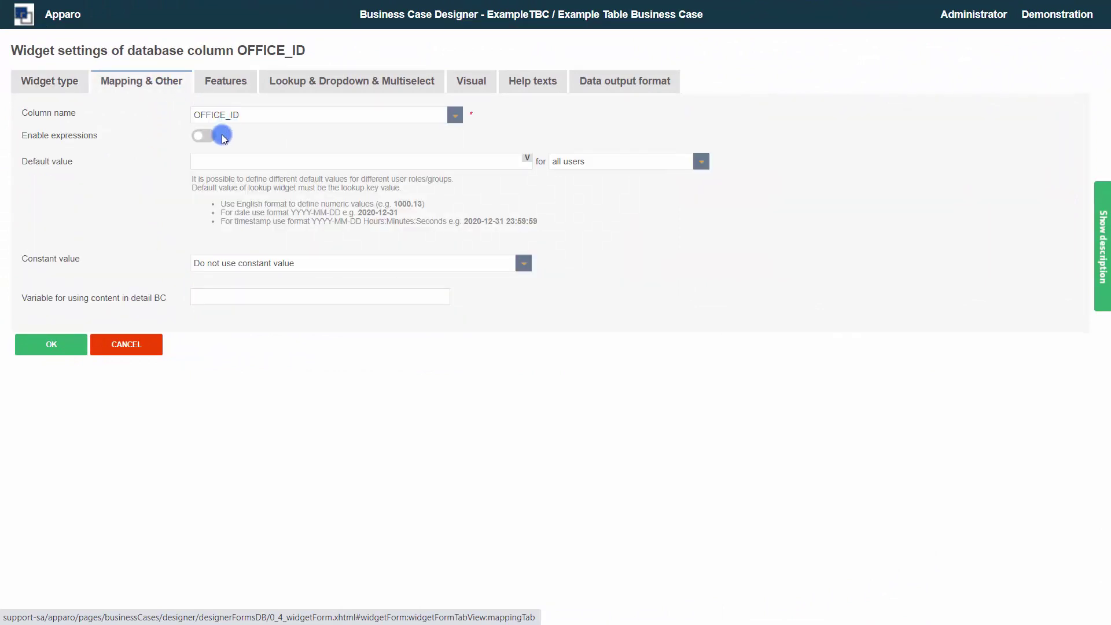
pyautogui.click(204, 139)
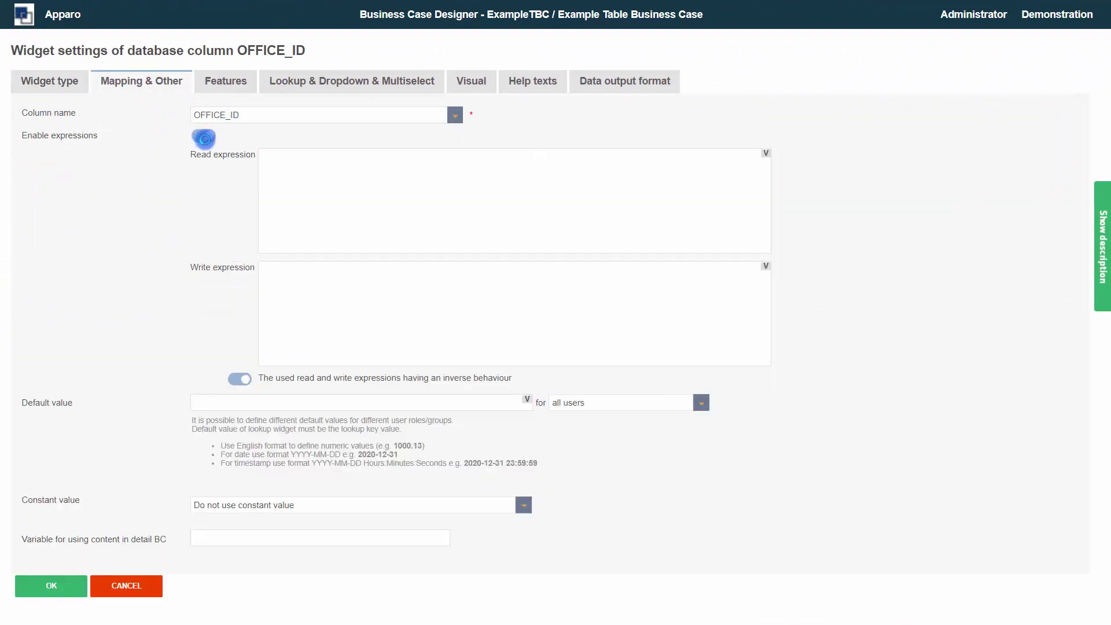
pyautogui.click(204, 138)
pyautogui.click(527, 157)
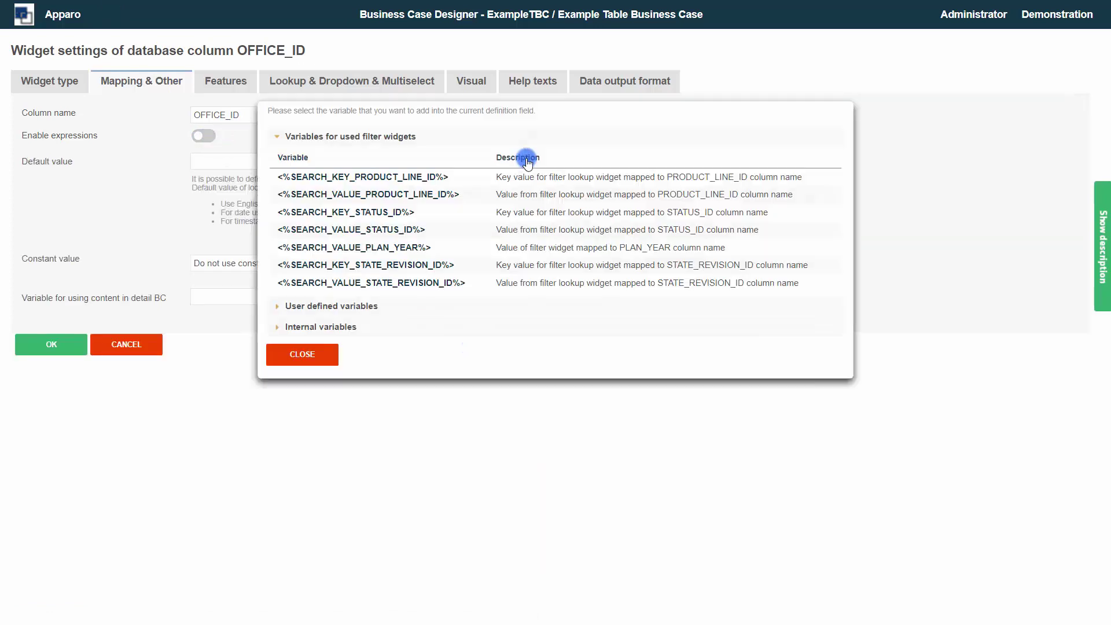
pyautogui.click(324, 303)
pyautogui.click(306, 214)
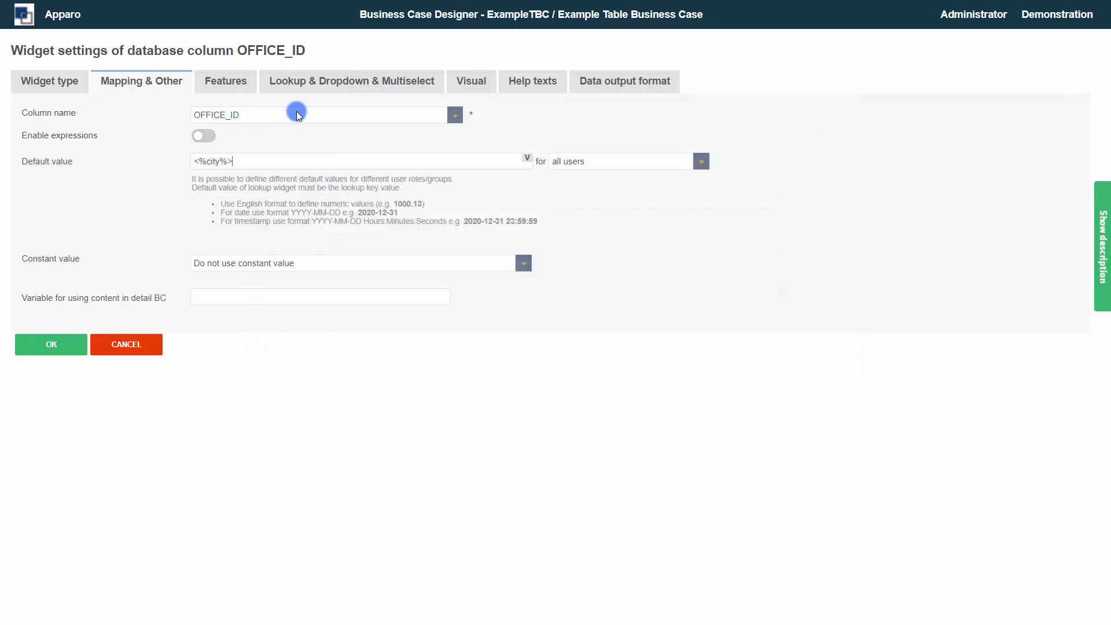
# Step: Examine the features, lookup, visual and help text settings of the OFFICE_ID widget
pyautogui.click(242, 88)
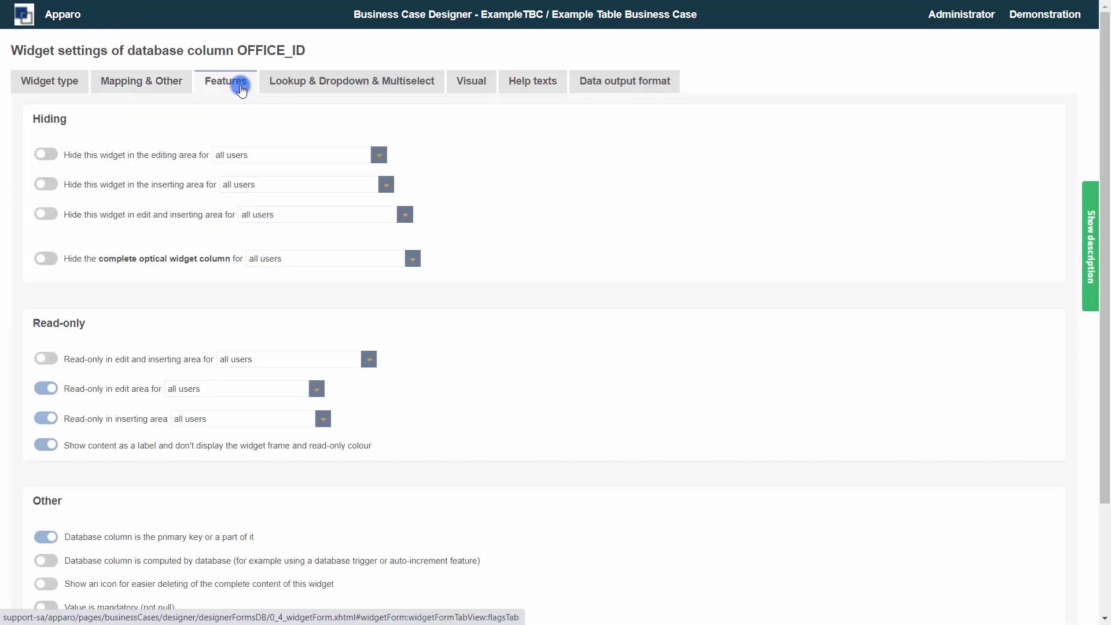
pyautogui.click(37, 155)
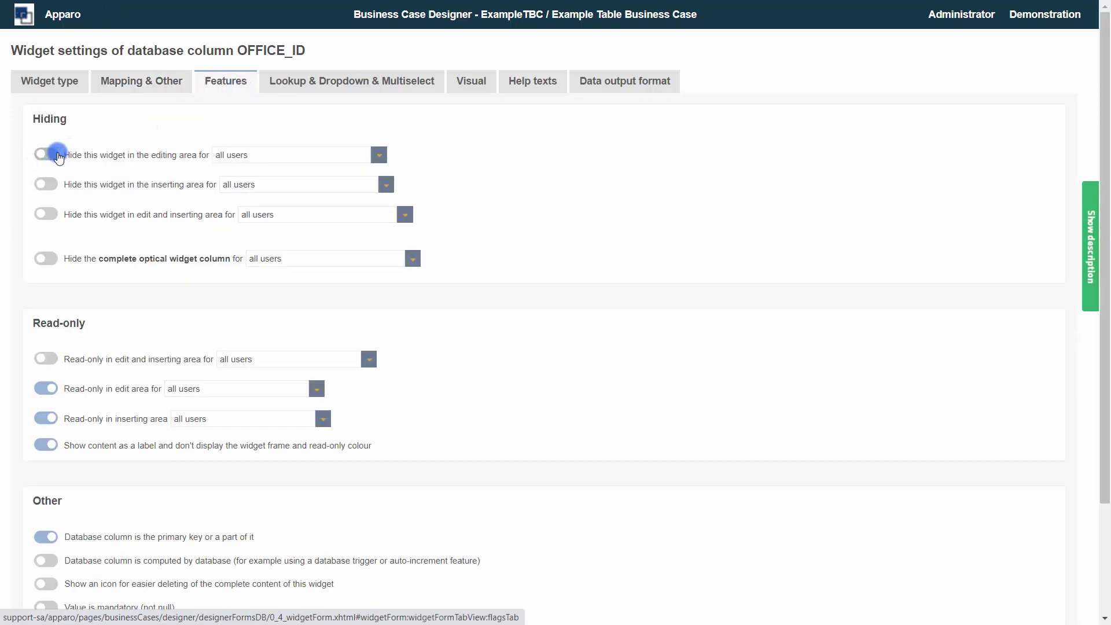
pyautogui.scroll(-3, 58, 405)
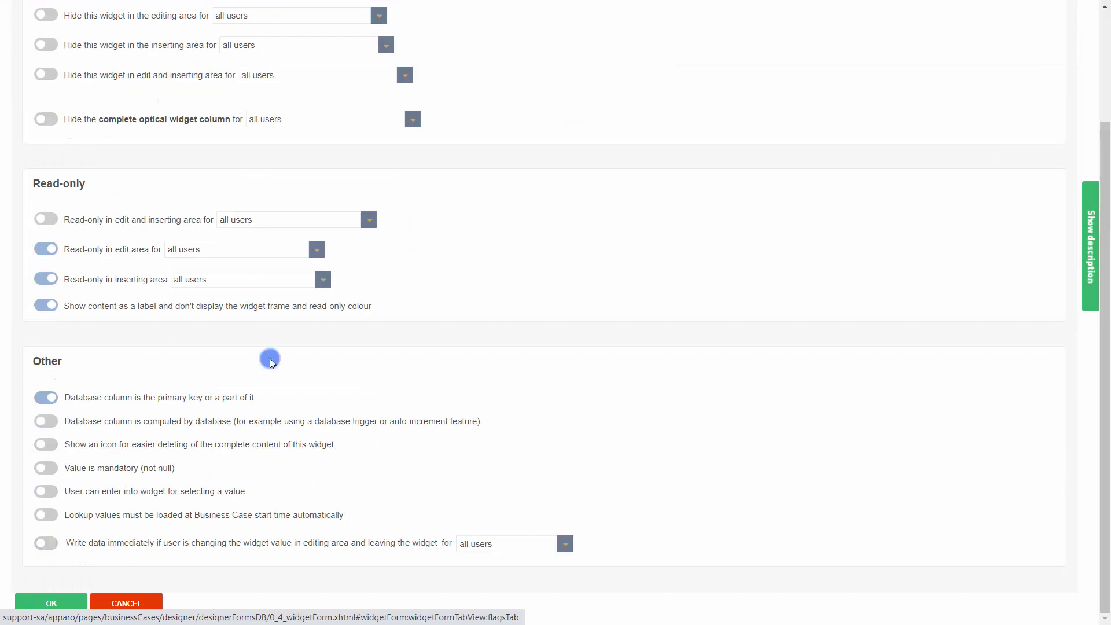
pyautogui.scroll(3, 40, 232)
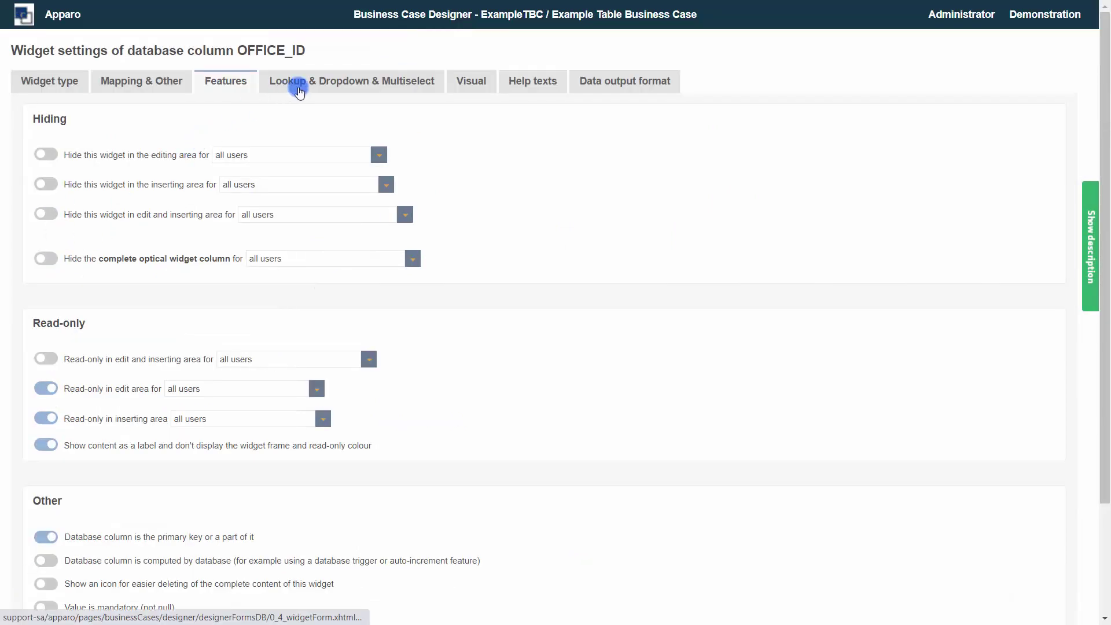
pyautogui.click(320, 82)
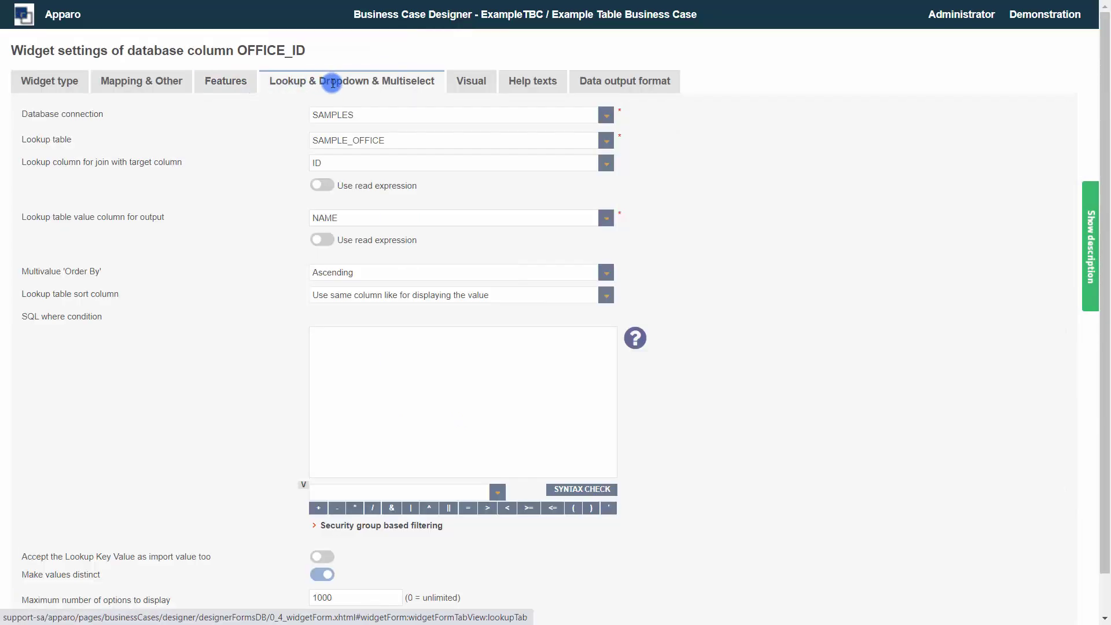
pyautogui.click(460, 83)
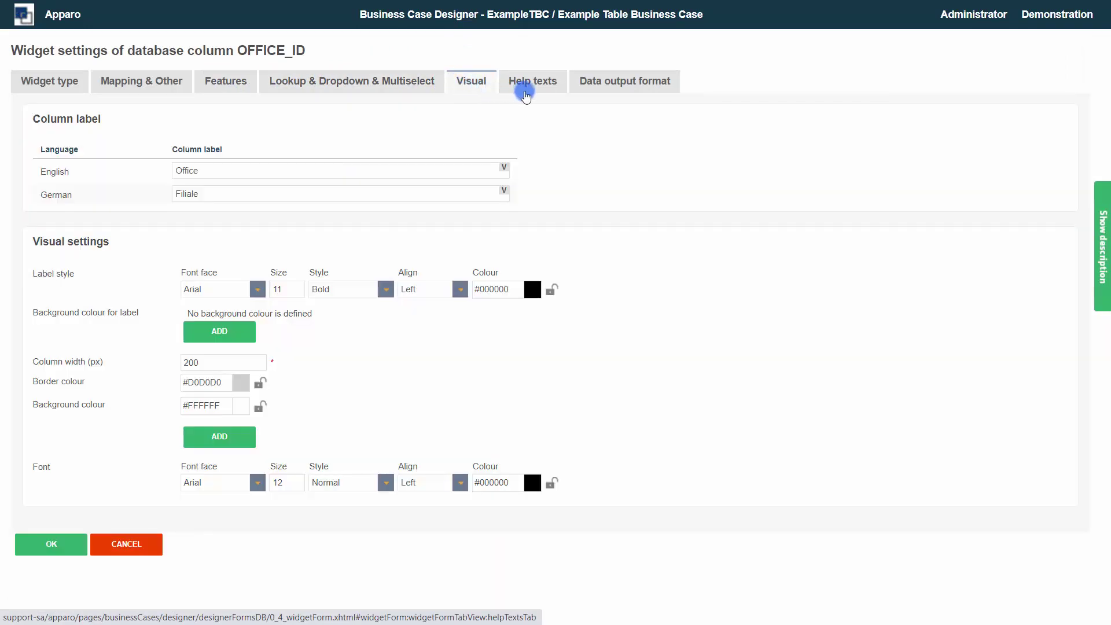
pyautogui.click(528, 91)
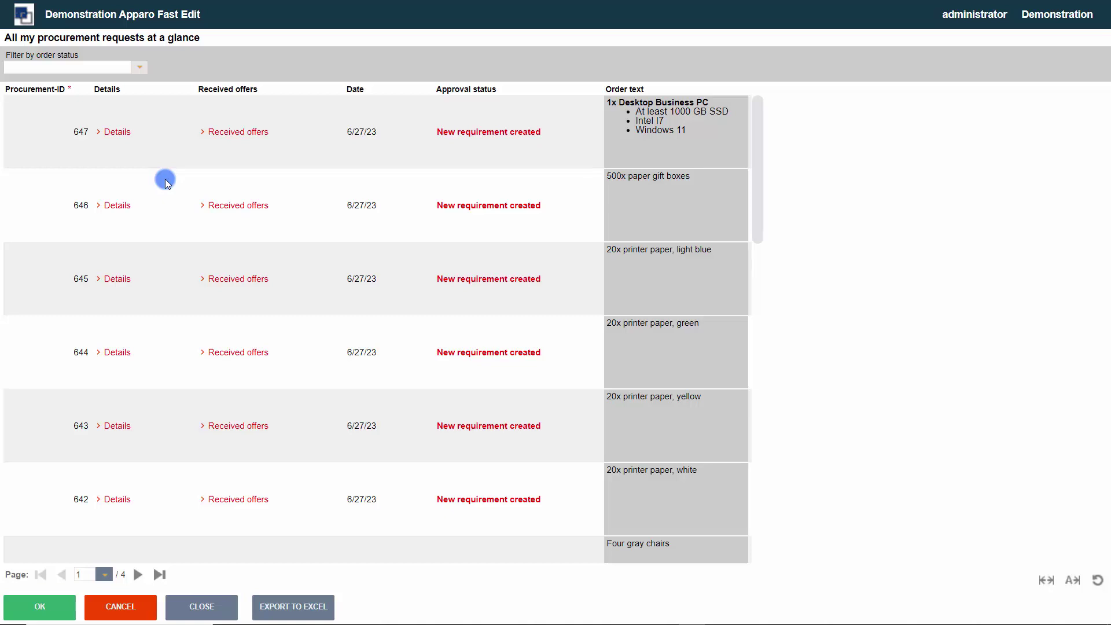
# Step: Open the first procurement request's details, and view the Transmission options and the next record in the Dynamic Forms demo
pyautogui.click(118, 133)
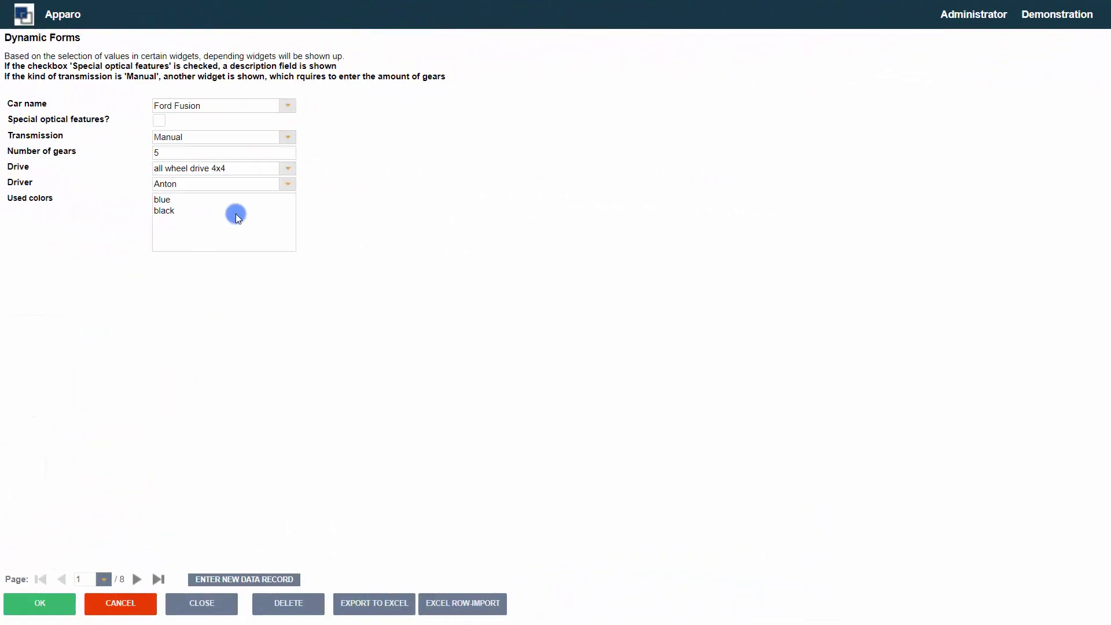
pyautogui.click(287, 138)
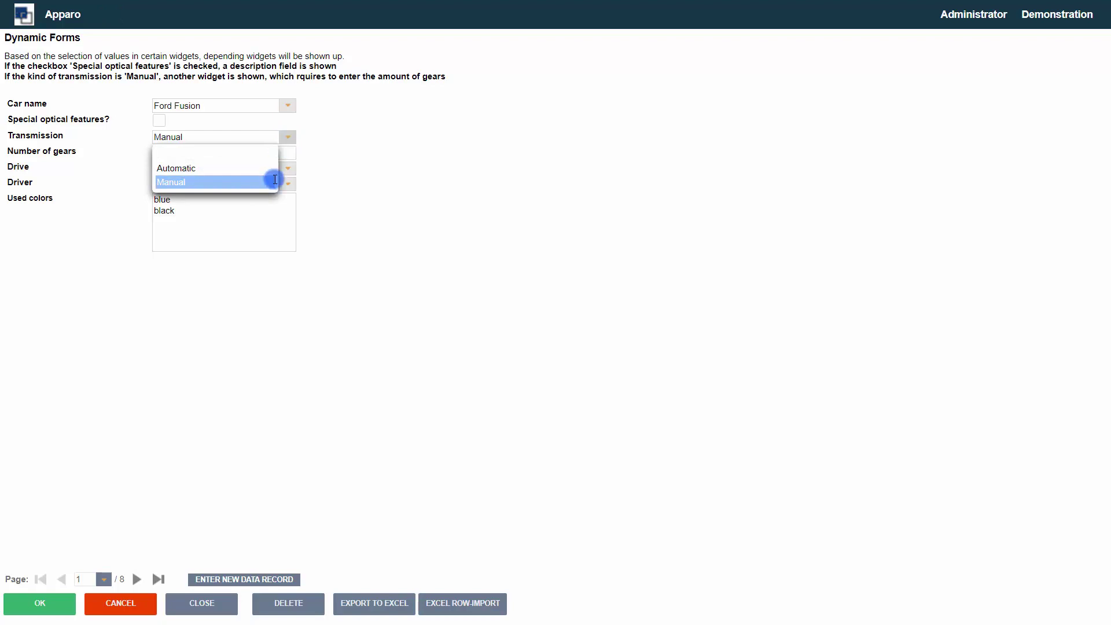
pyautogui.click(238, 328)
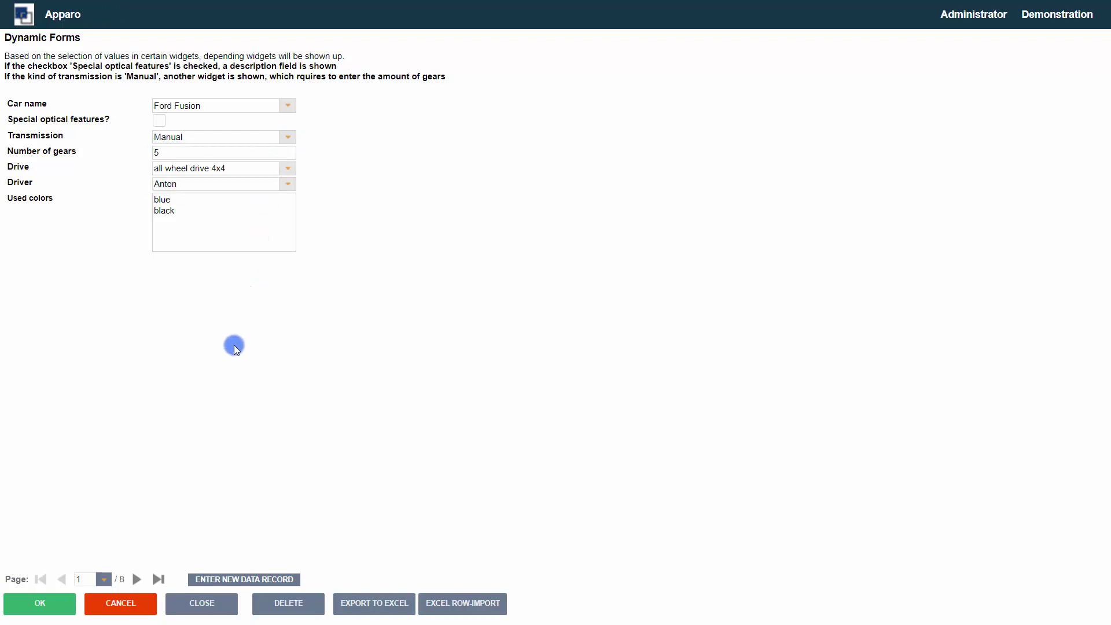
pyautogui.click(130, 582)
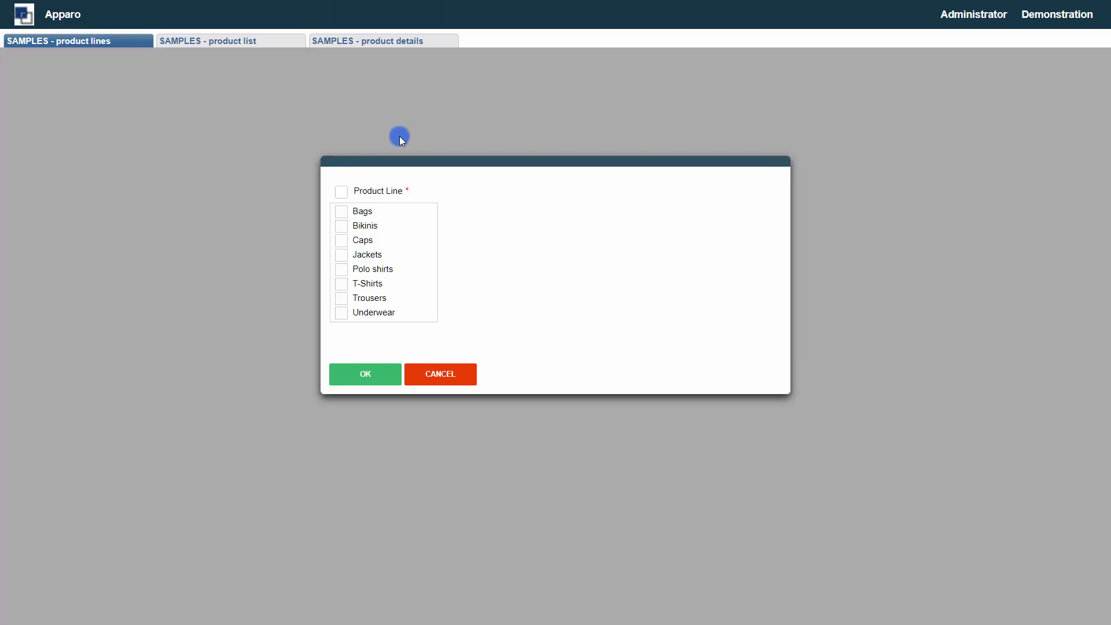
# Step: Filter the product lines to T-Shirts and open the related product list
pyautogui.click(342, 282)
pyautogui.click(354, 375)
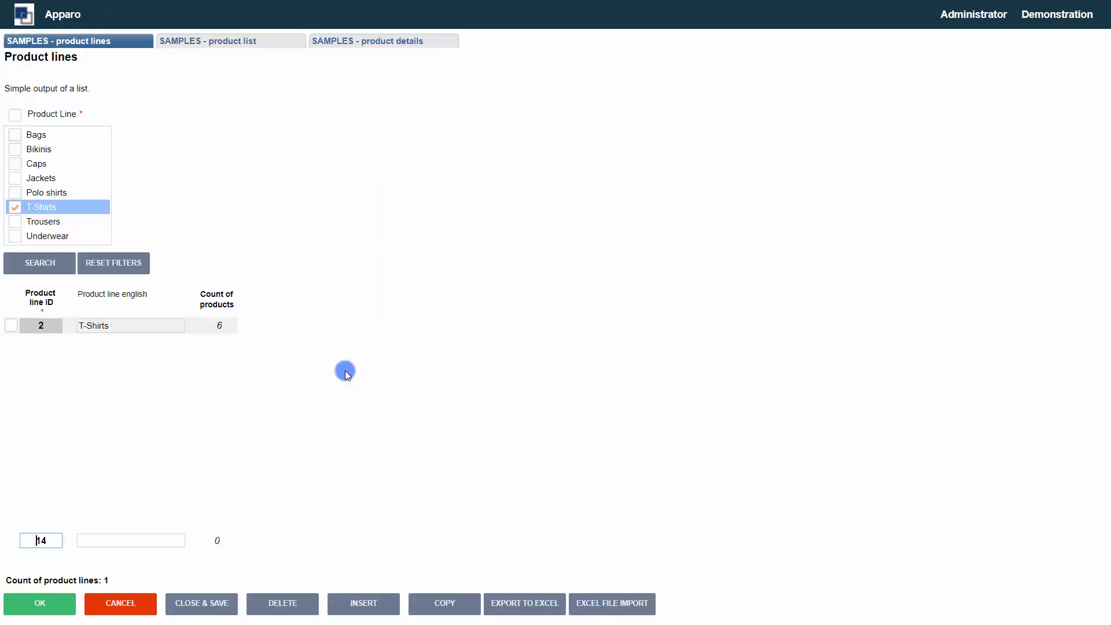
pyautogui.doubleClick(218, 325)
pyautogui.click(252, 43)
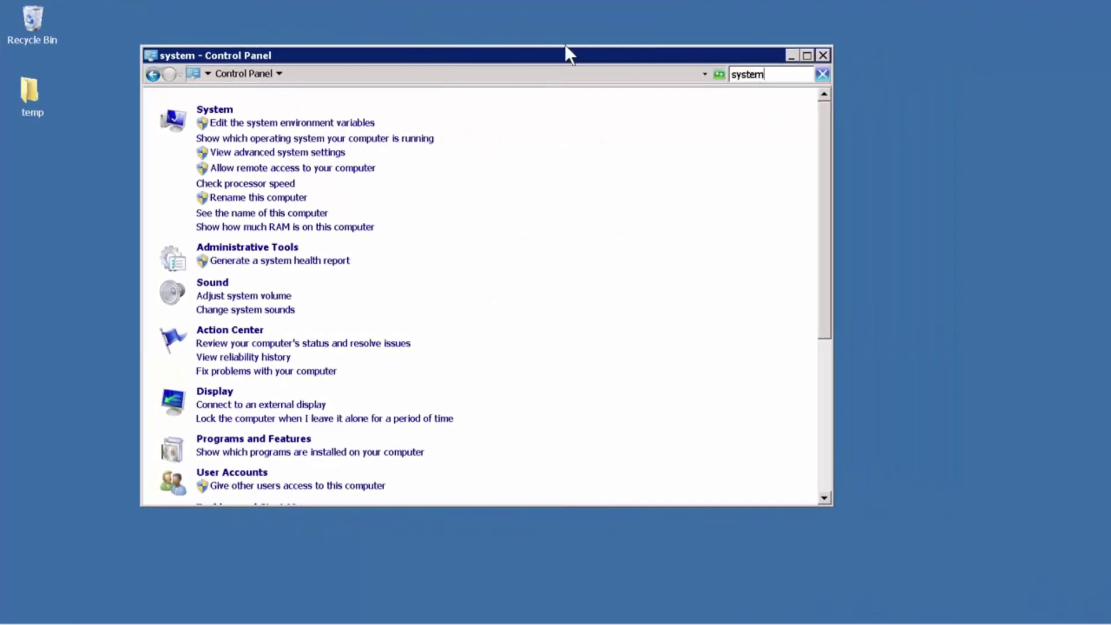
# Step: Open the Windows environment variables and select the system variable AFE_test2
pyautogui.click(322, 123)
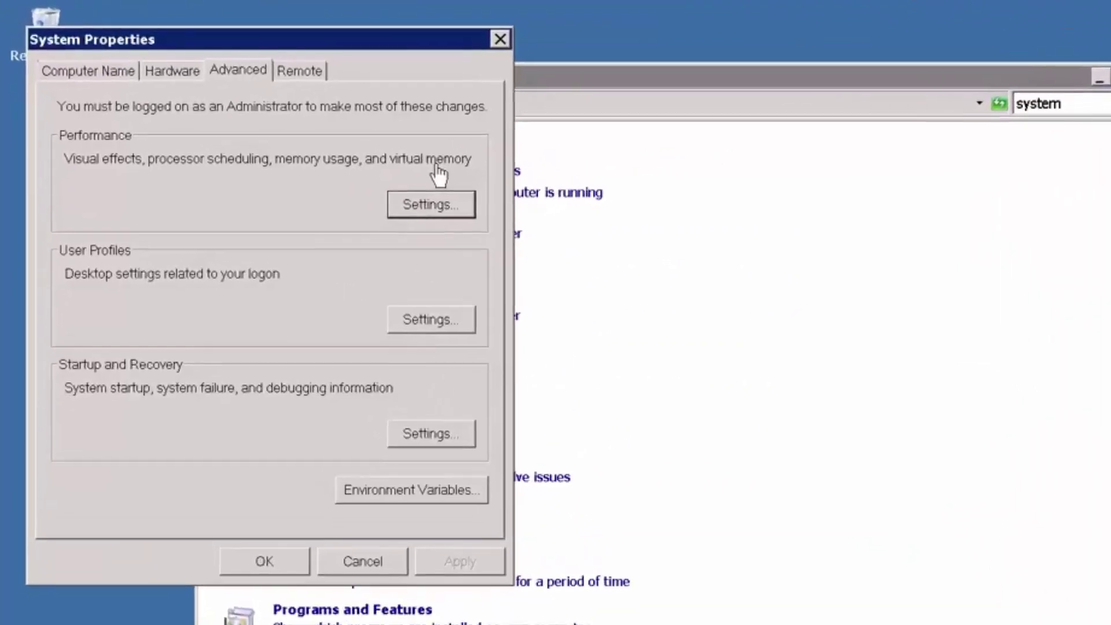
pyautogui.click(414, 491)
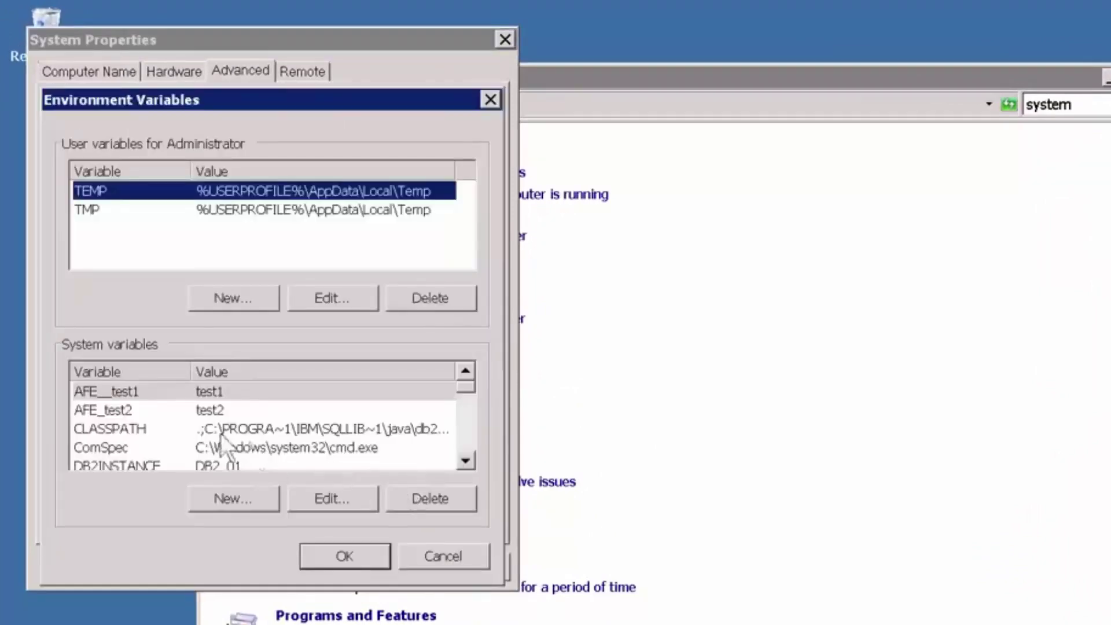
pyautogui.click(118, 410)
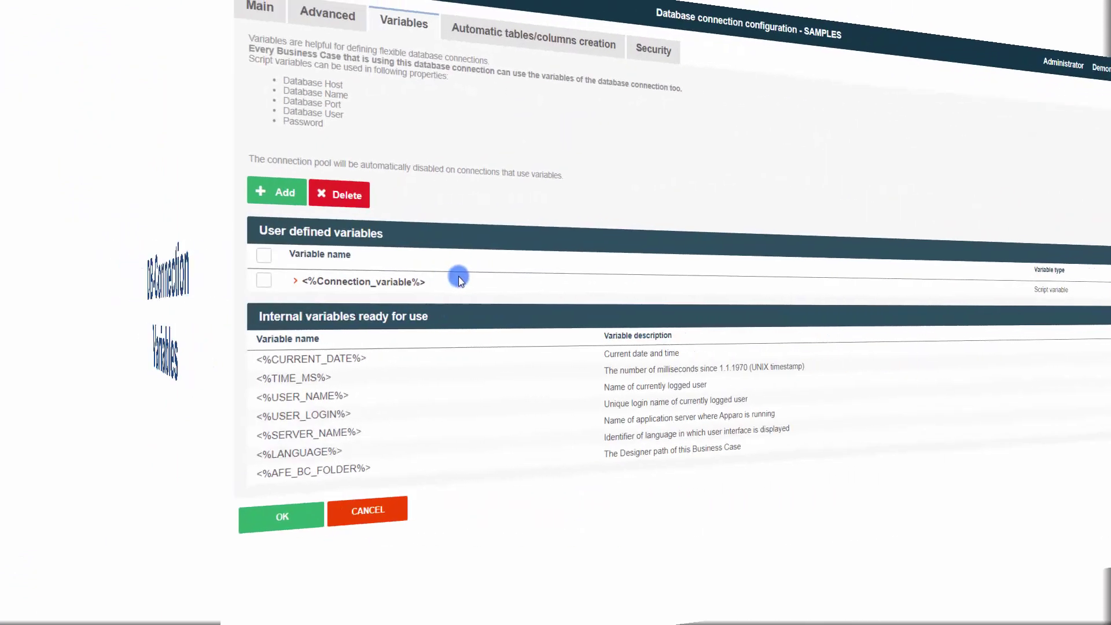
# Step: Start a new script variable for the Business Case and open the JavaScript help beside its script body
pyautogui.click(99, 288)
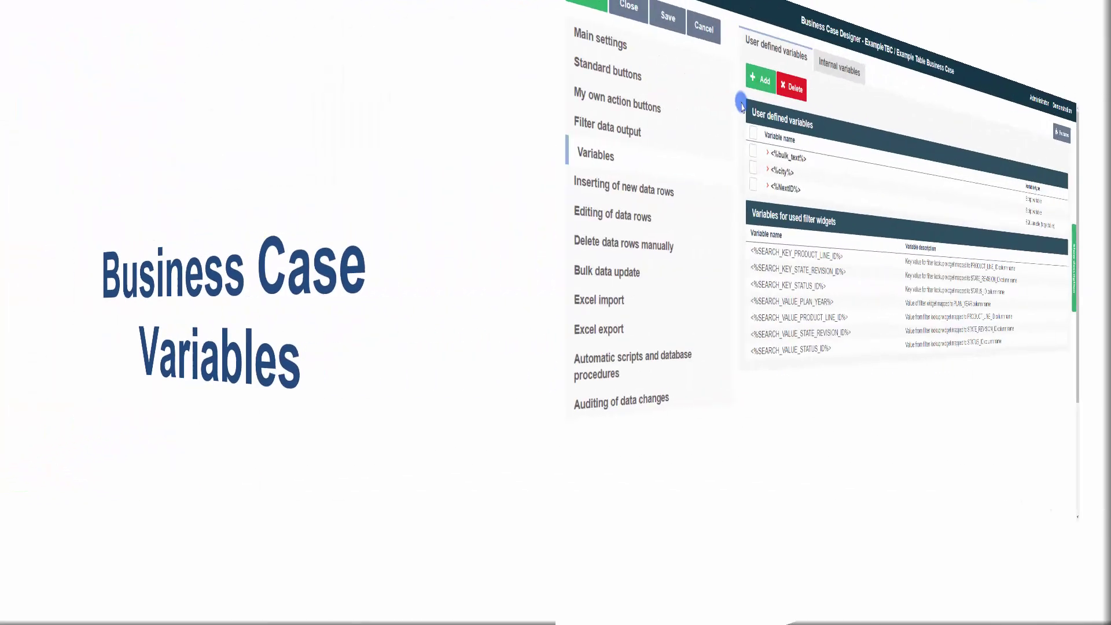
pyautogui.click(325, 94)
pyautogui.click(297, 92)
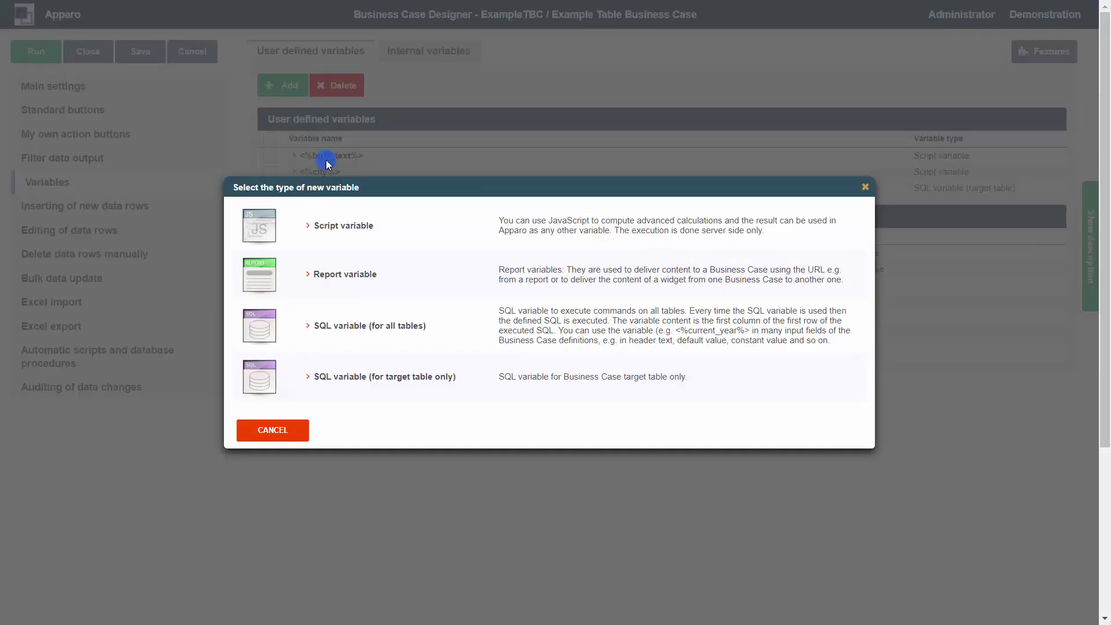
pyautogui.click(365, 225)
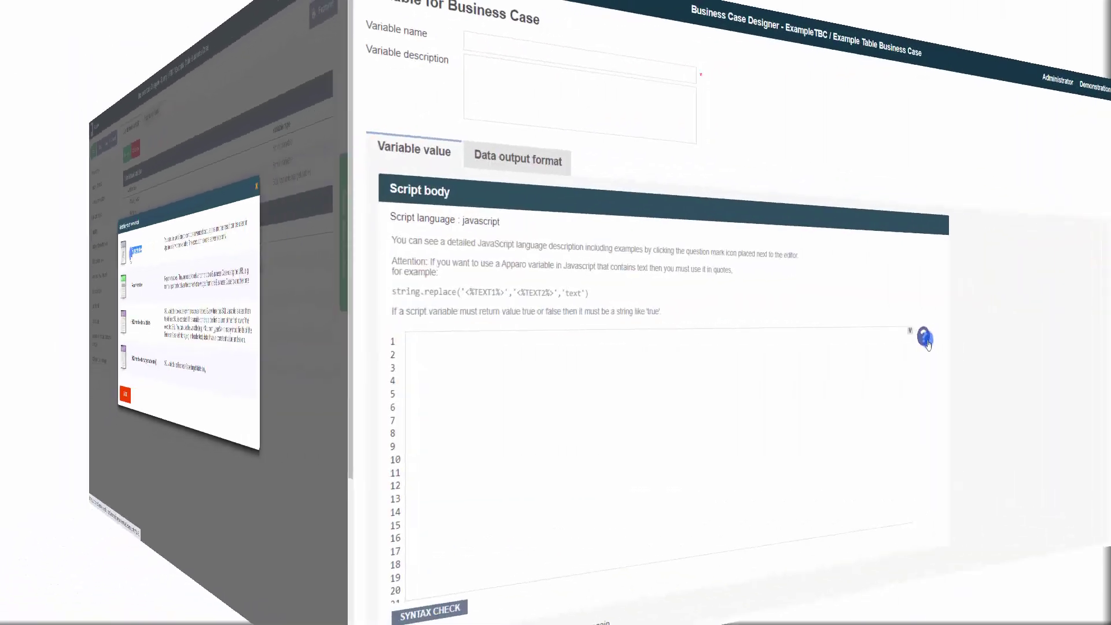
pyautogui.click(703, 342)
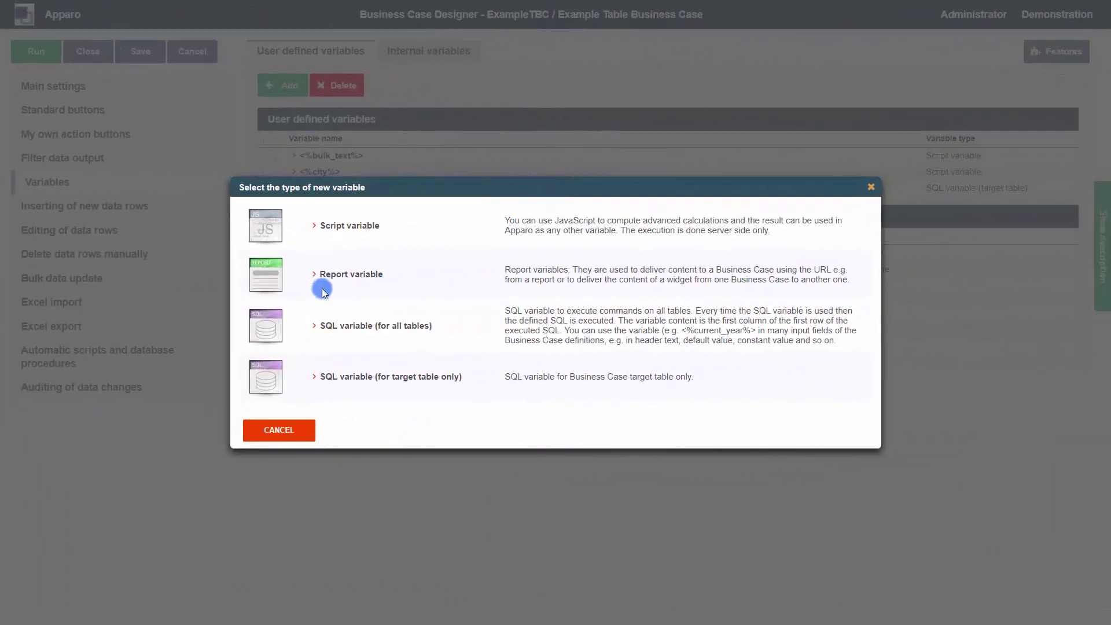
# Step: Highlight the Report variable and SQL variable (for all tables) entries among the new variable types
pyautogui.tripleClick(292, 293)
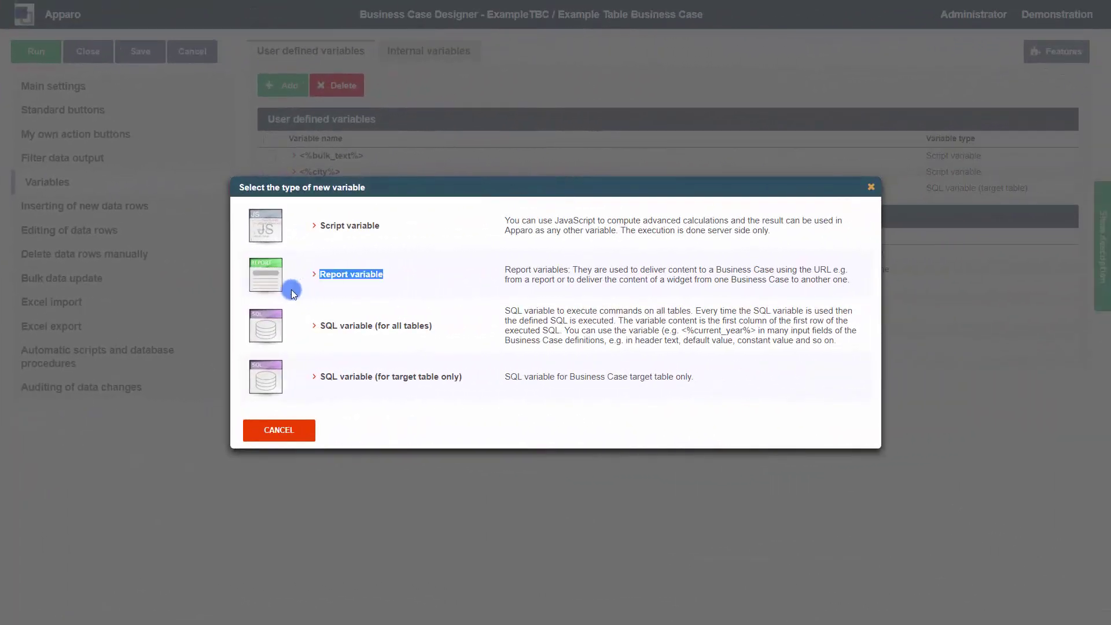
pyautogui.click(438, 327)
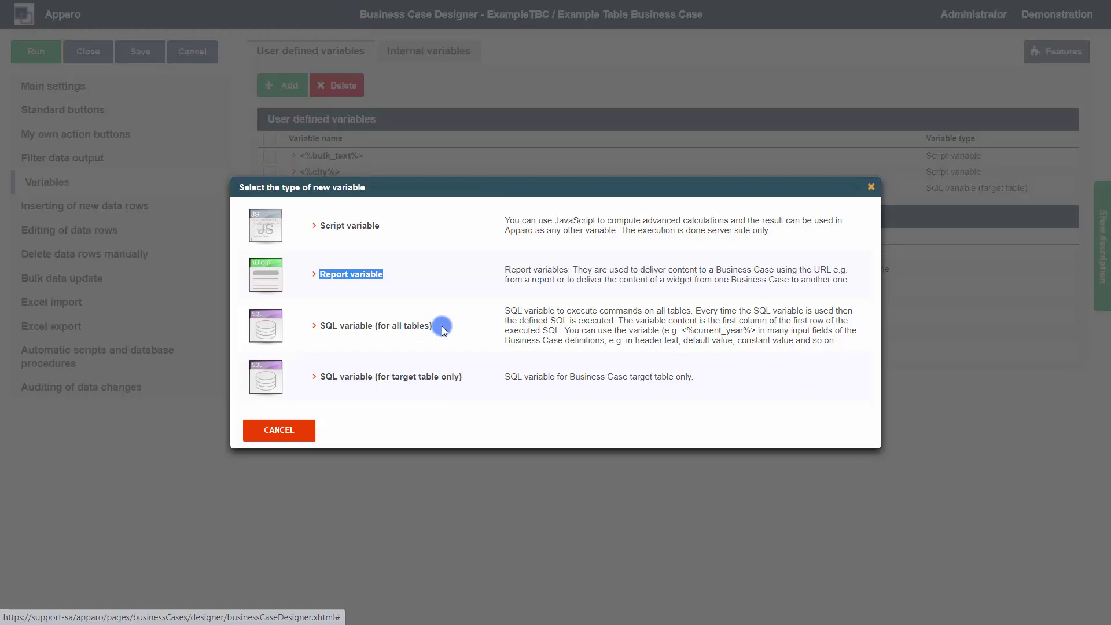
pyautogui.moveTo(443, 329); pyautogui.dragTo(319, 340)
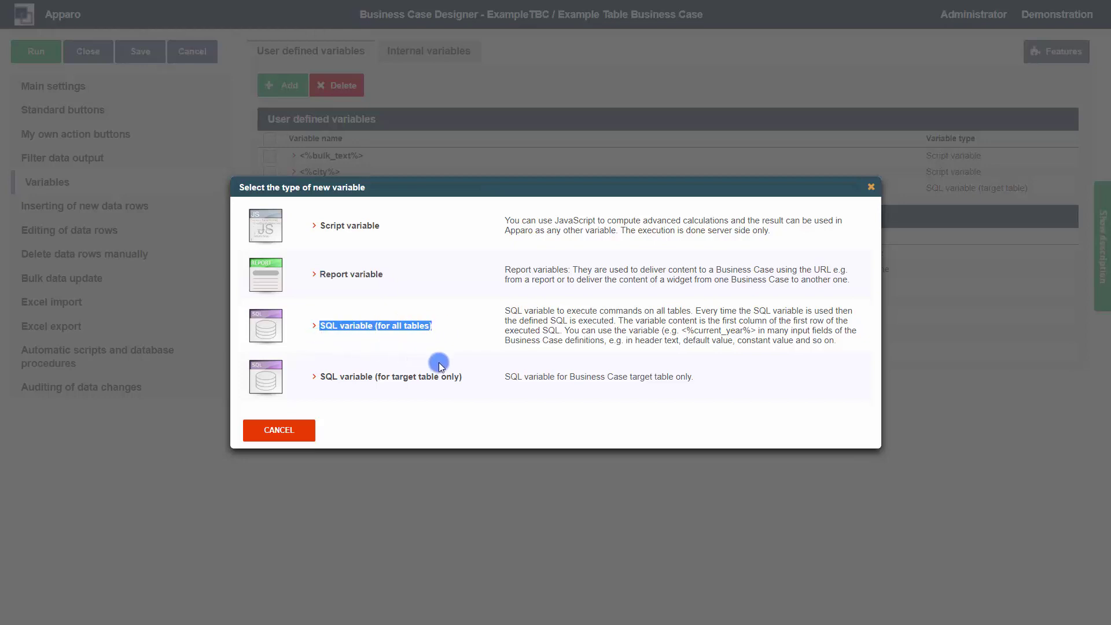
# Step: Highlight the SQL variable (for target table only) type and look through the list of internal variables ready for use
pyautogui.moveTo(463, 376); pyautogui.dragTo(325, 398)
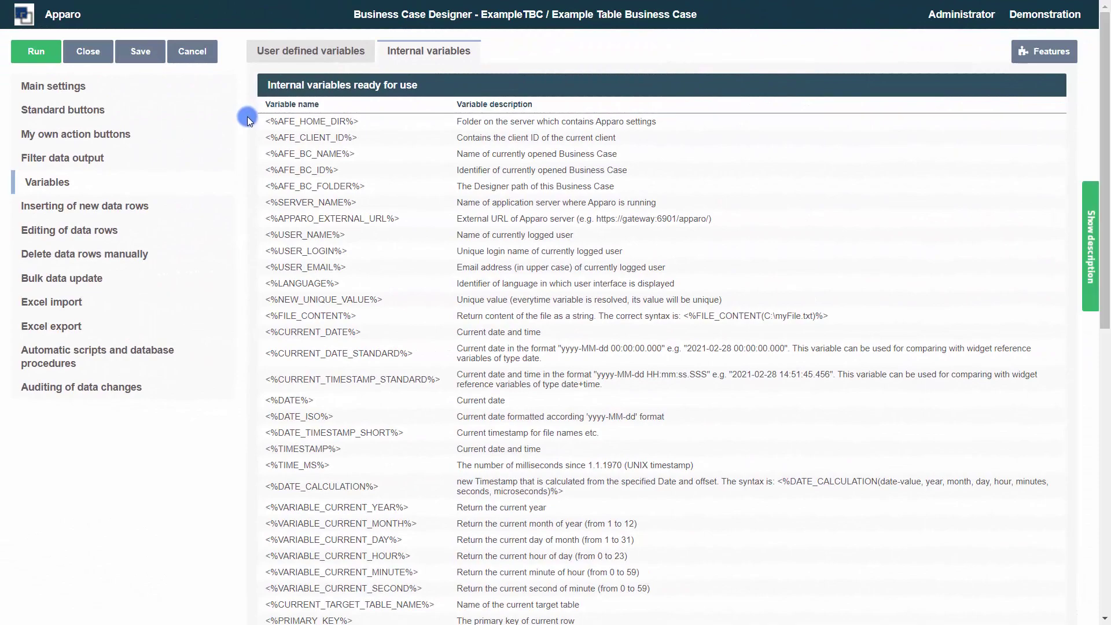
pyautogui.scroll(-10, 247, 117)
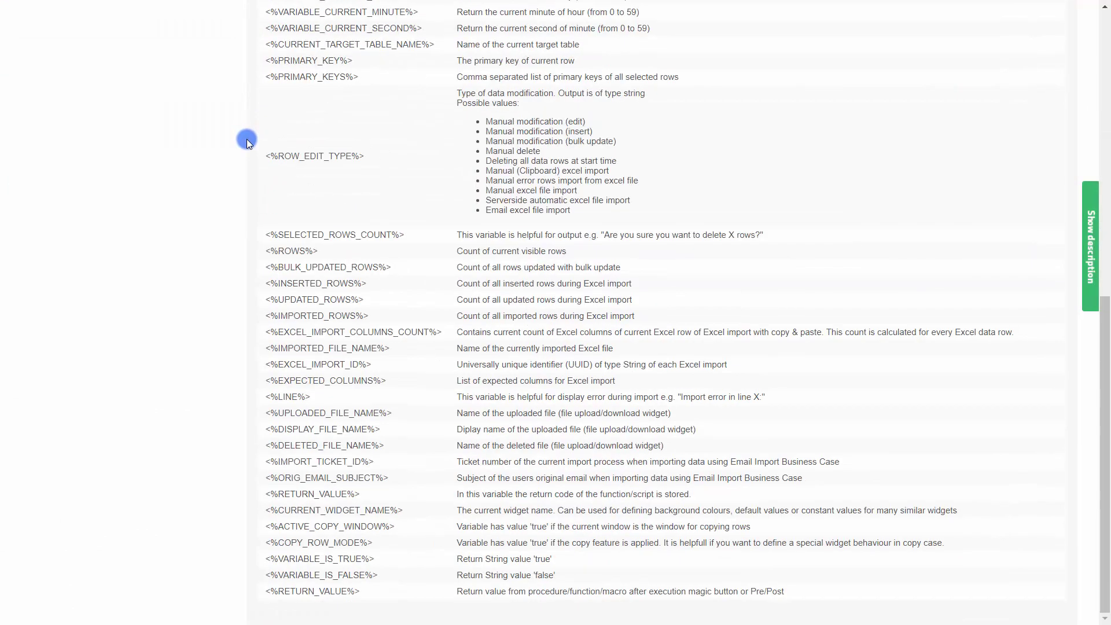
pyautogui.scroll(10, 246, 138)
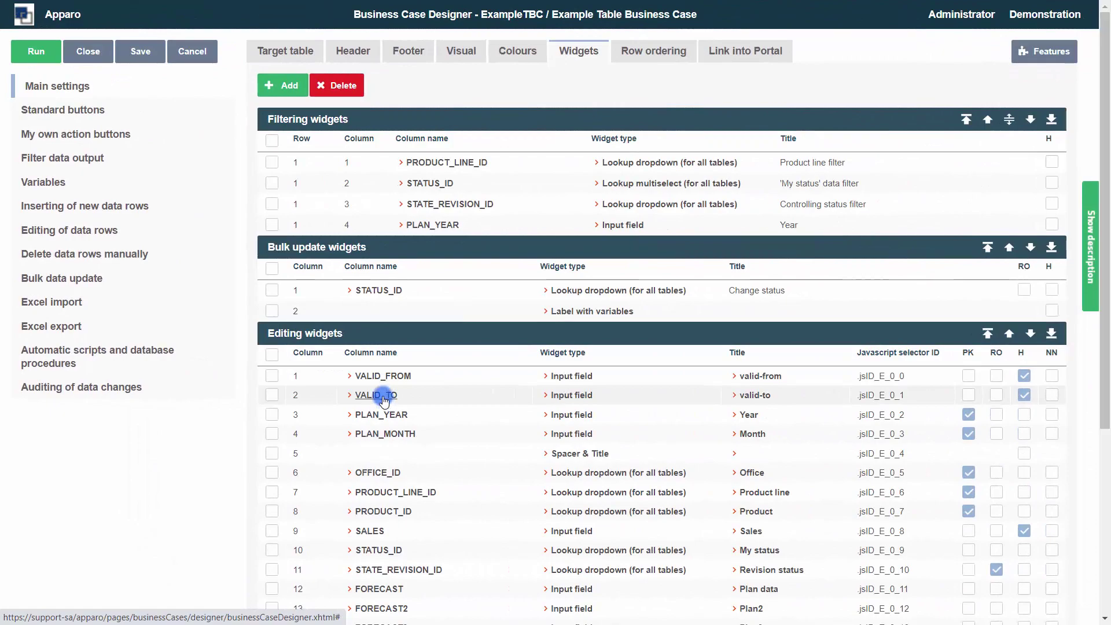
# Step: Highlight the Variables for used filter widgets heading, and the <%city%> default and constant values in the OFFICE_ID widget settings
pyautogui.click(165, 187)
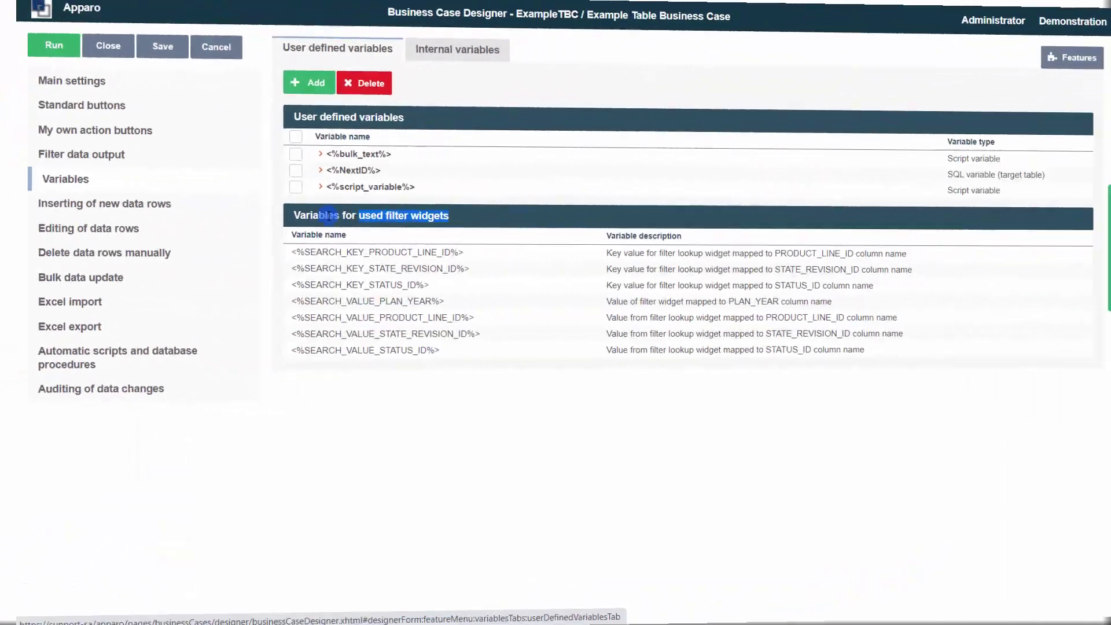
pyautogui.moveTo(328, 216); pyautogui.dragTo(273, 215)
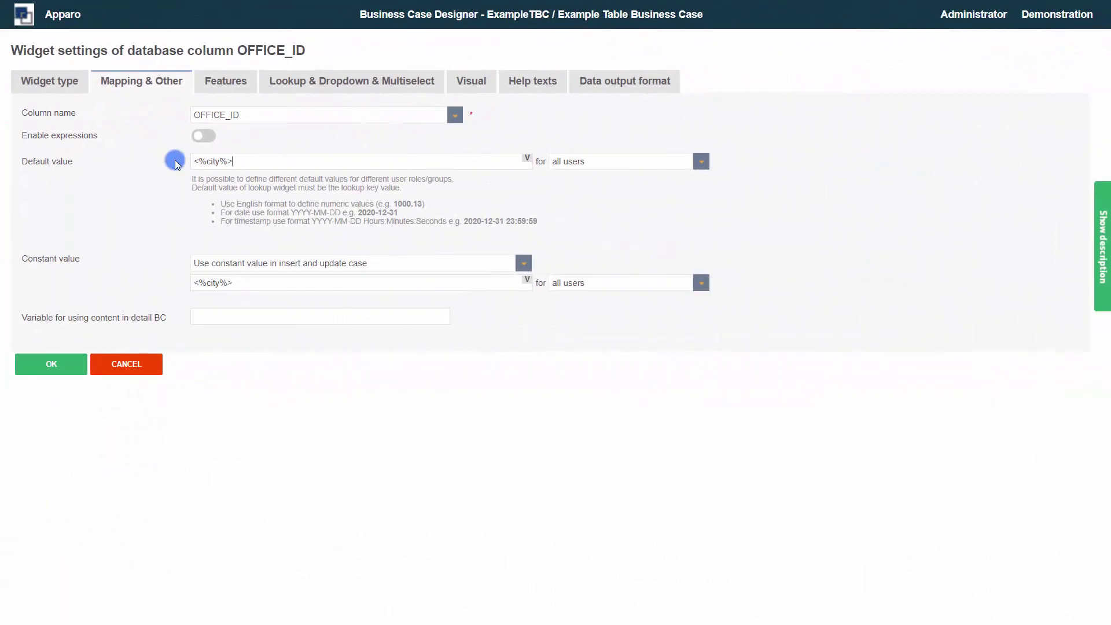
pyautogui.moveTo(175, 164); pyautogui.dragTo(236, 162)
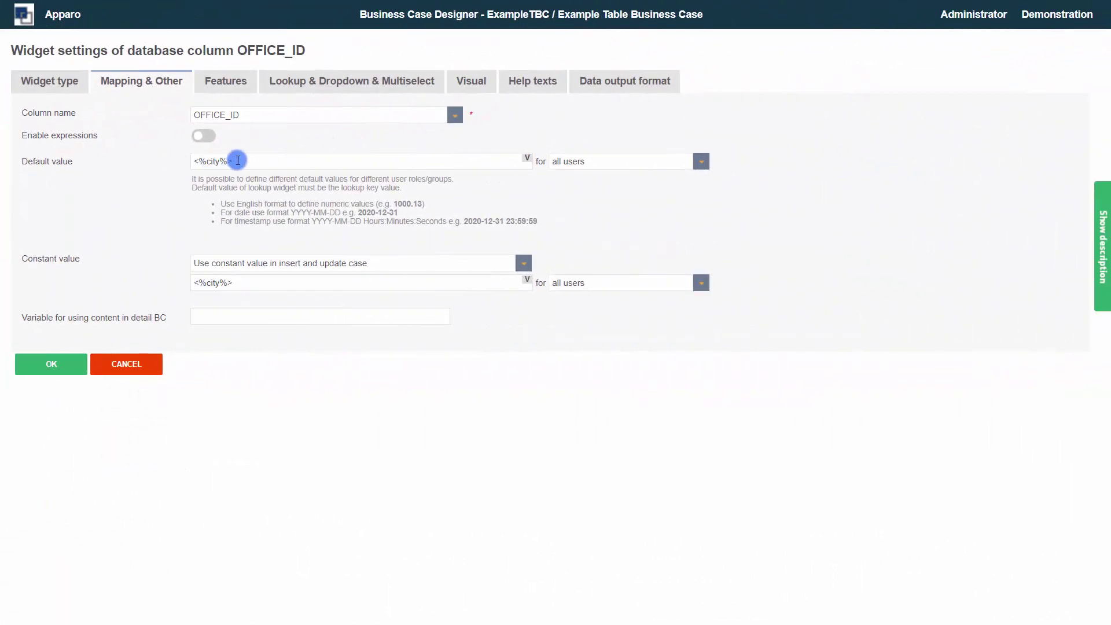
pyautogui.moveTo(246, 284); pyautogui.dragTo(156, 284)
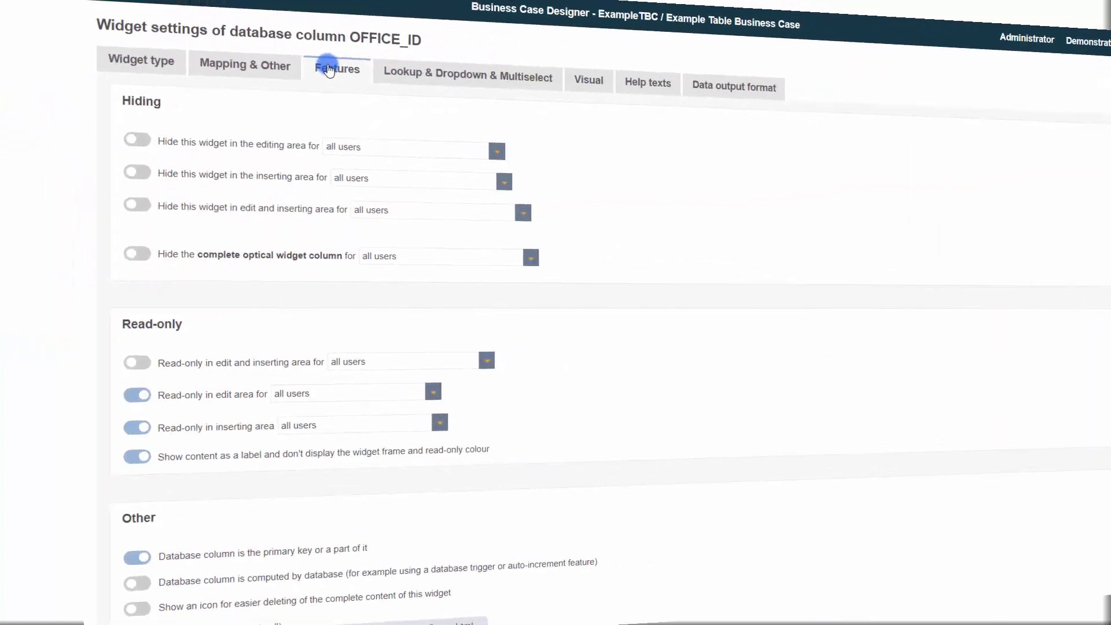
# Step: Make the OFFICE_ID widget read-only in the edit area only if variable returns true
pyautogui.click(322, 397)
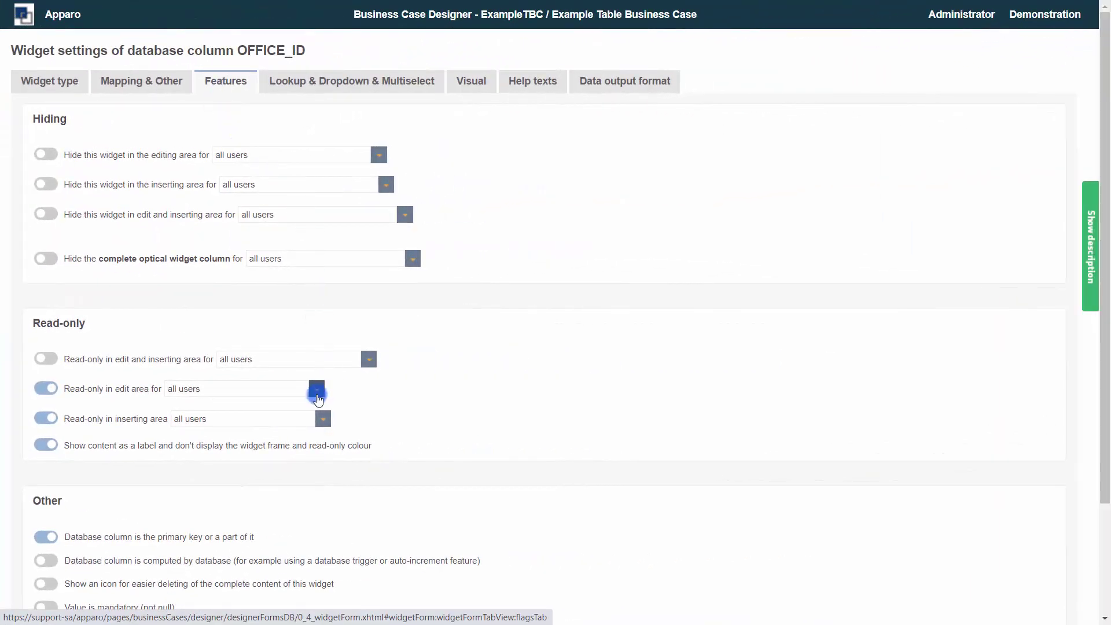
pyautogui.click(296, 443)
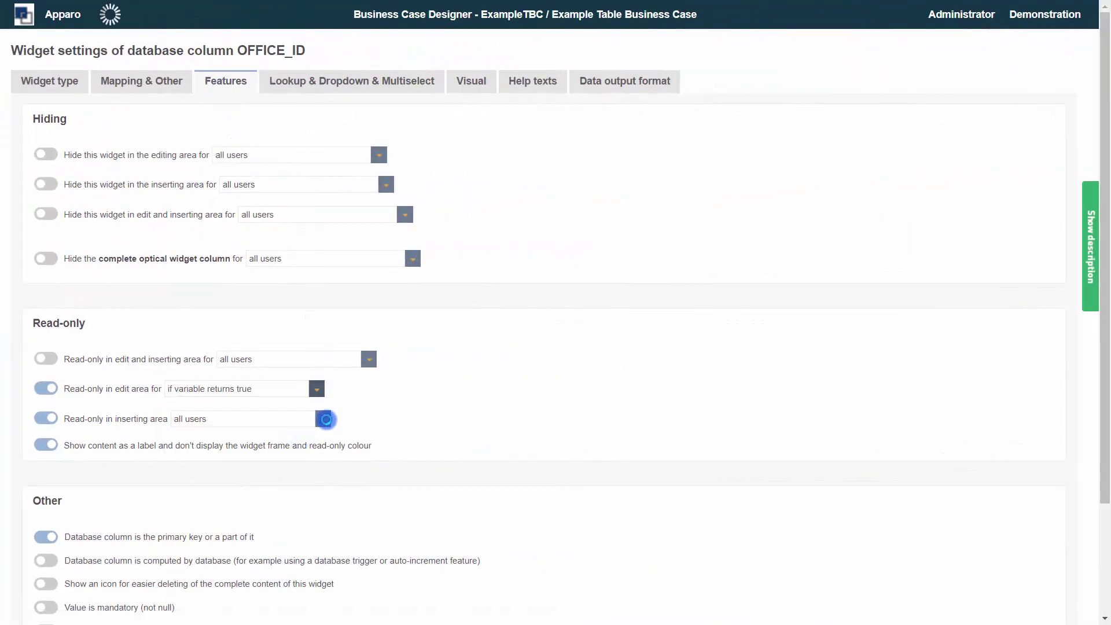
pyautogui.click(438, 393)
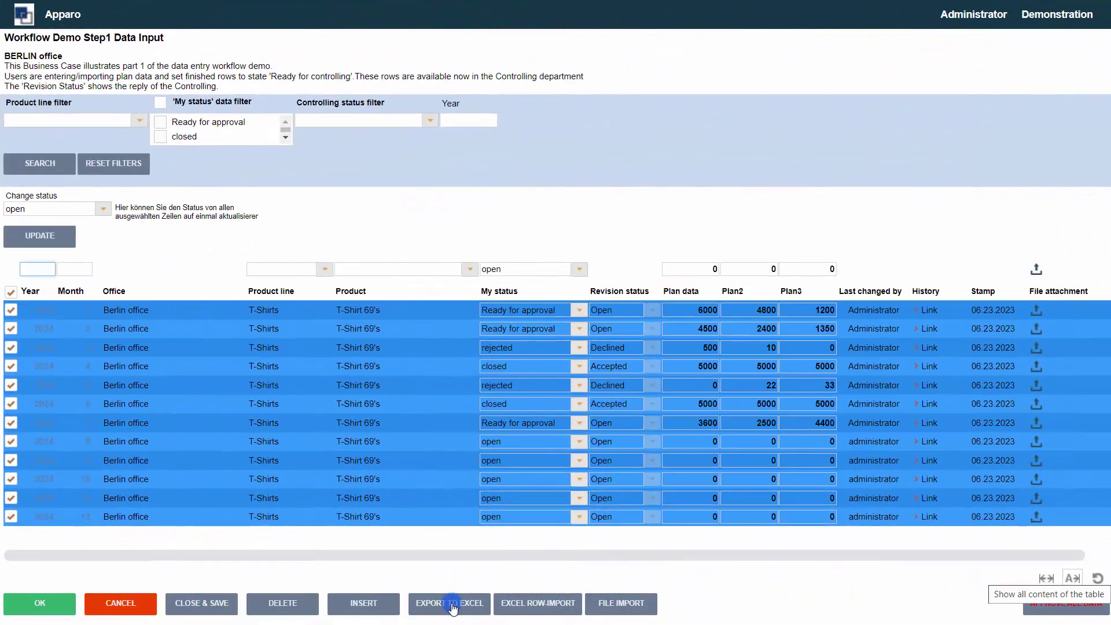
# Step: Export the selected rows of the Workflow Demo Step1 Data Input to an XLSX file
pyautogui.click(453, 606)
pyautogui.click(445, 568)
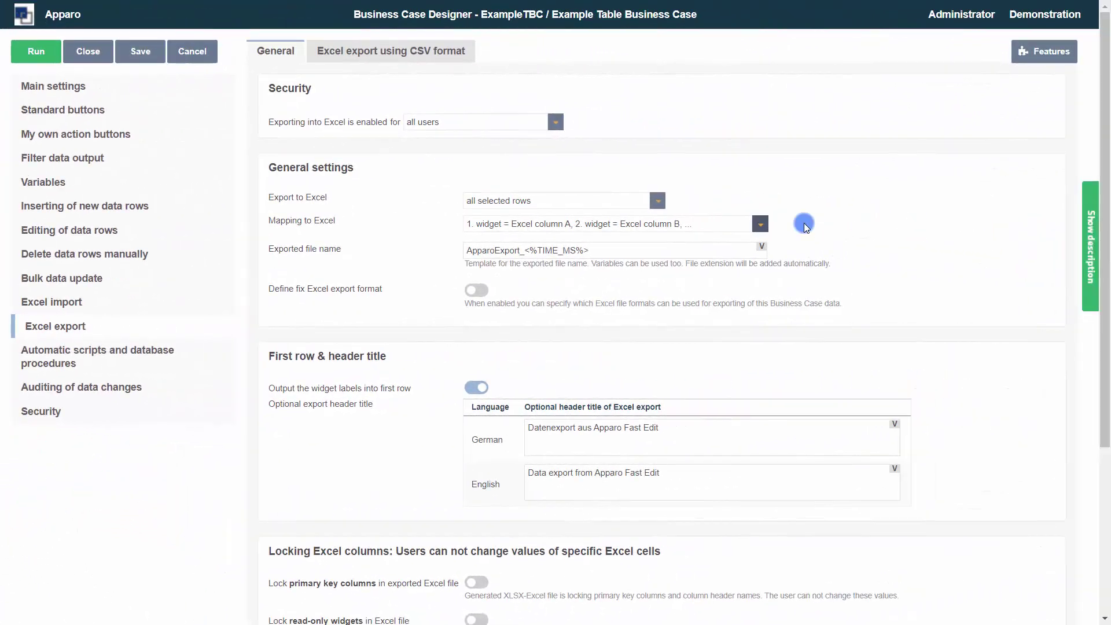
# Step: Switch the Excel export mapping to "use an individual mapping for Excel export" and look over the column assignments
pyautogui.click(760, 223)
pyautogui.click(738, 261)
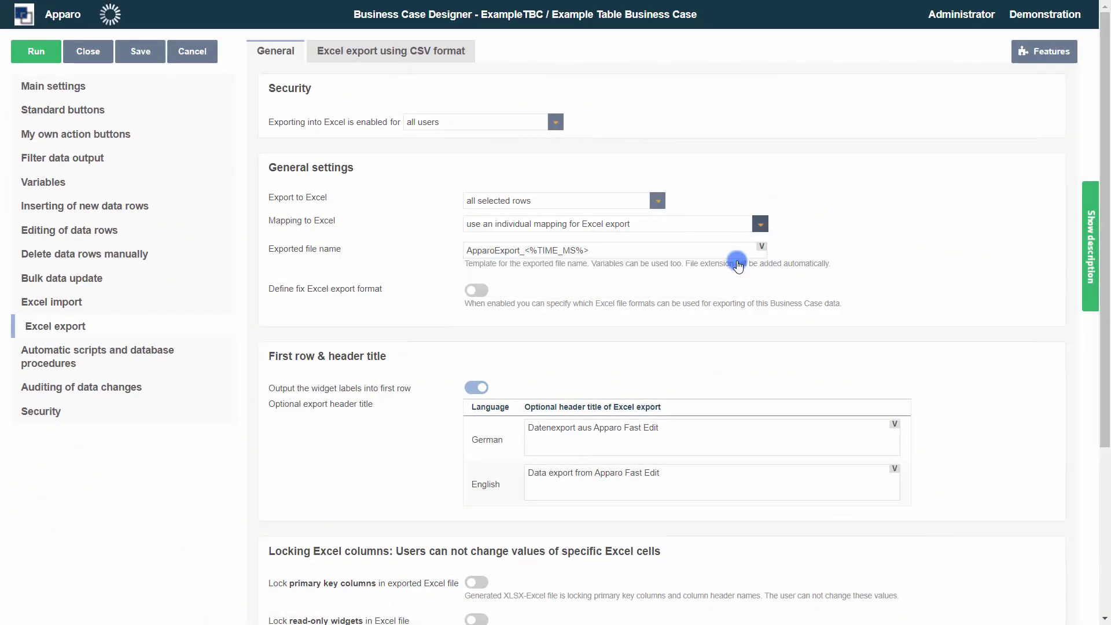
pyautogui.scroll(-10, 739, 401)
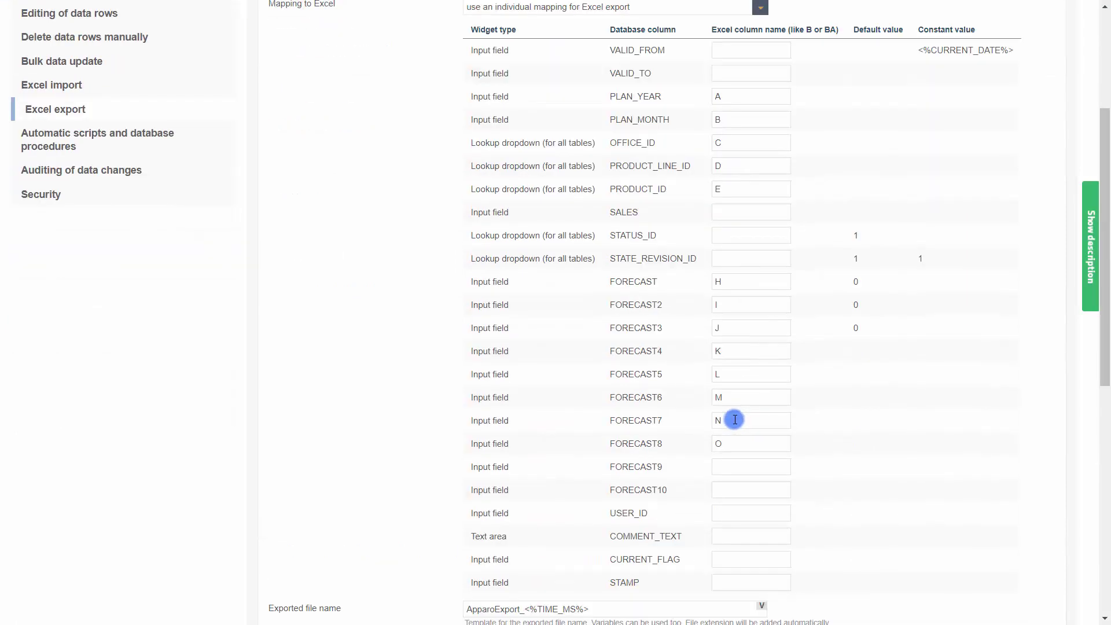
# Step: Lock primary key columns and read-only widgets in the exported Excel file, and prevent new Excel rows and columns
pyautogui.scroll(-3, 735, 418)
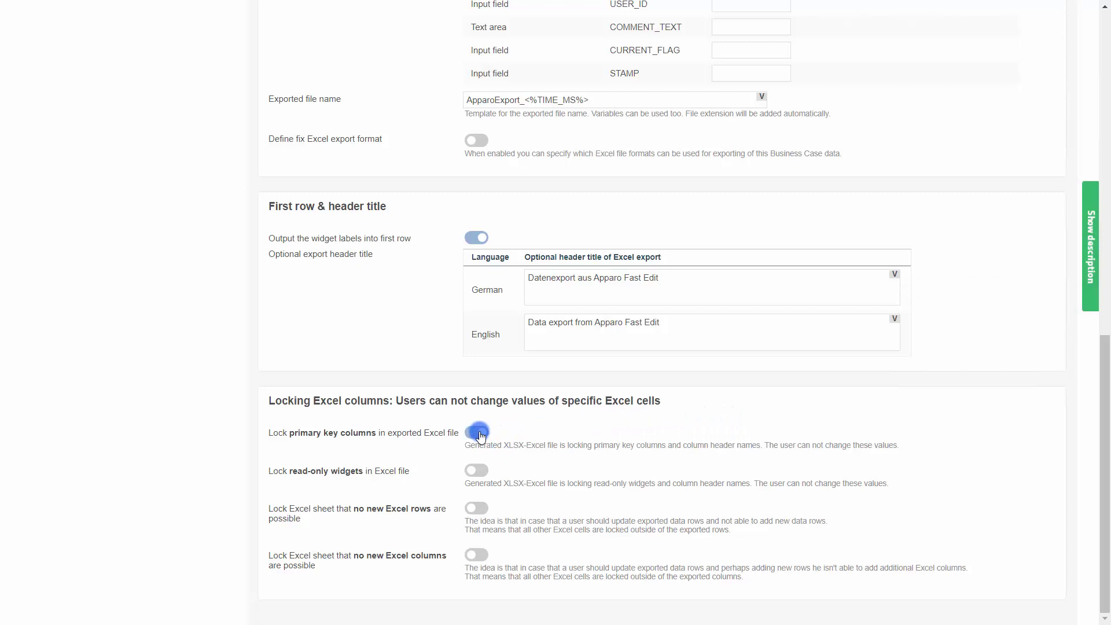
pyautogui.click(476, 471)
pyautogui.click(476, 508)
pyautogui.click(477, 557)
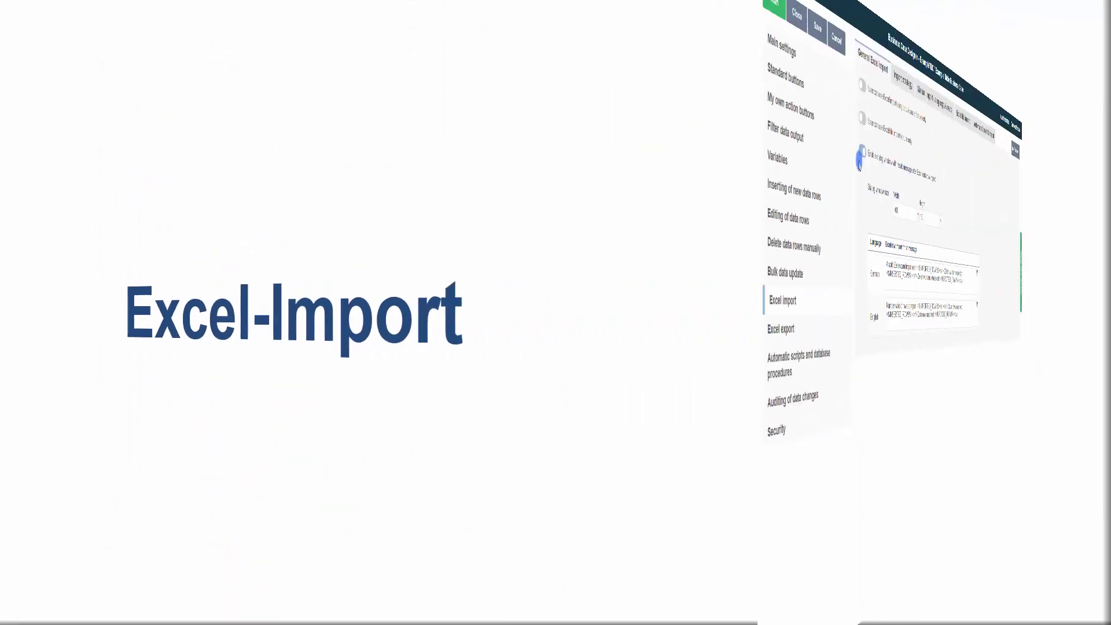
# Step: Allow Excel import using copy & paste, and set the import strategy to insert new data rows only if script variable returns true
pyautogui.click(274, 80)
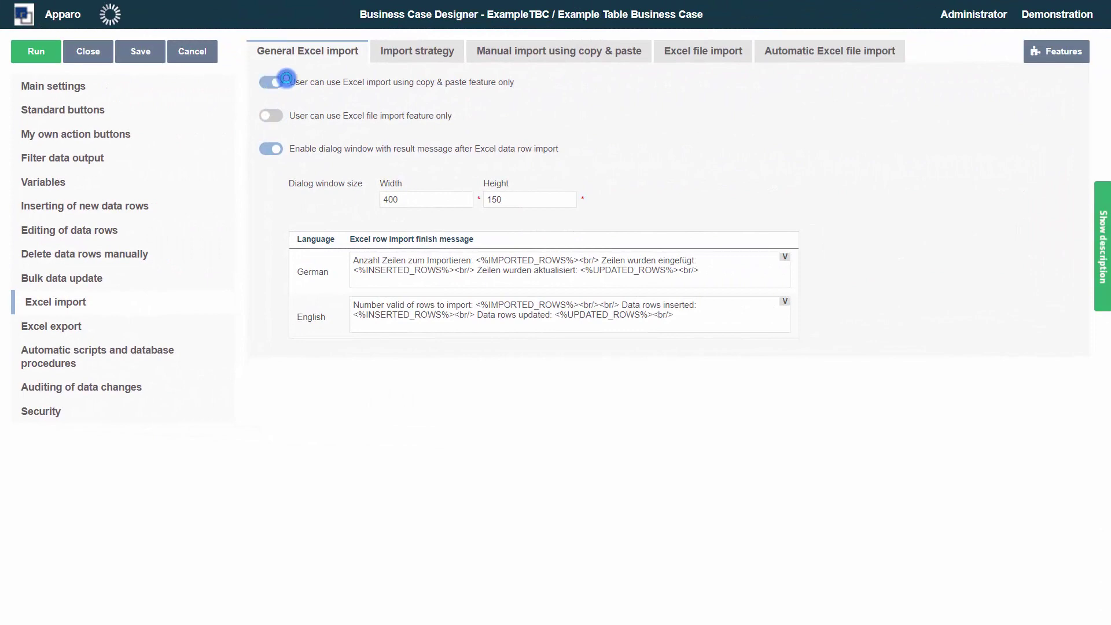
pyautogui.click(417, 51)
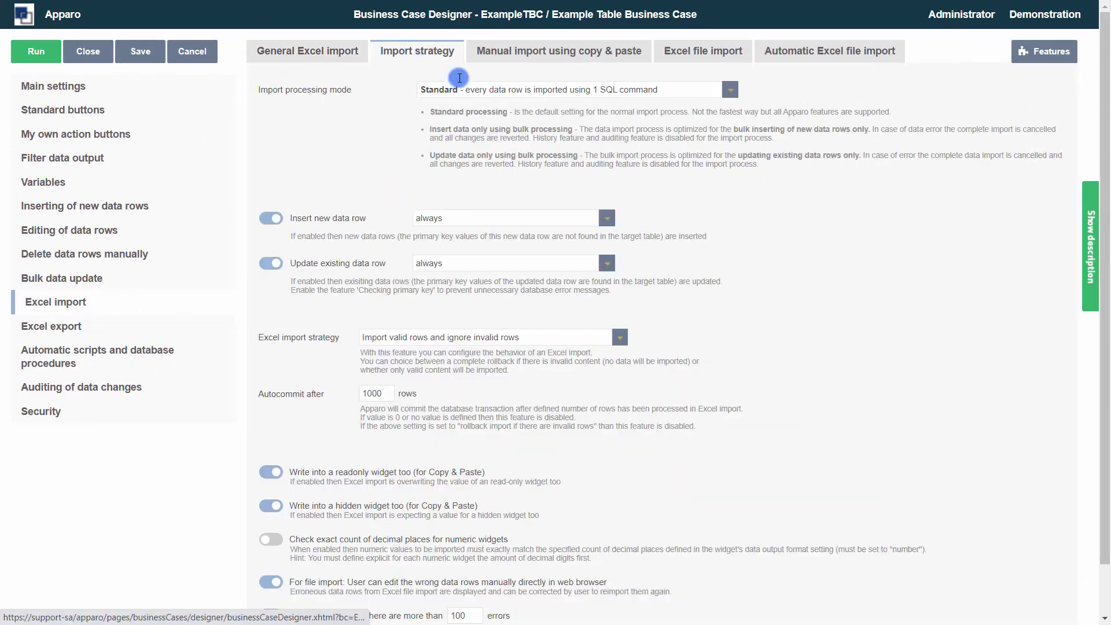
pyautogui.click(730, 90)
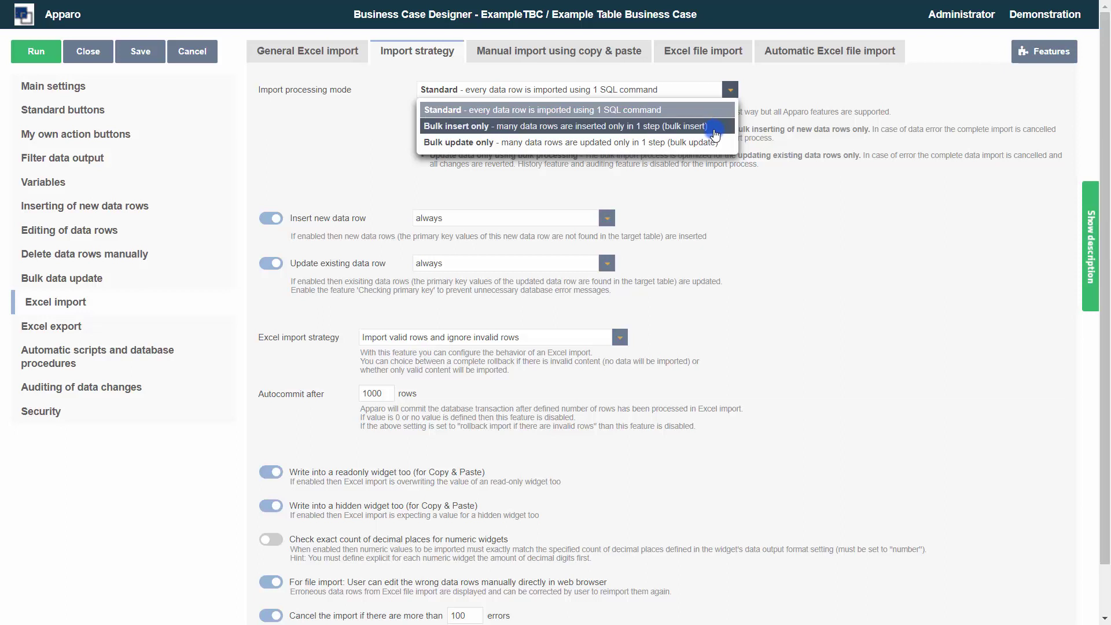
pyautogui.click(607, 217)
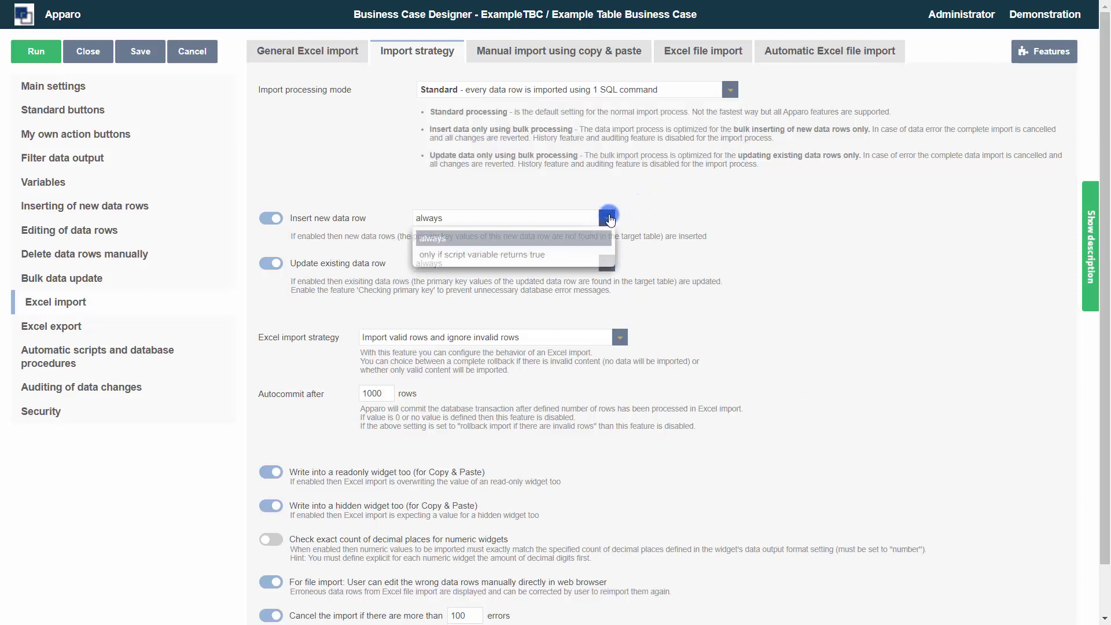
pyautogui.click(588, 255)
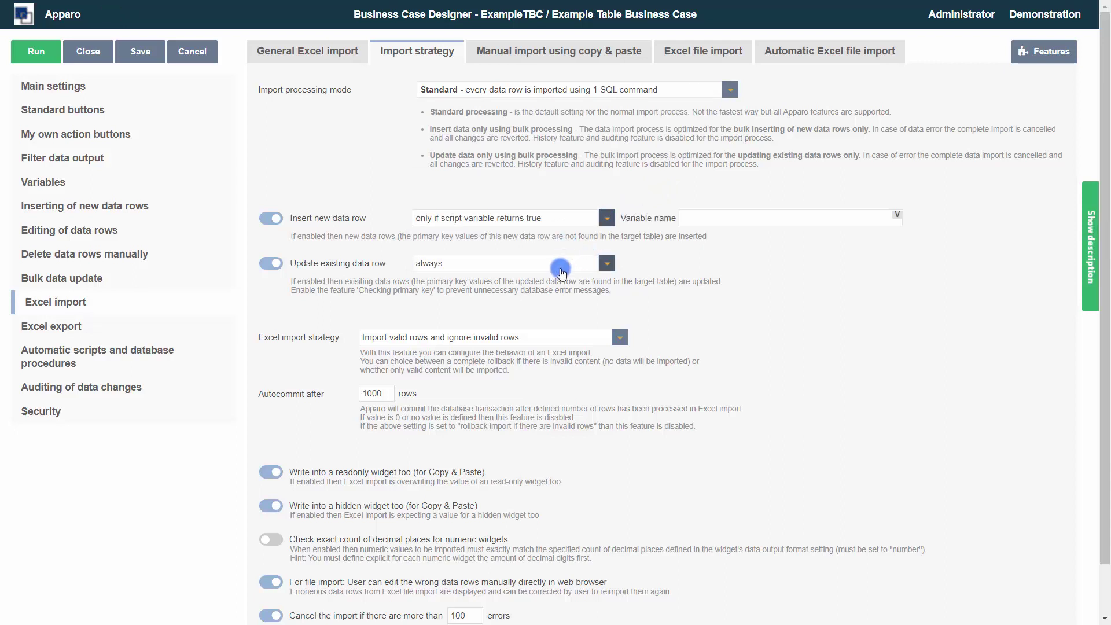
# Step: Examine the settings for manual copy & paste import, Excel file import and automatic Excel file import
pyautogui.click(582, 58)
pyautogui.click(690, 53)
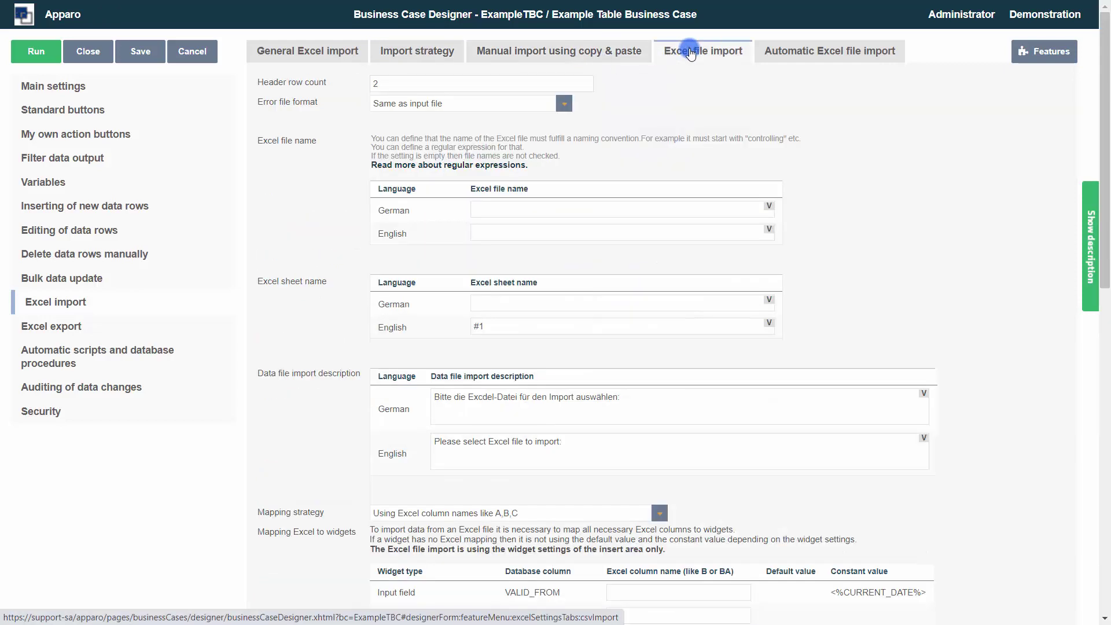
pyautogui.click(713, 210)
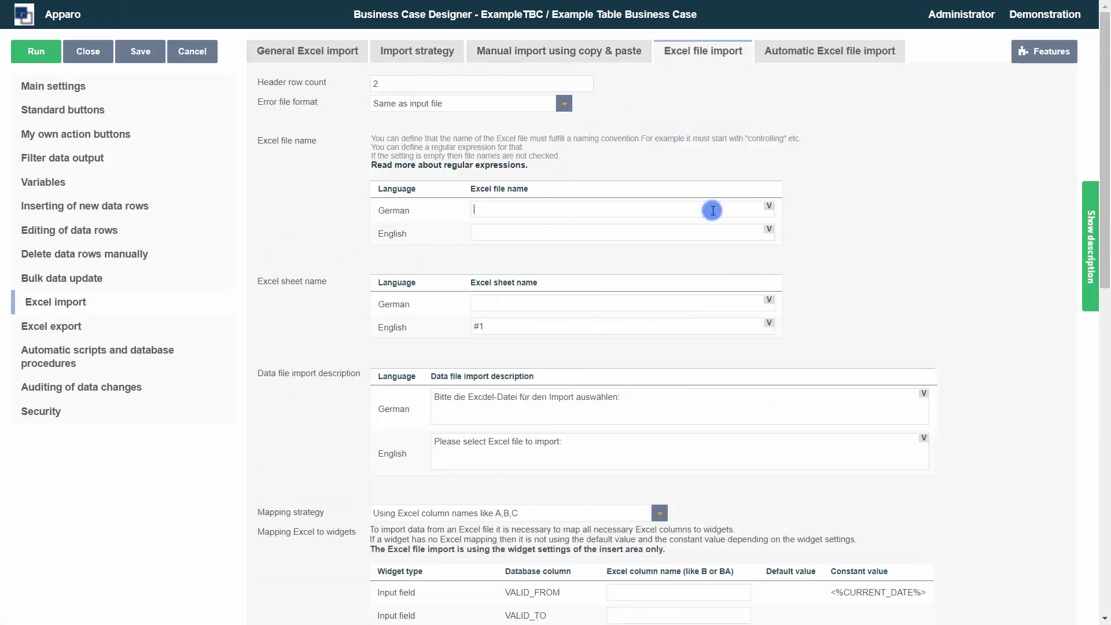
pyautogui.click(817, 55)
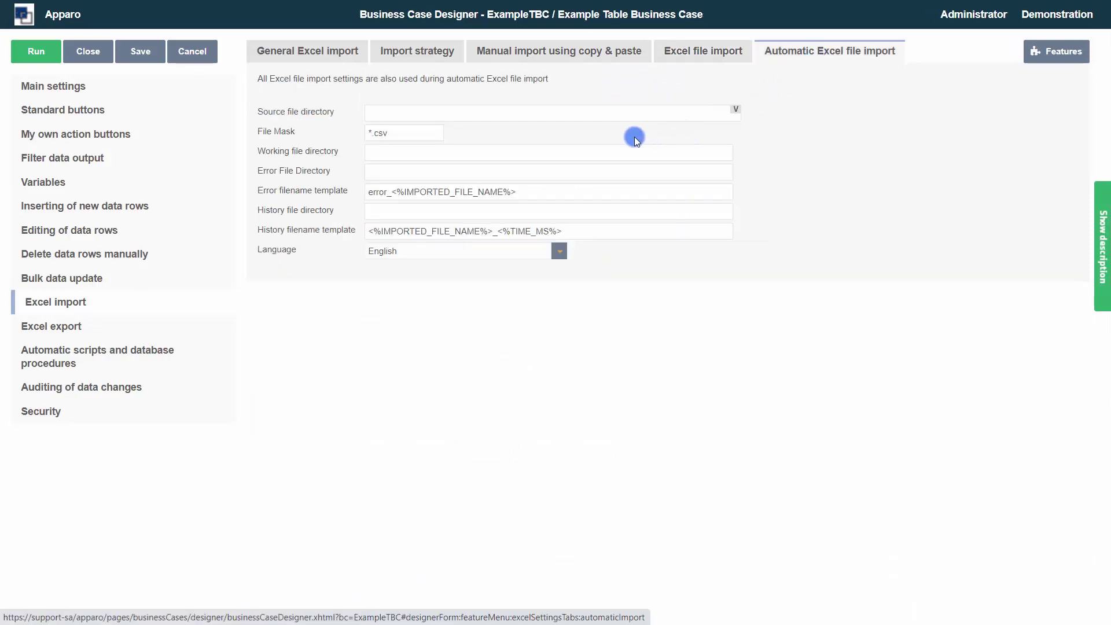
pyautogui.click(735, 109)
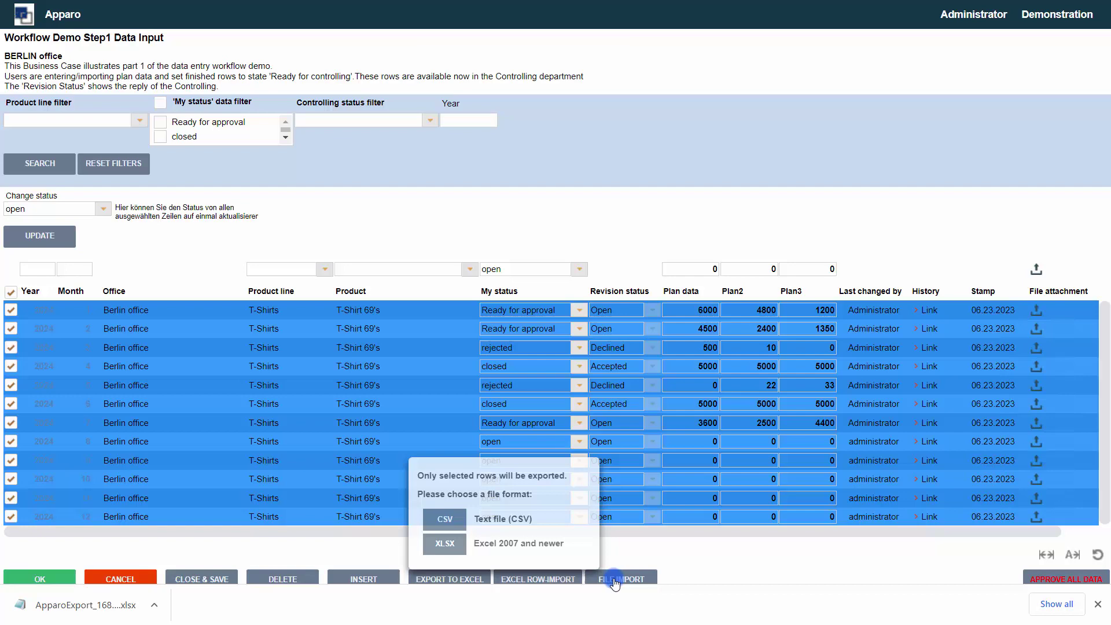
# Step: Import the Excel file Demo-Import.xlsx from the Downloads\Demo folder into the Workflow Demo Step1 Data Input
pyautogui.click(616, 579)
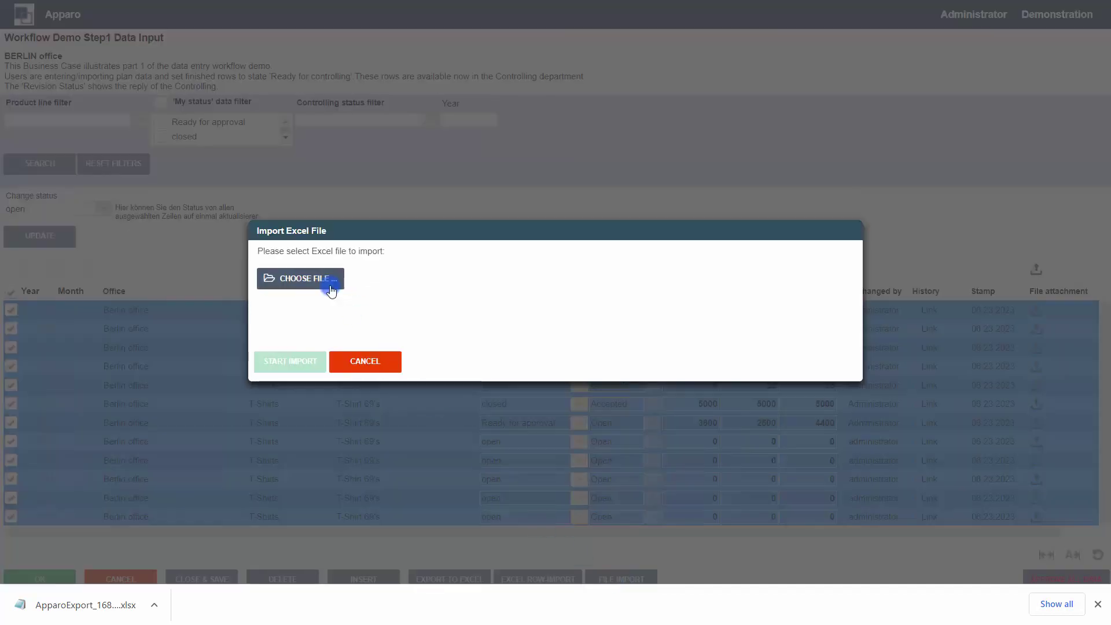
pyautogui.click(331, 286)
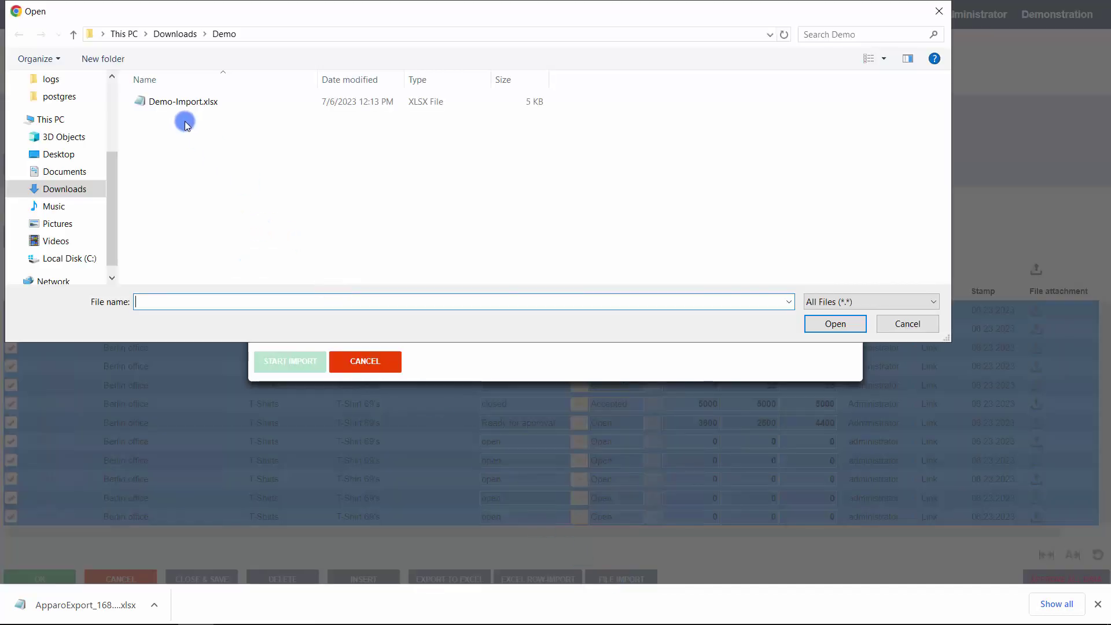
pyautogui.click(184, 103)
pyautogui.click(836, 324)
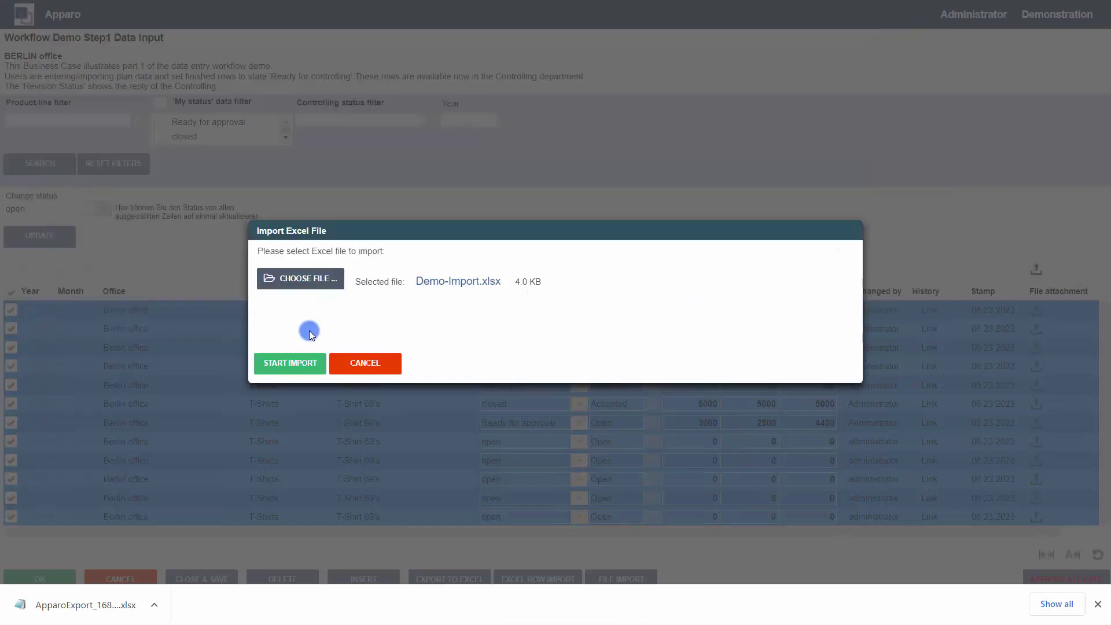
pyautogui.click(279, 359)
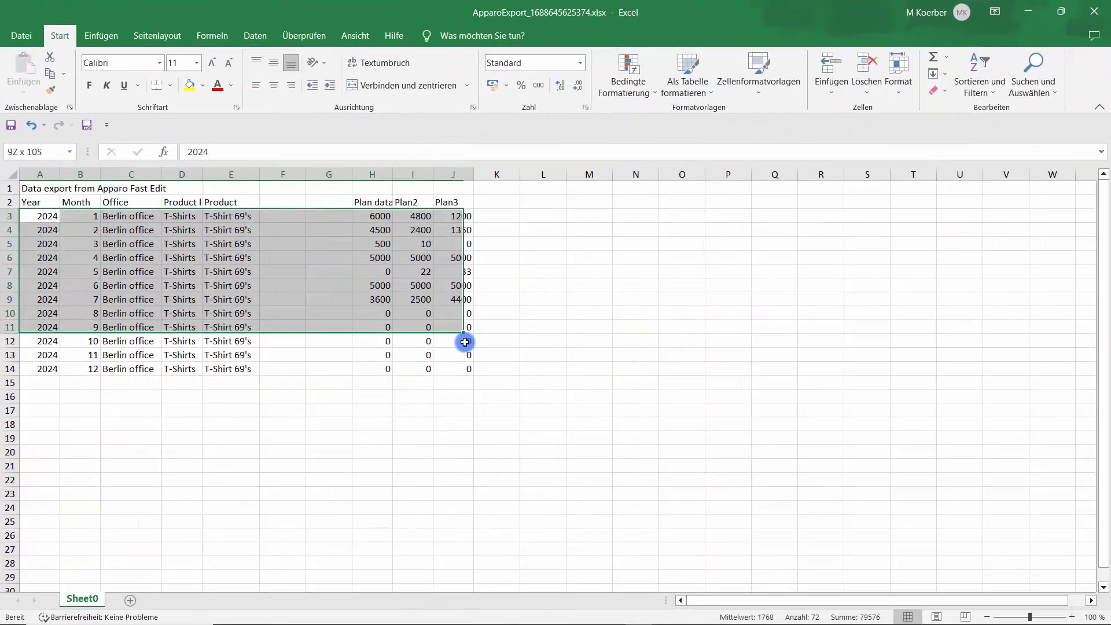
# Step: Select the data rows of the exported workbook in Excel, then paste and import them through Apparo's Excel row import
pyautogui.moveTo(474, 342); pyautogui.dragTo(468, 370)
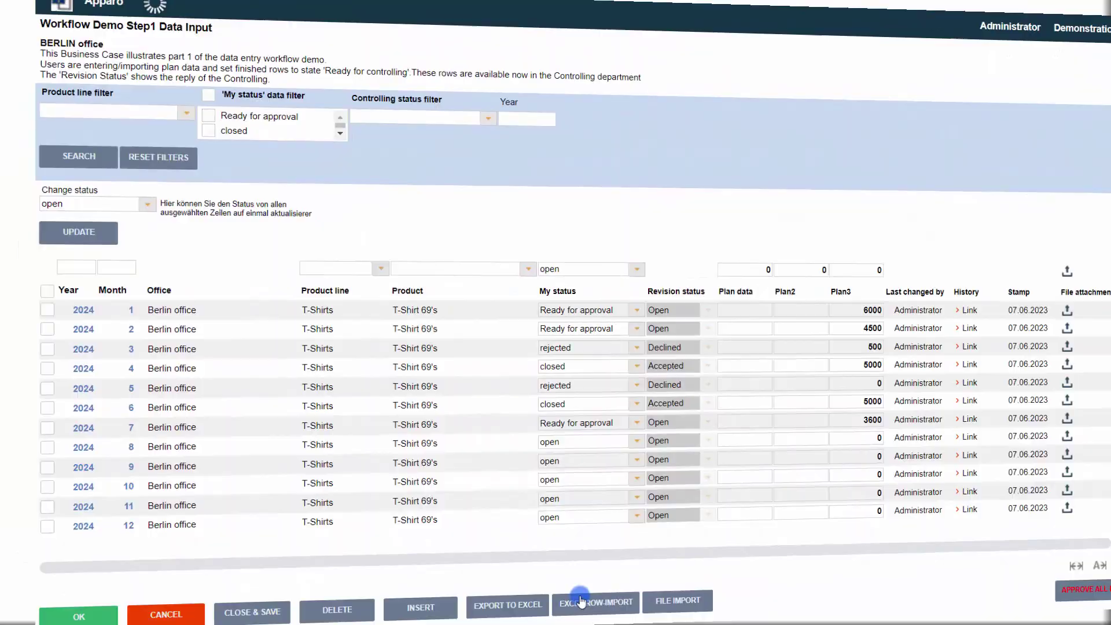
pyautogui.click(518, 599)
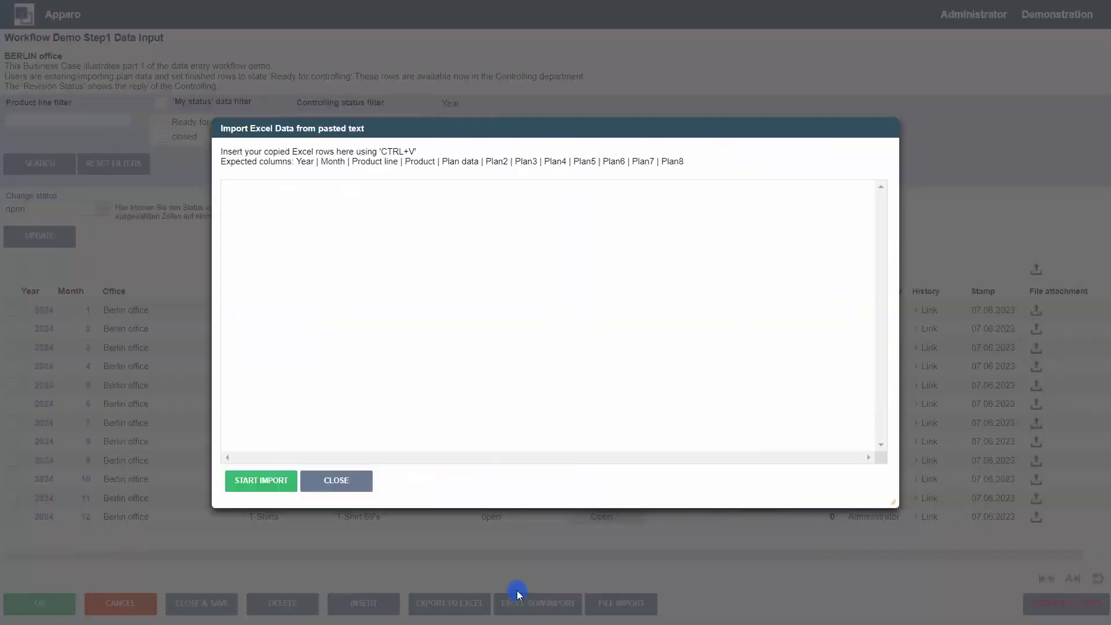
pyautogui.hotkey('ctrl', 'v')
pyautogui.click(263, 480)
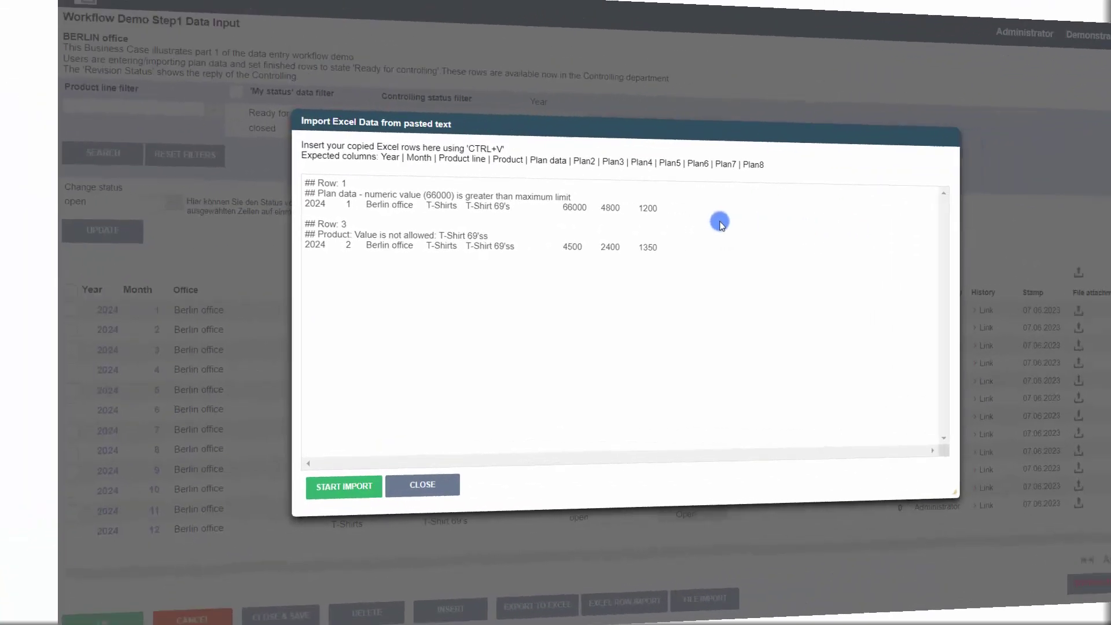
# Step: Correct the rejected rows' plan data to 6000 and product to T-Shirt 69's, and start the import again
pyautogui.moveTo(281, 198); pyautogui.dragTo(496, 199)
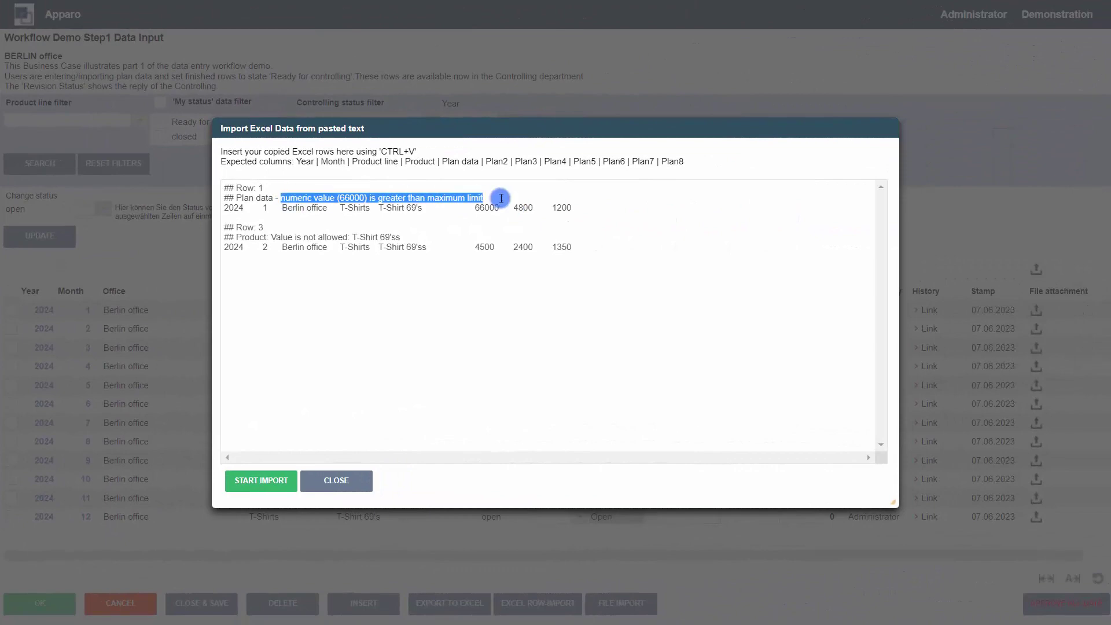
pyautogui.moveTo(269, 238); pyautogui.dragTo(422, 236)
pyautogui.click(476, 208)
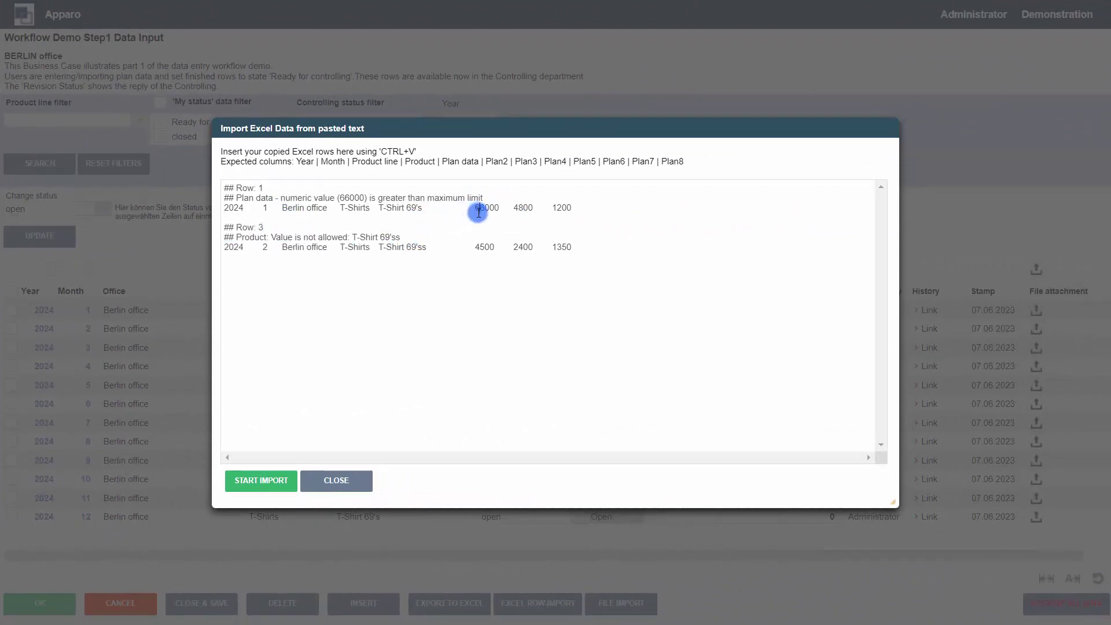
pyautogui.click(426, 247)
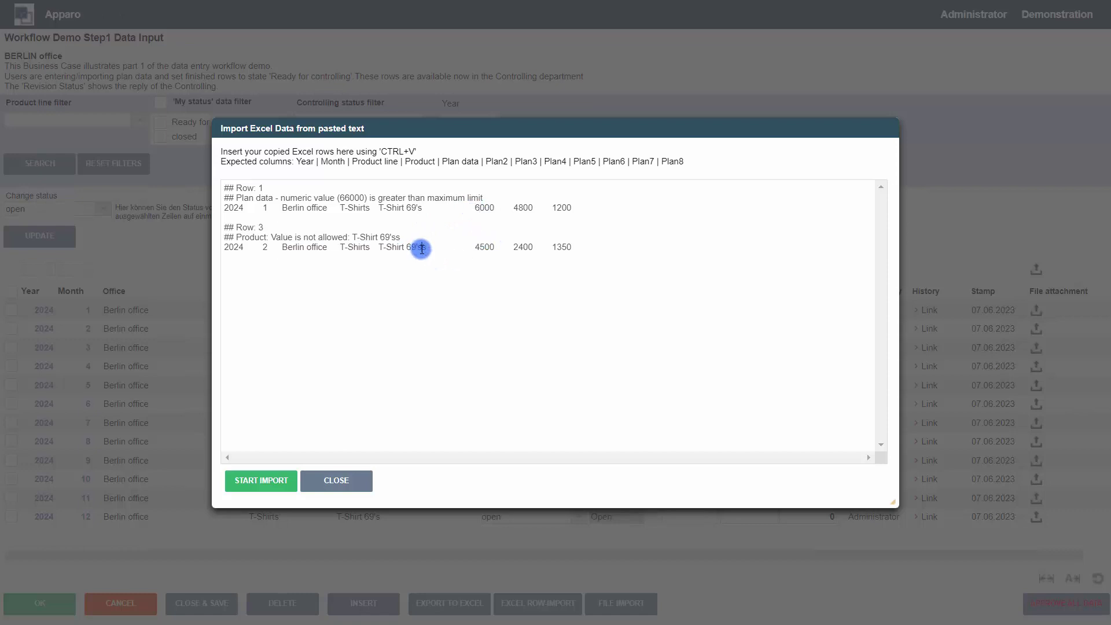
pyautogui.press('BackSpace')
pyautogui.click(261, 479)
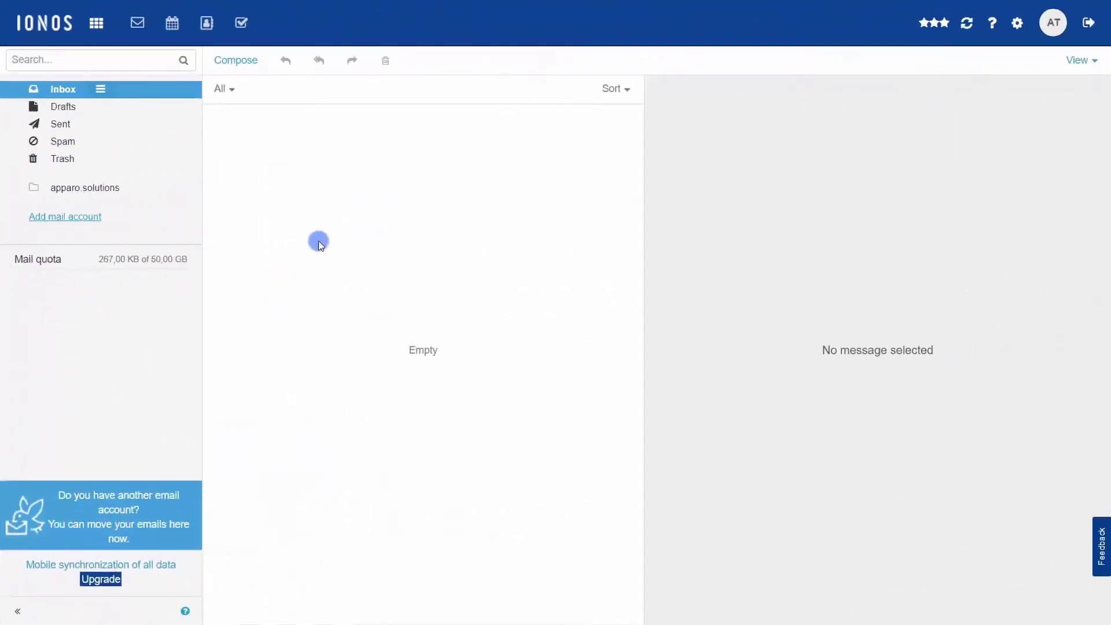
# Step: Compose an e-mail to the Apparo import mailbox, attach the Excel file and send it without a subject
pyautogui.click(247, 61)
pyautogui.hotkey('ctrl', 'v')
pyautogui.press('Return')
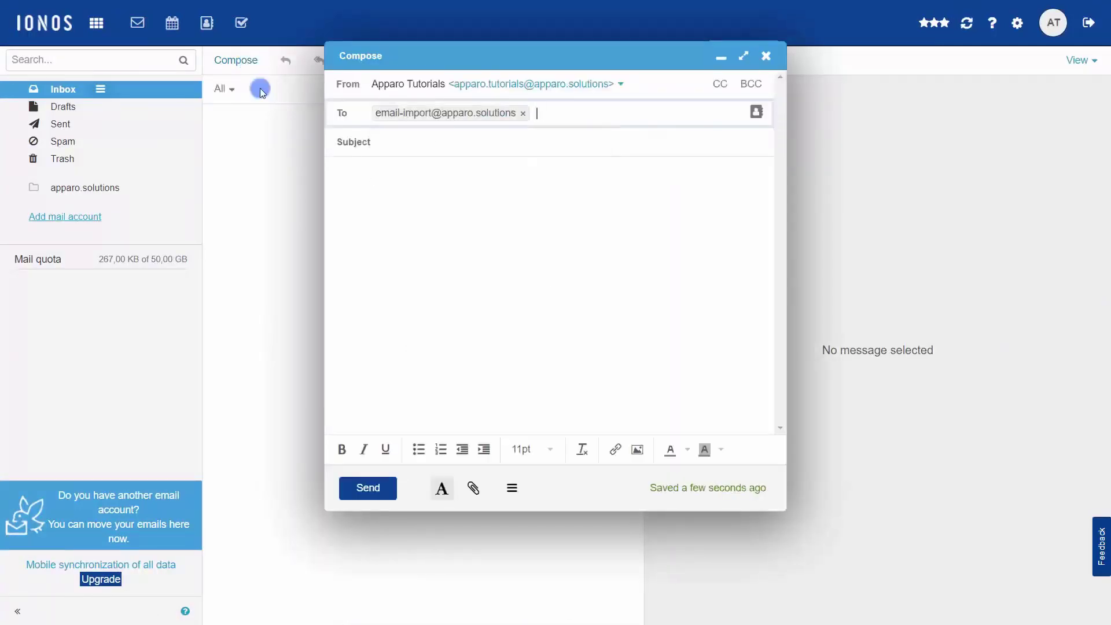
pyautogui.click(474, 488)
pyautogui.doubleClick(234, 107)
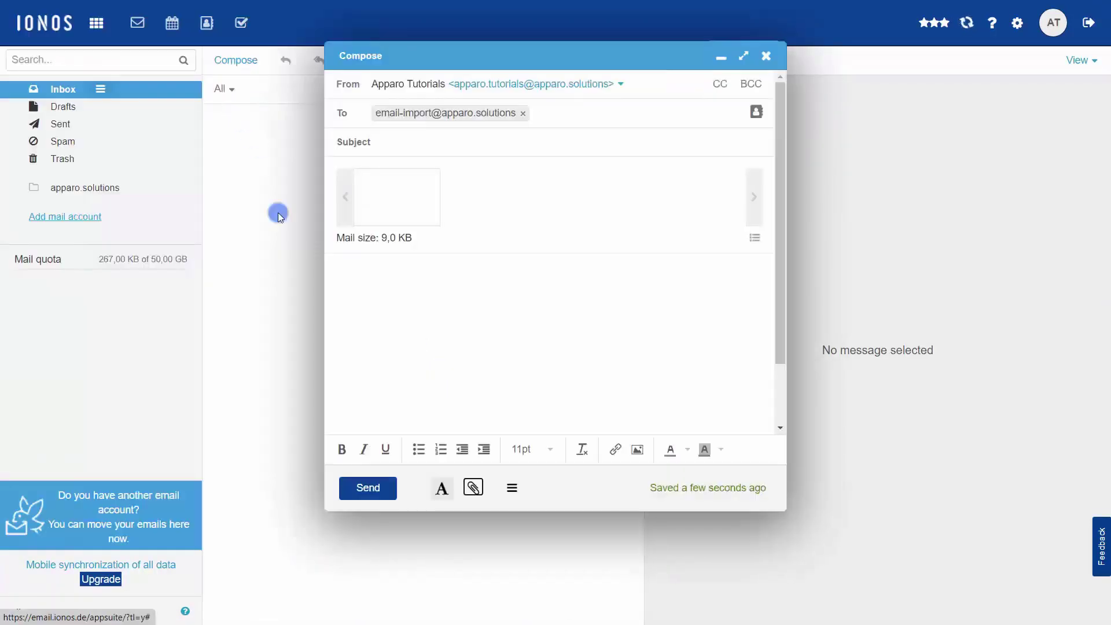
pyautogui.click(352, 489)
pyautogui.click(698, 354)
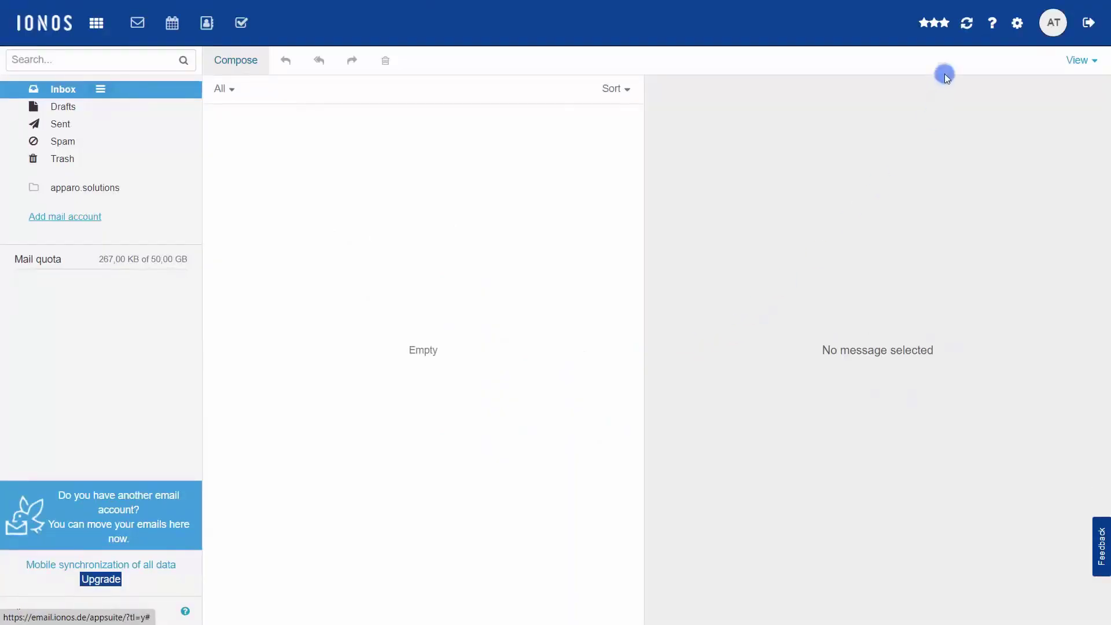
pyautogui.click(967, 24)
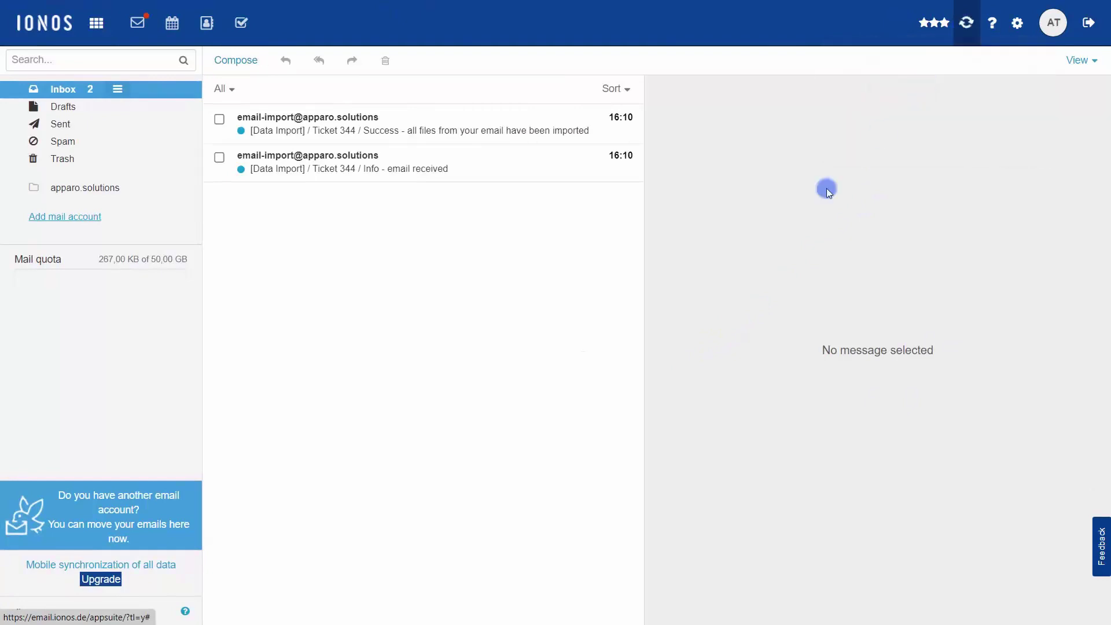
pyautogui.click(503, 165)
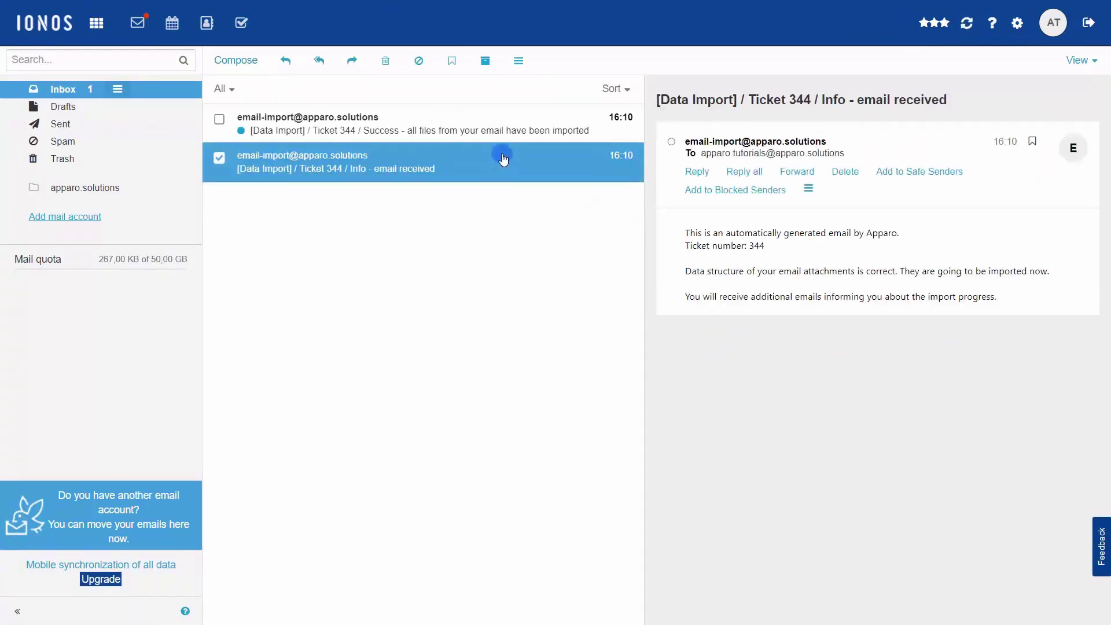
pyautogui.click(509, 128)
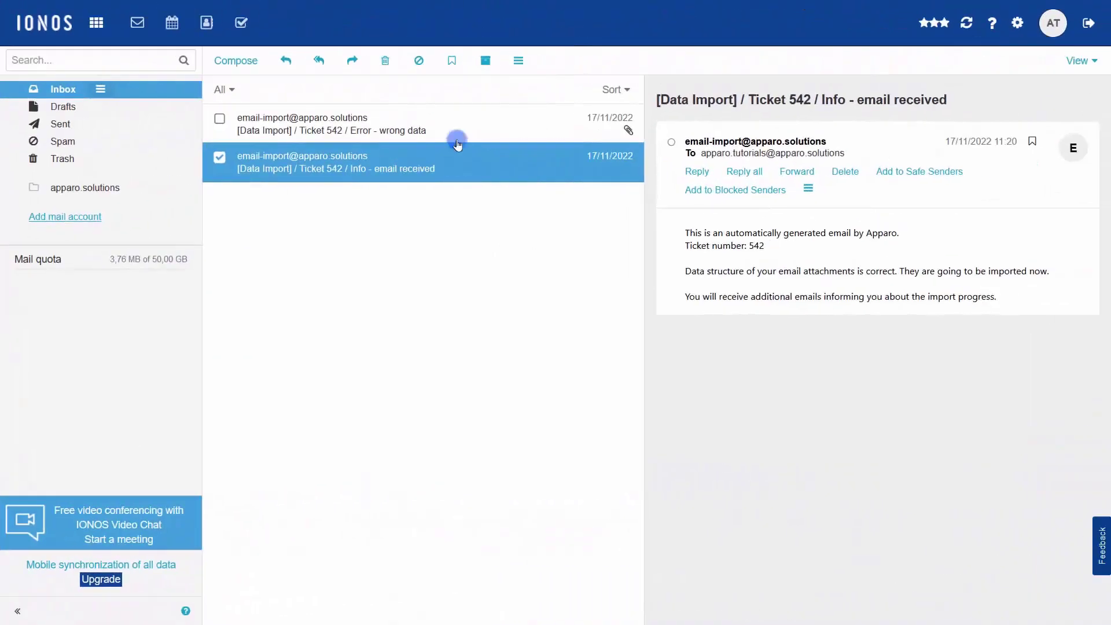
# Step: Read the "Error - wrong data" notification, highlight the mention of data errors and download the attached error list
pyautogui.click(458, 120)
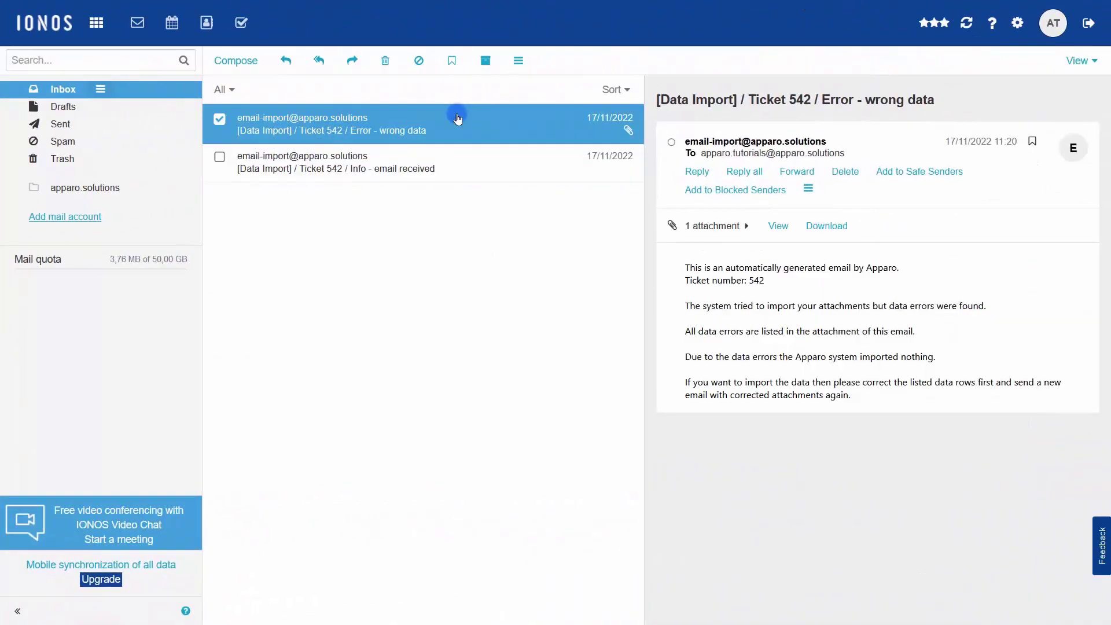
pyautogui.click(676, 302)
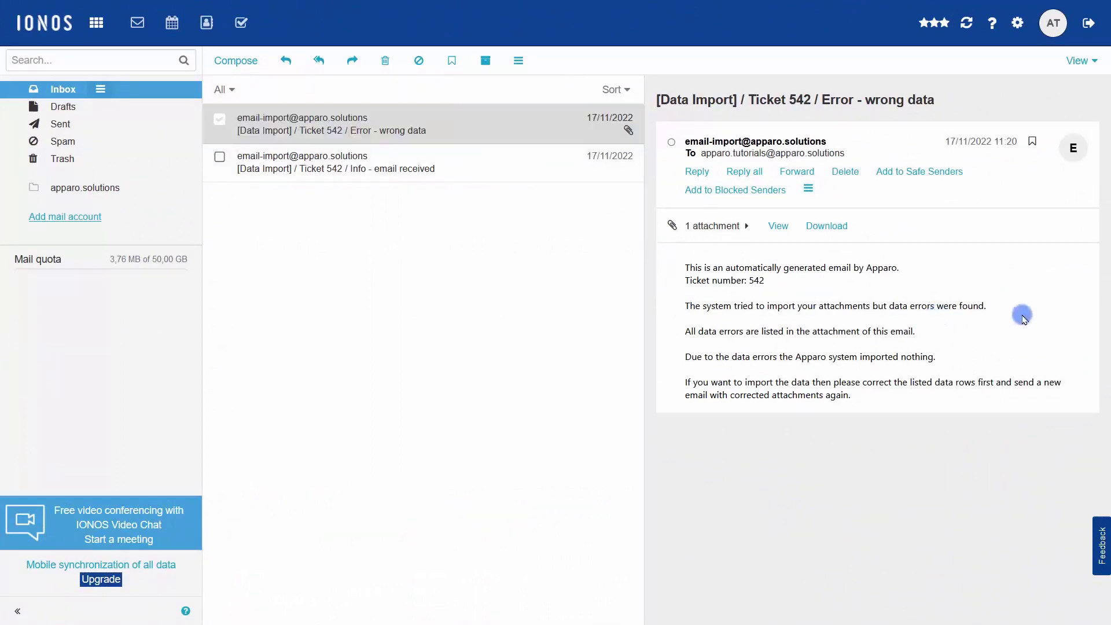
pyautogui.moveTo(987, 306); pyautogui.dragTo(886, 307)
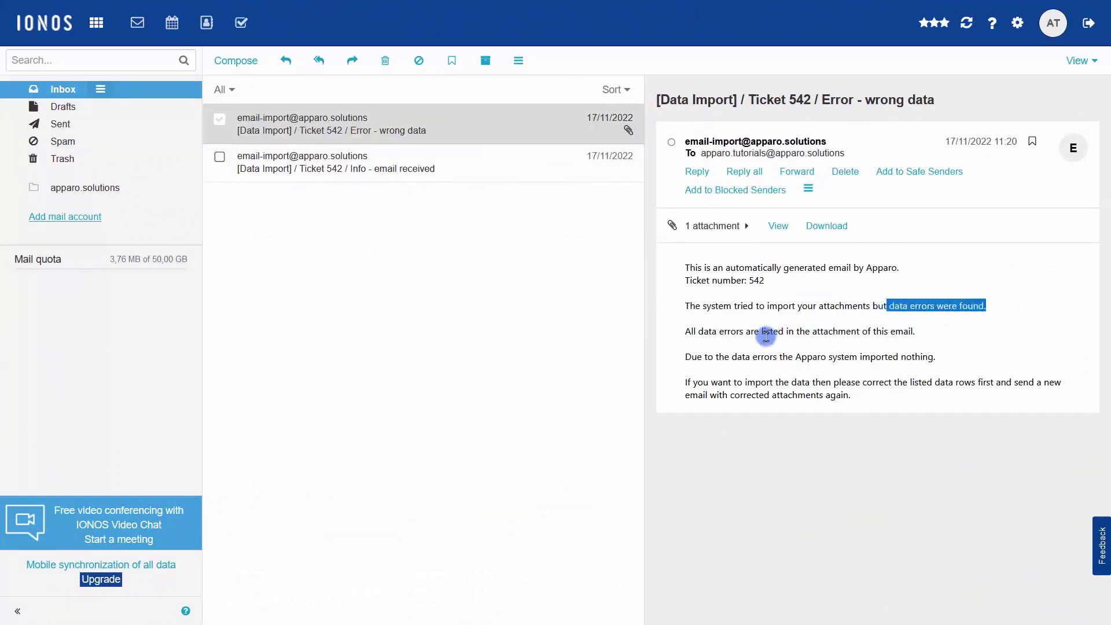
pyautogui.click(833, 231)
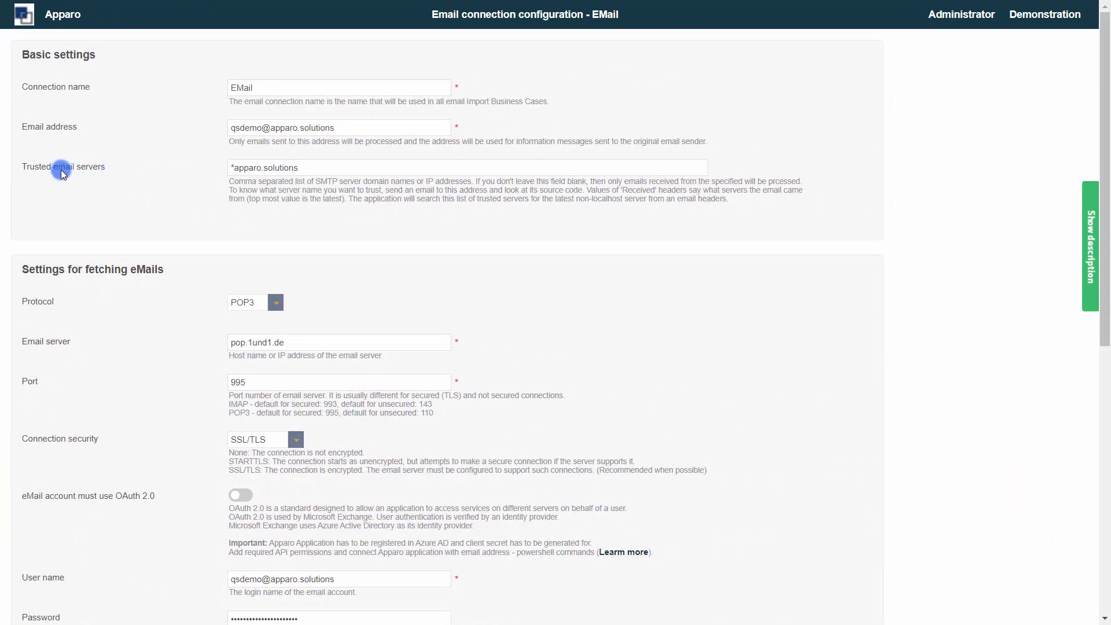
# Step: Examine the e-mail connection's trusted servers and the import group's allowed senders, security keywords and e-mail confirmation settings
pyautogui.moveTo(21, 167); pyautogui.dragTo(120, 171)
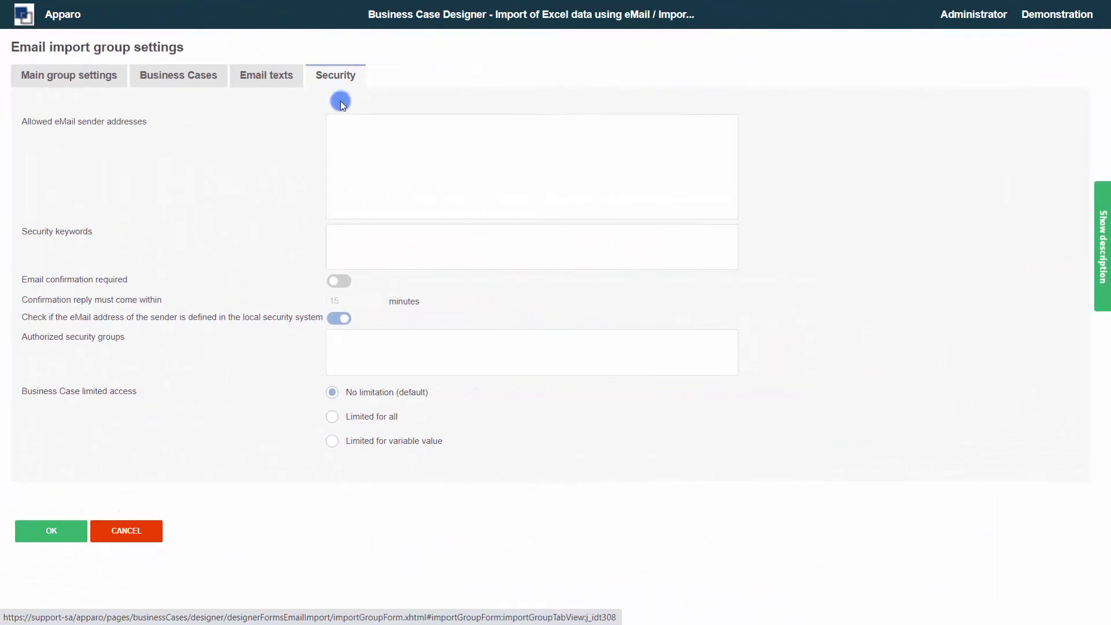
pyautogui.click(356, 133)
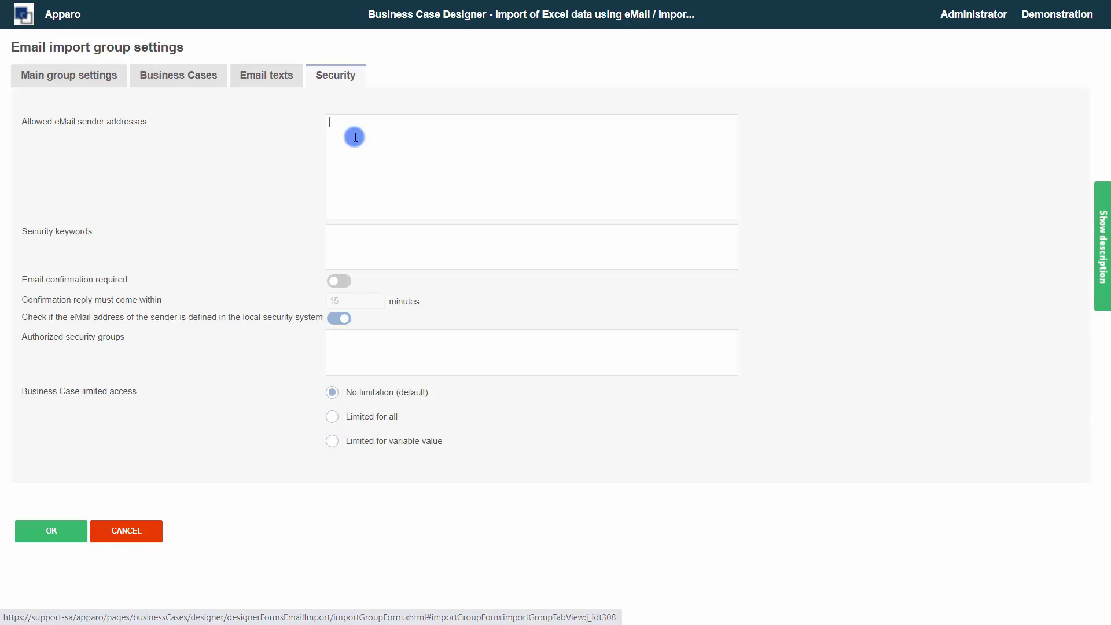
pyautogui.click(350, 239)
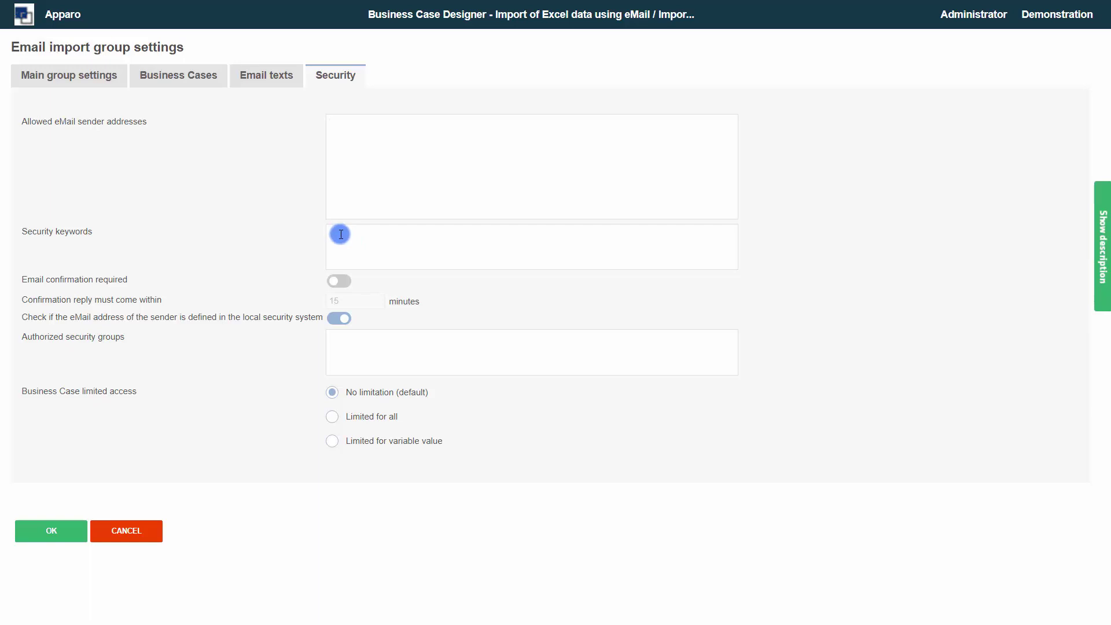
pyautogui.click(340, 289)
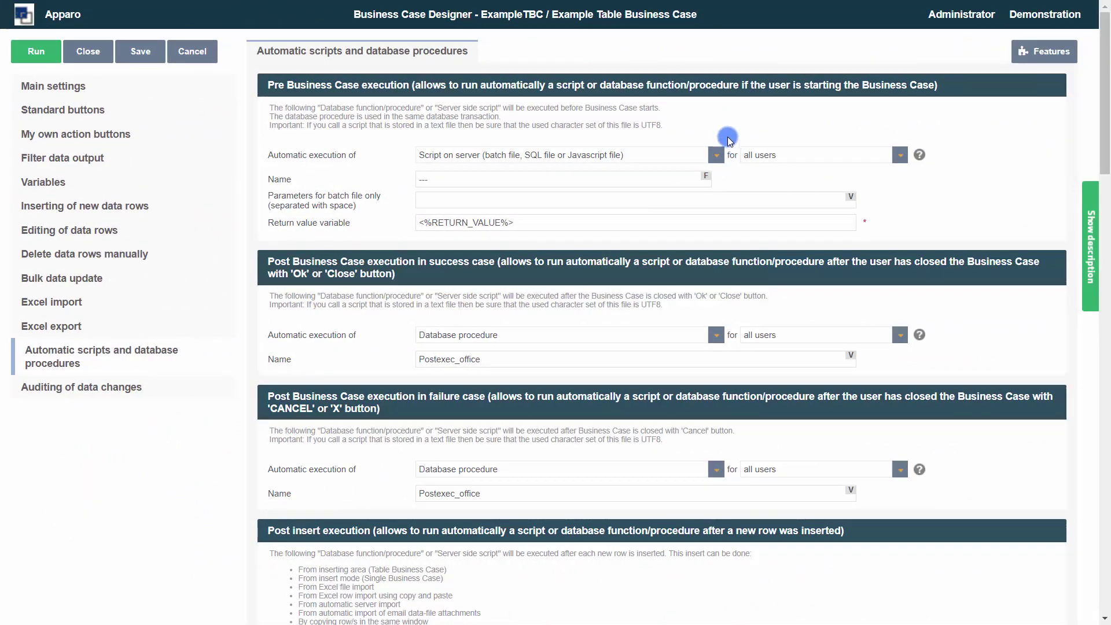
# Step: Examine the automatic script and database procedure settings, including the execution types available after a row is inserted
pyautogui.scroll(-5, 734, 133)
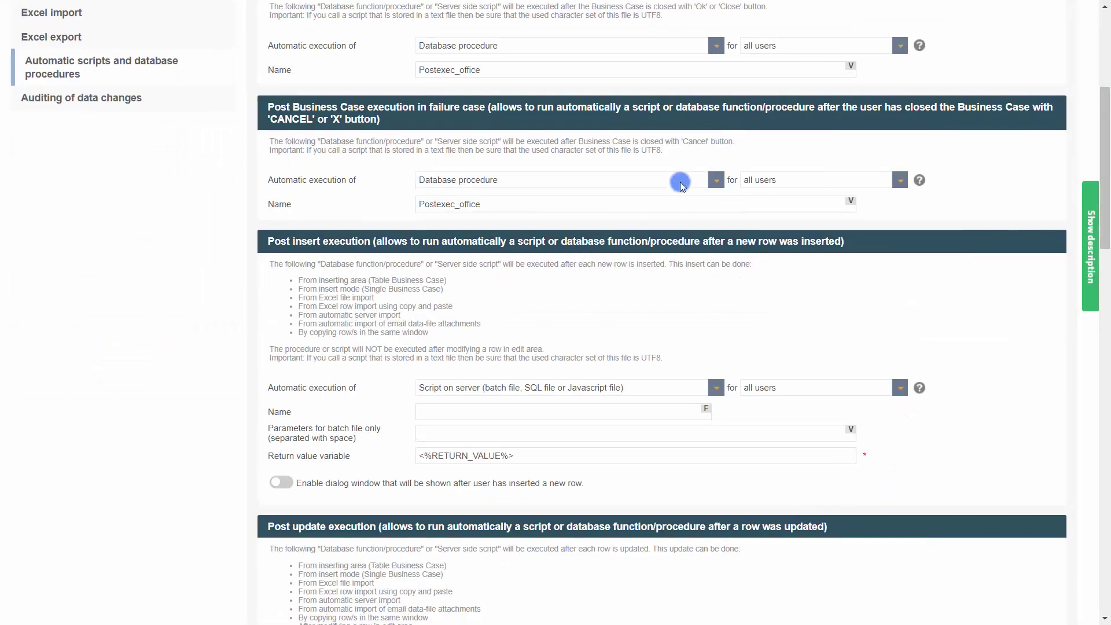
pyautogui.click(715, 389)
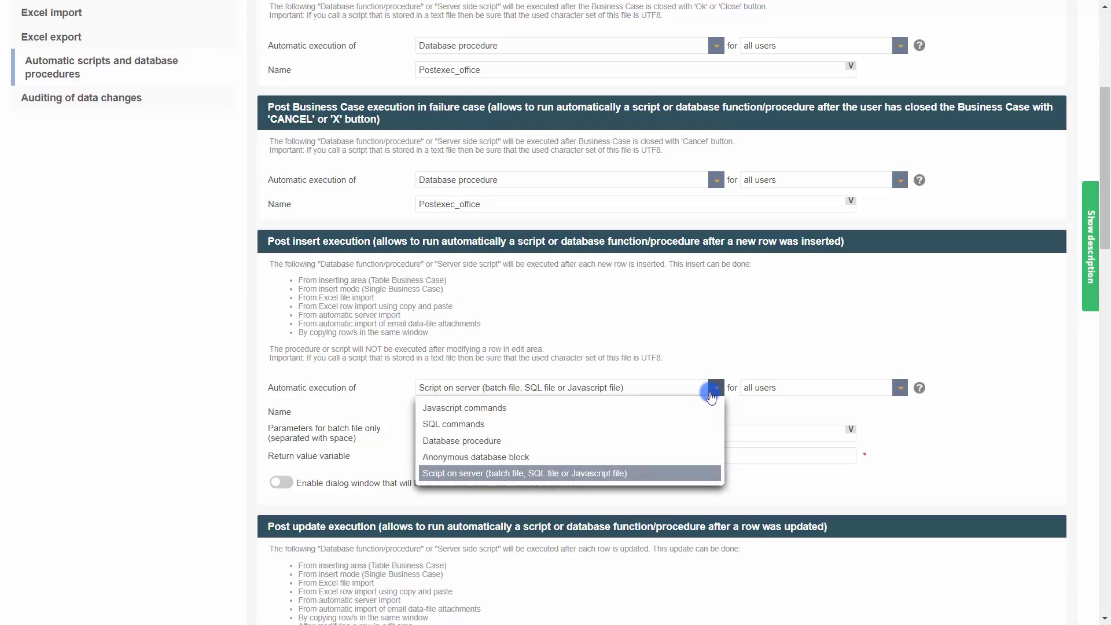
pyautogui.scroll(-7, 711, 394)
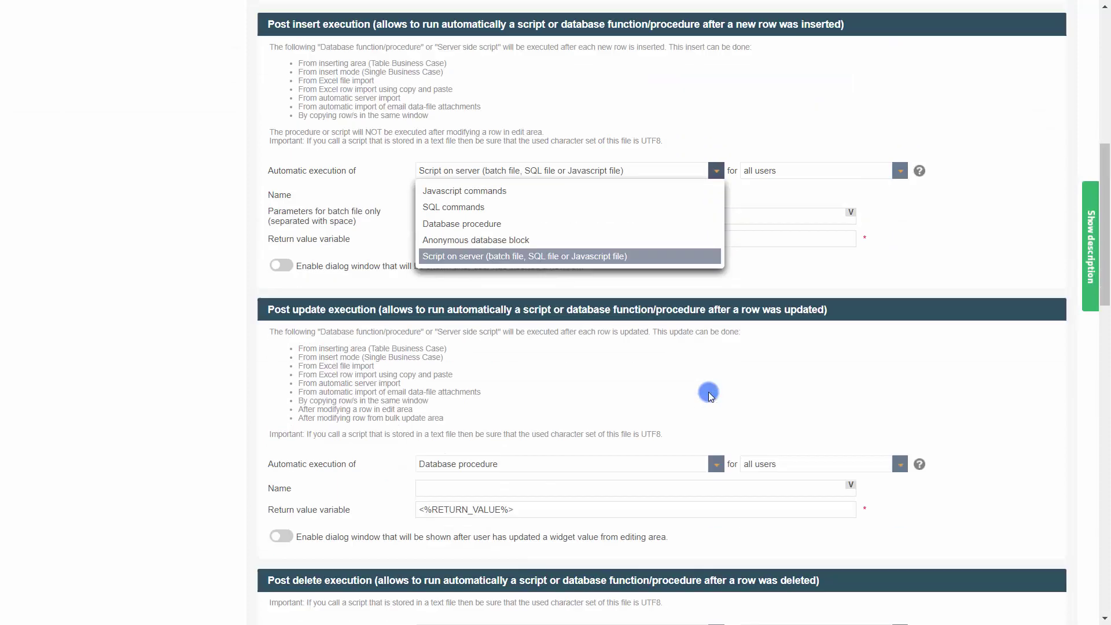
pyautogui.scroll(-6, 700, 381)
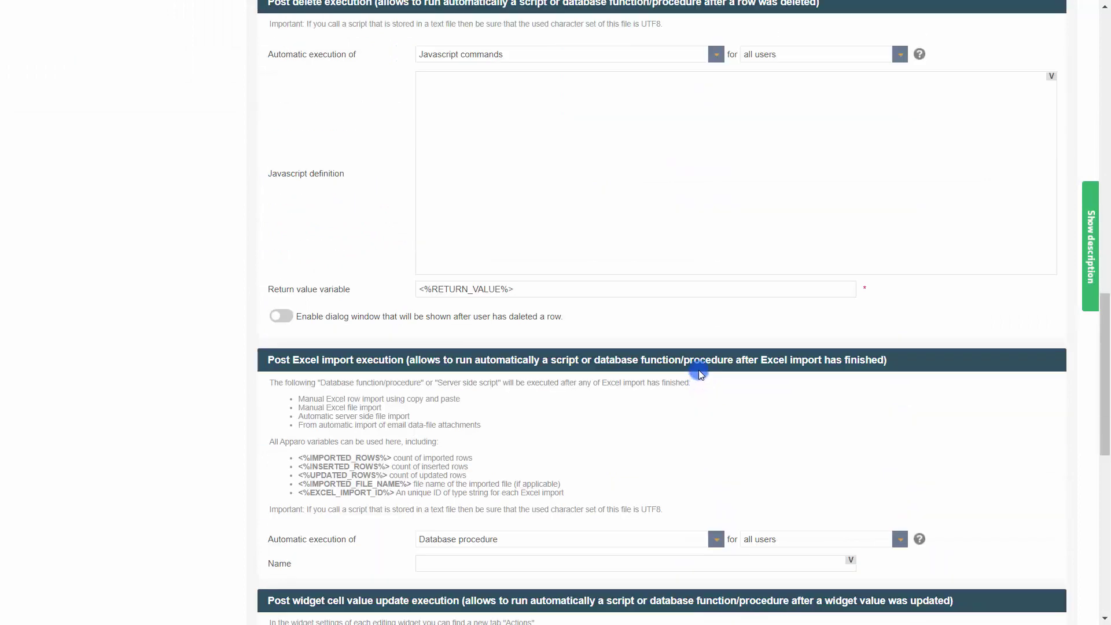
pyautogui.scroll(-10, 700, 374)
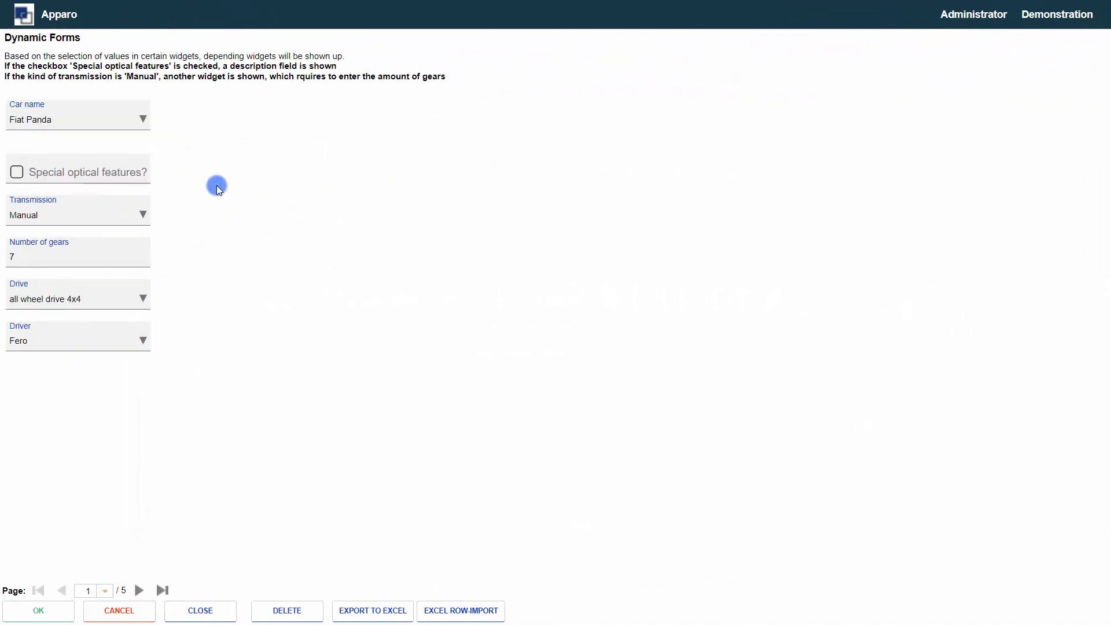
# Step: Enable the special optical features option for the Fiat Panda in the Dynamic Forms example
pyautogui.click(17, 173)
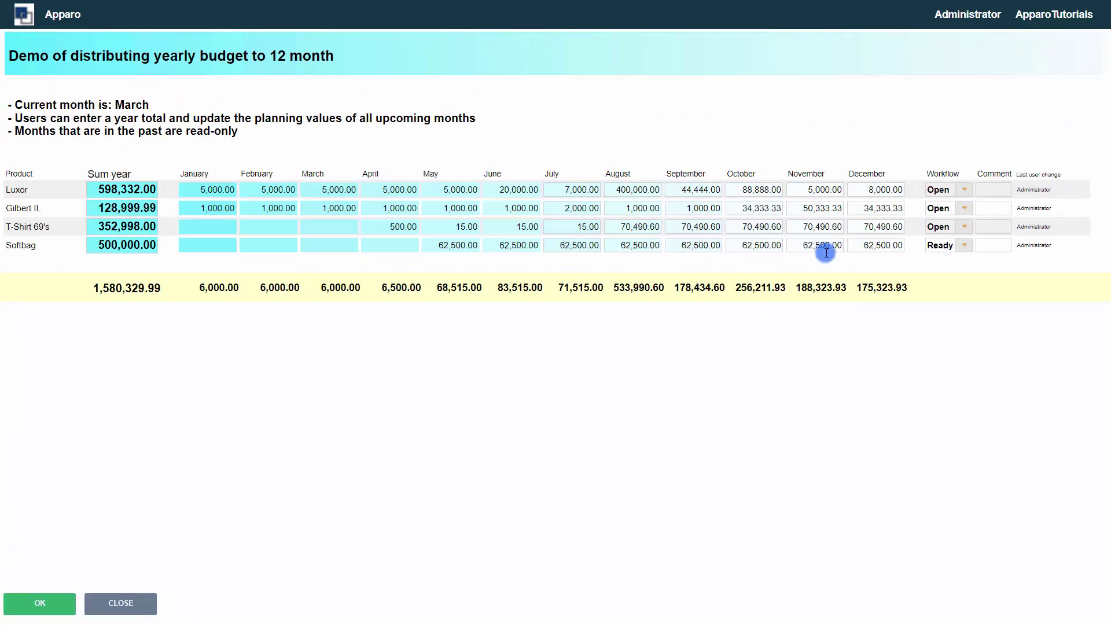
# Step: Set Softbag's November plan value to 1, and distribute a yearly sum of 3000 across its open months
pyautogui.click(804, 246)
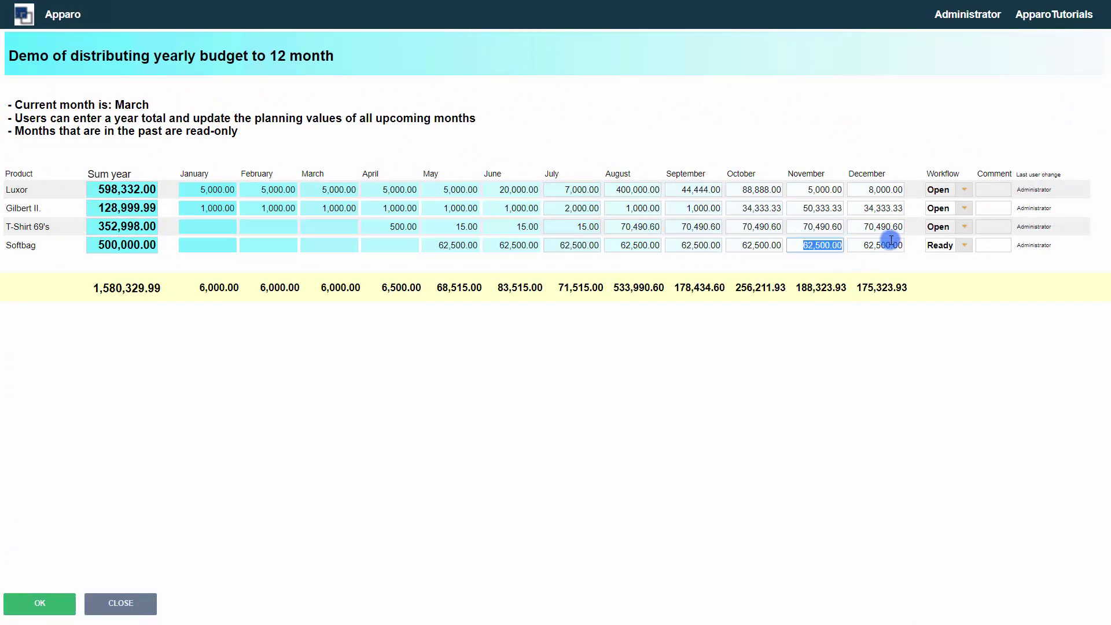
pyautogui.write('1')
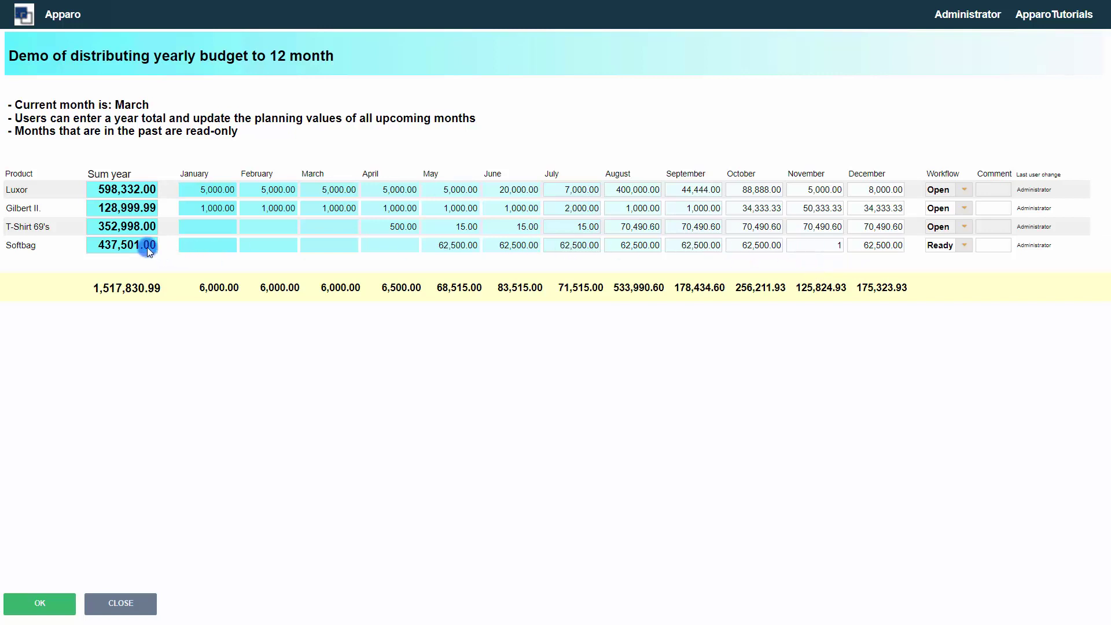
pyautogui.click(107, 239)
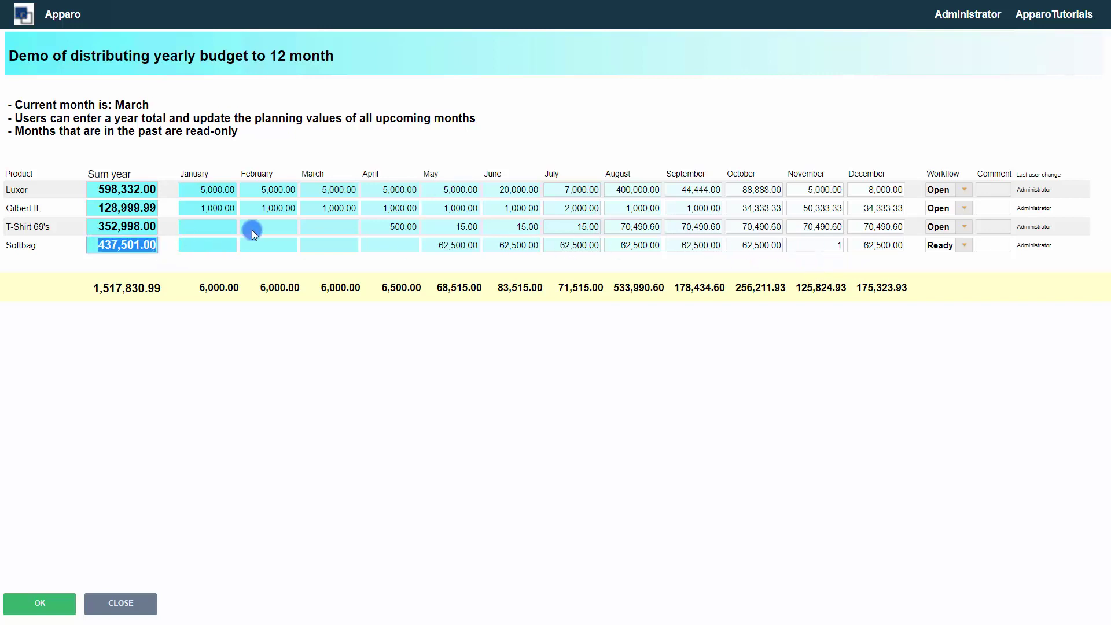
pyautogui.write('3000')
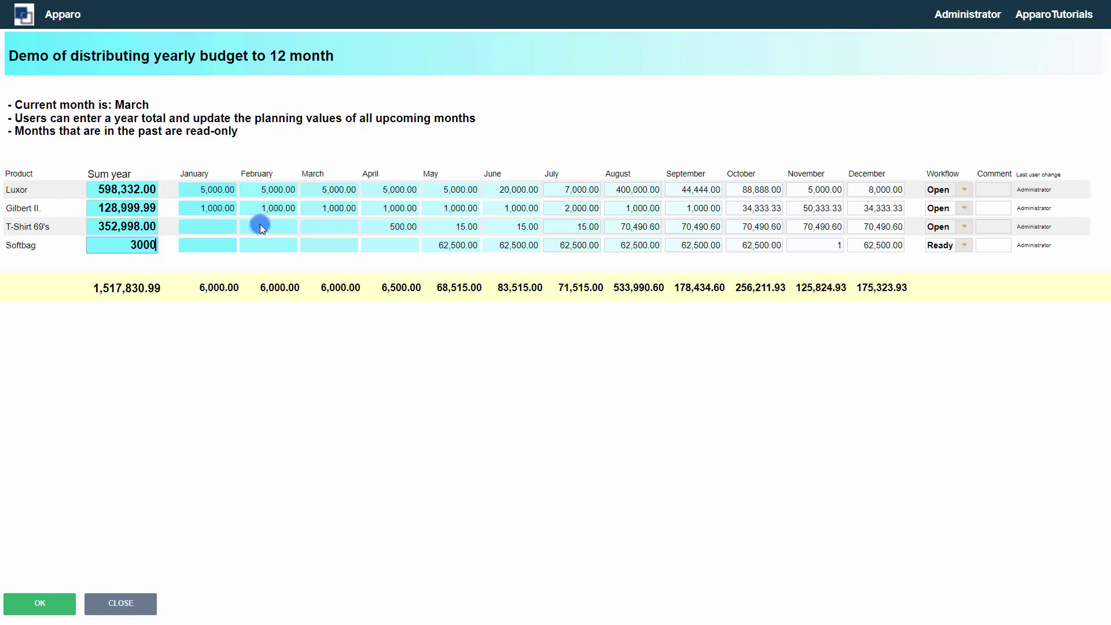
pyautogui.click(259, 255)
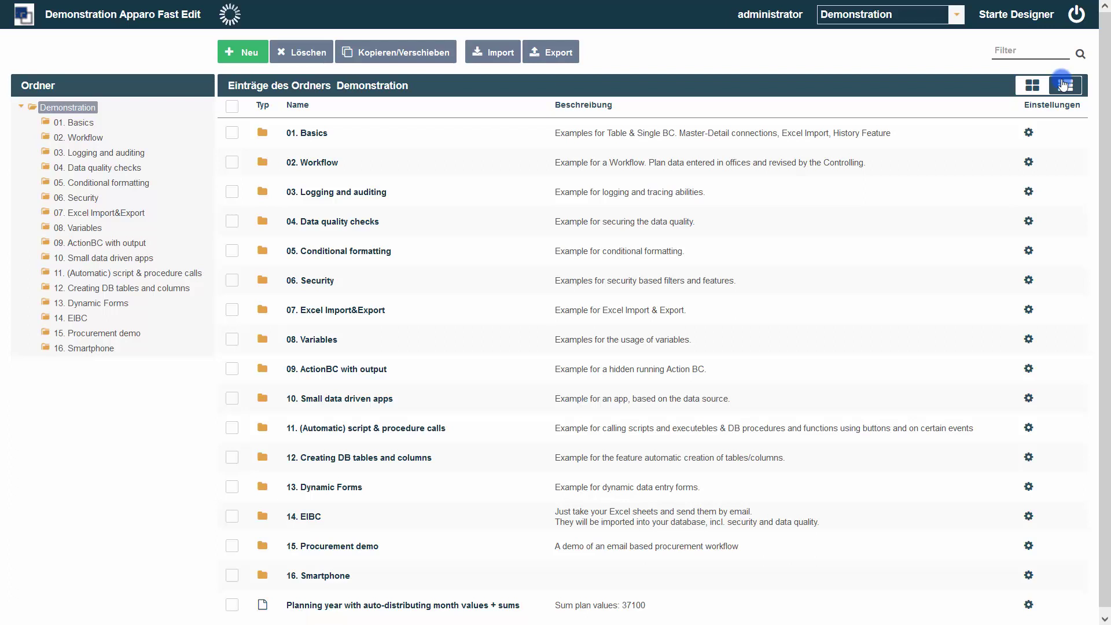
# Step: Change the view mode of the Demonstration folder's entries in the Apparo portal
pyautogui.click(1048, 86)
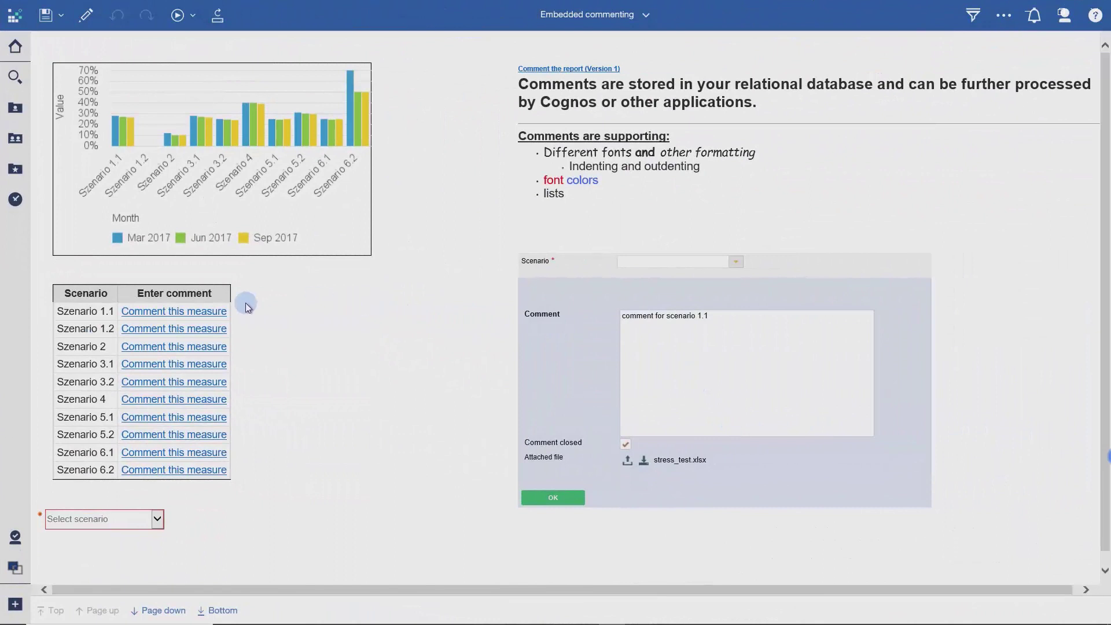
# Step: Add the line "test" to the Scenario 1.1 comment in the Cognos report and save it
pyautogui.click(198, 315)
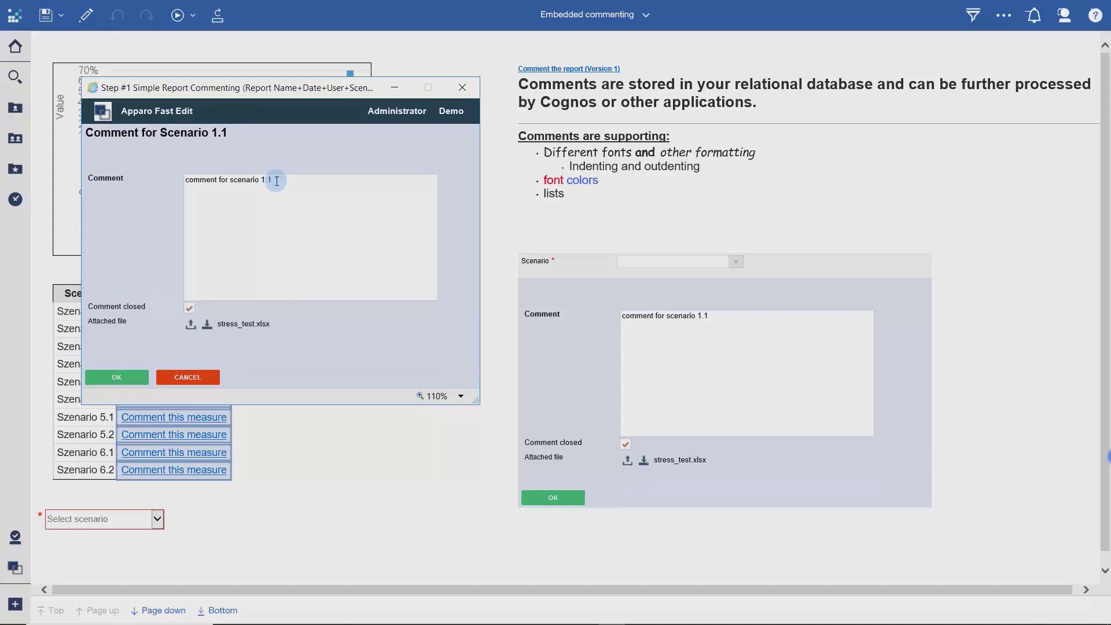
pyautogui.press('Return')
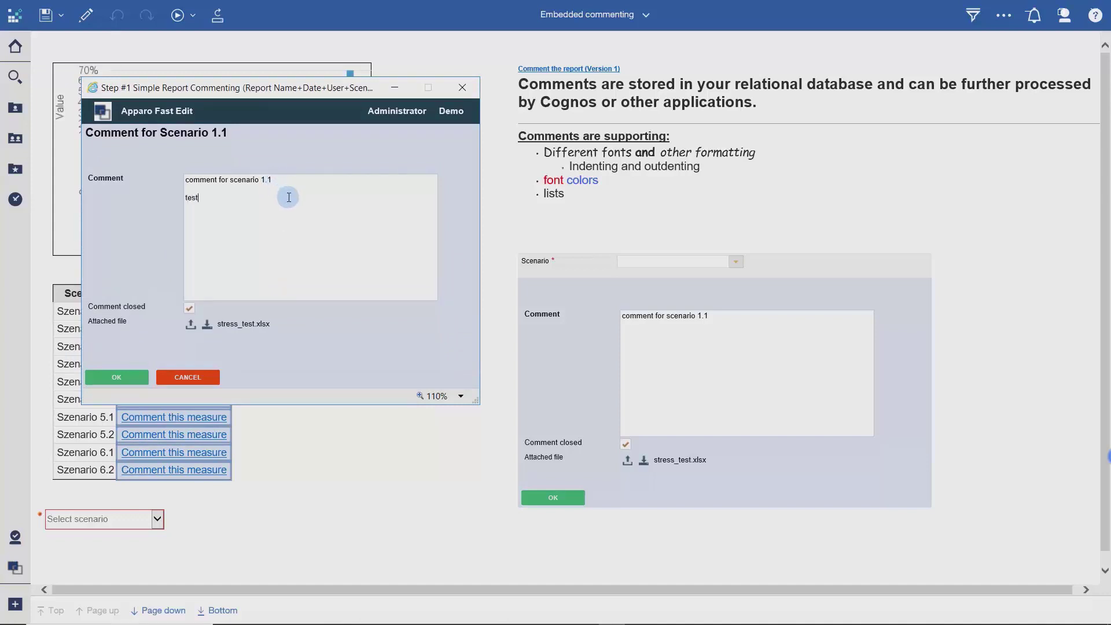
pyautogui.click(130, 380)
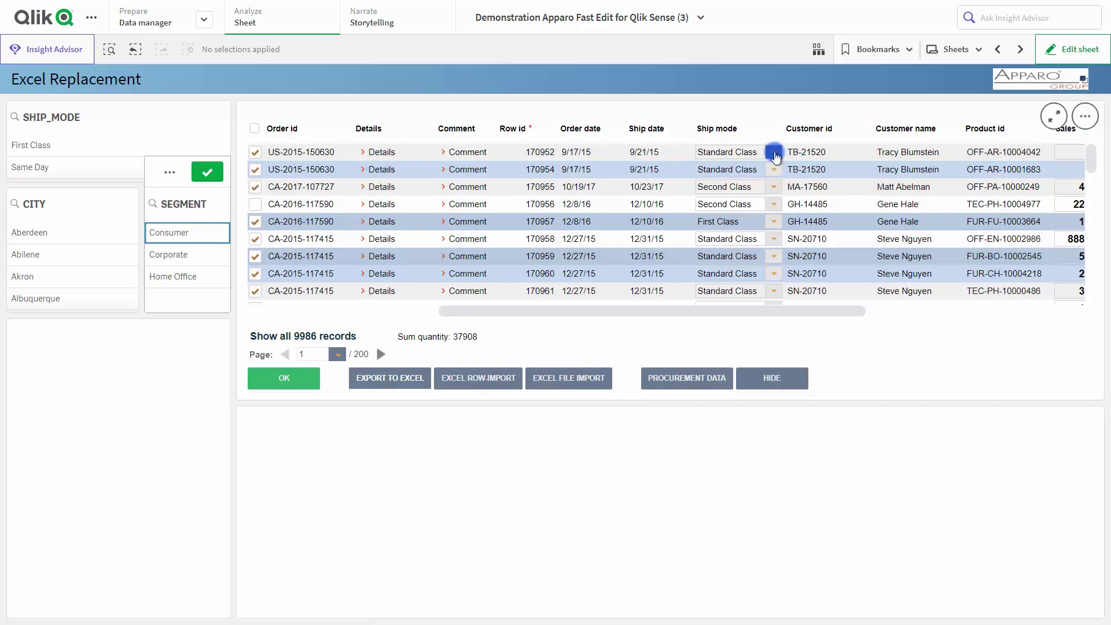
# Step: In the Qlik Sense Excel Replacement sheet, inspect the first order's ship mode choices, details form and country choices
pyautogui.click(774, 154)
pyautogui.click(378, 153)
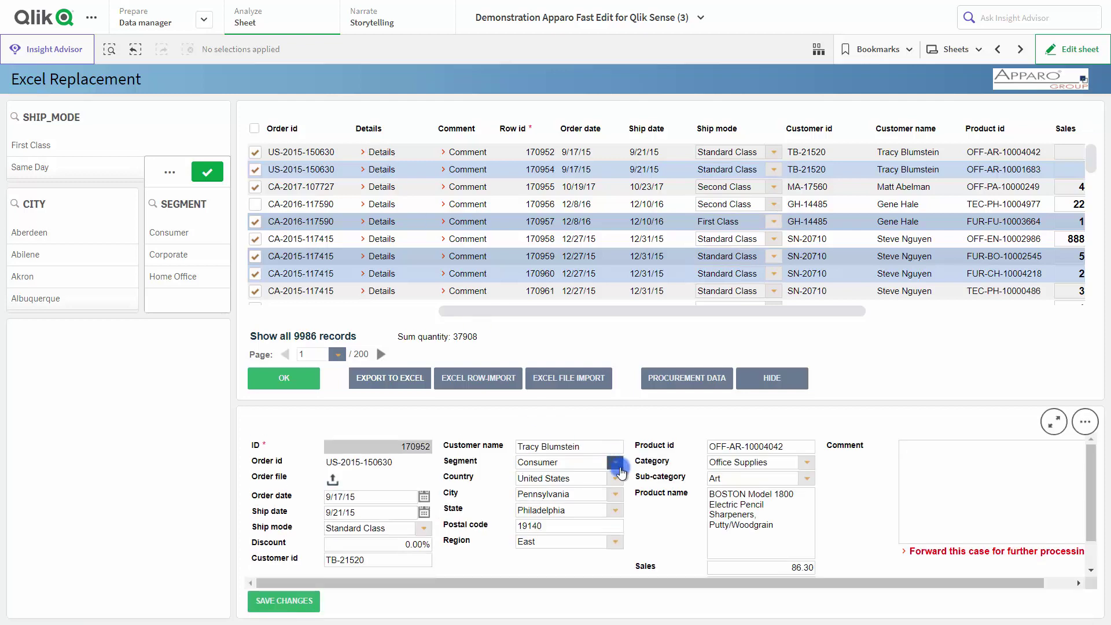
pyautogui.click(615, 482)
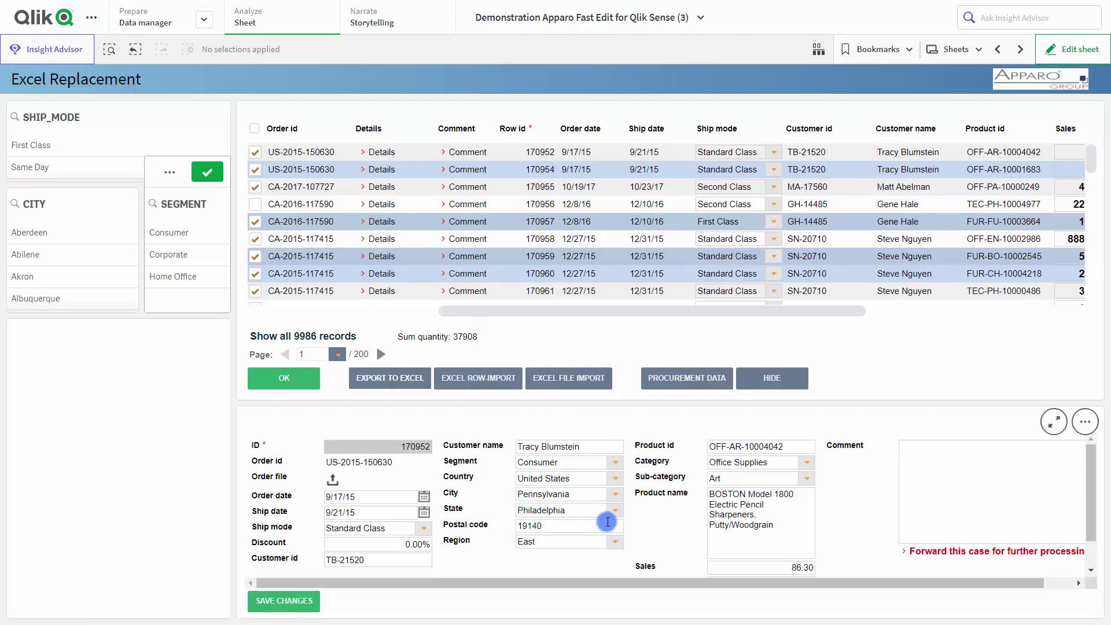
# Step: View the second order's comment window, close it and open the procurement data
pyautogui.click(483, 170)
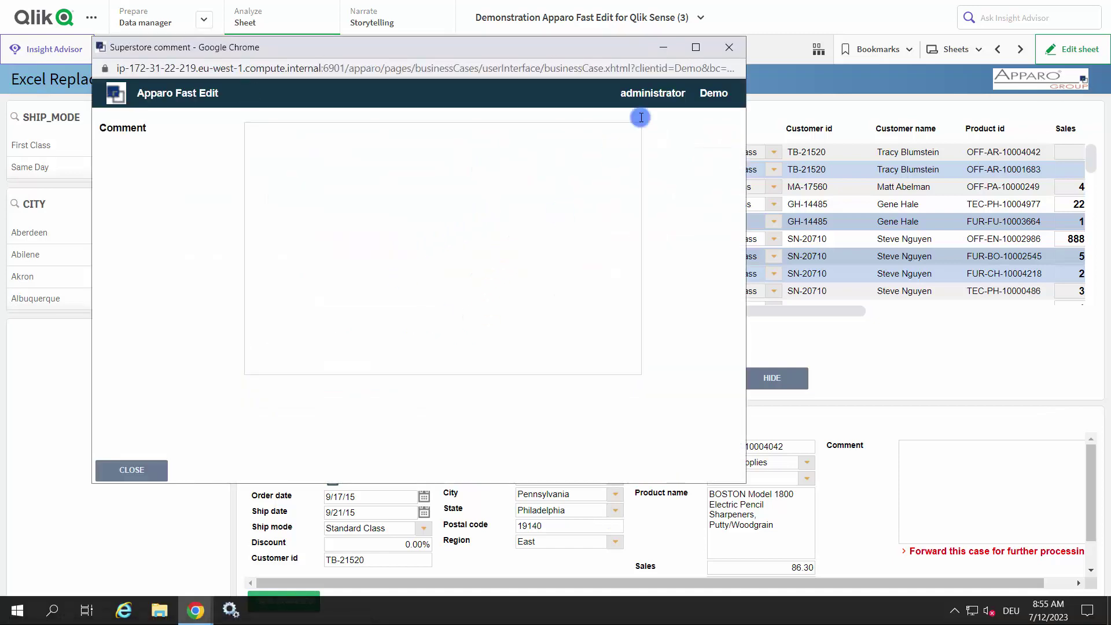
pyautogui.click(727, 48)
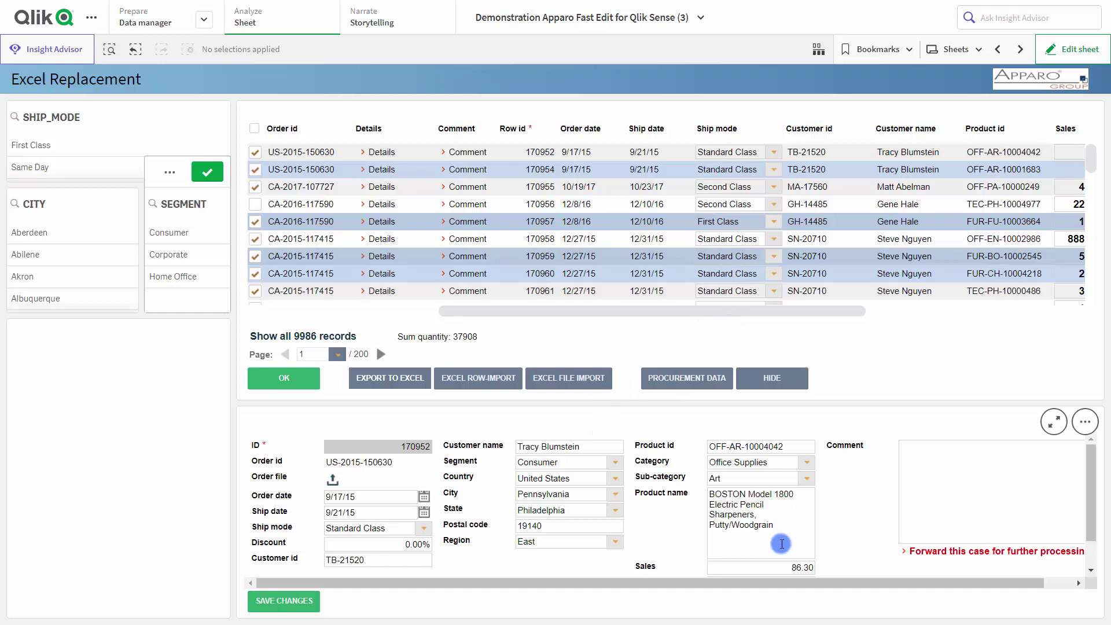
pyautogui.click(713, 378)
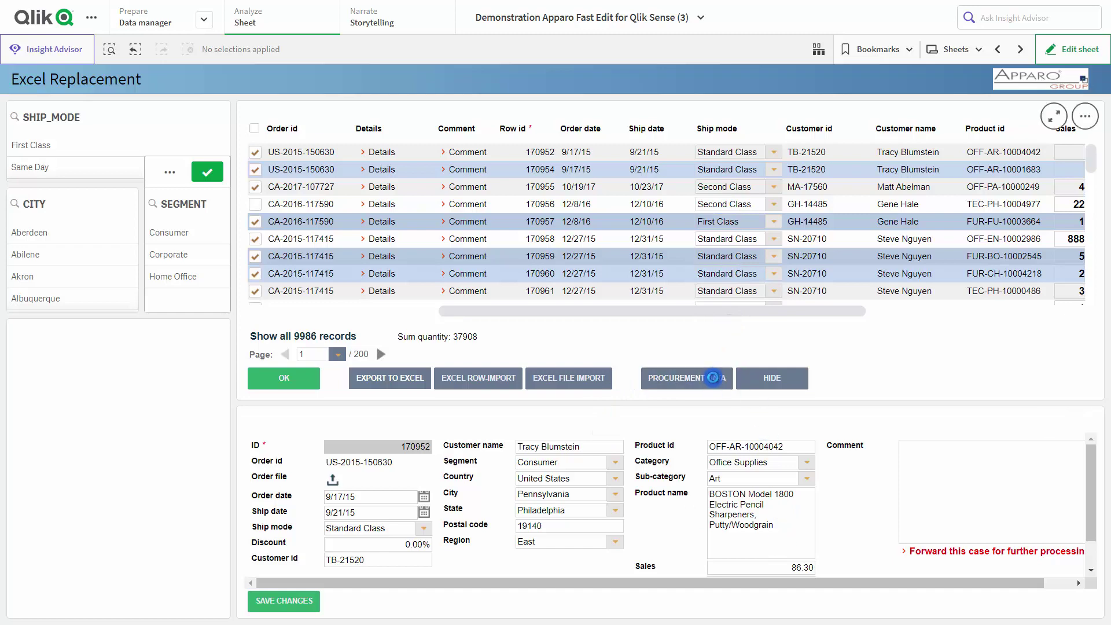
pyautogui.click(180, 449)
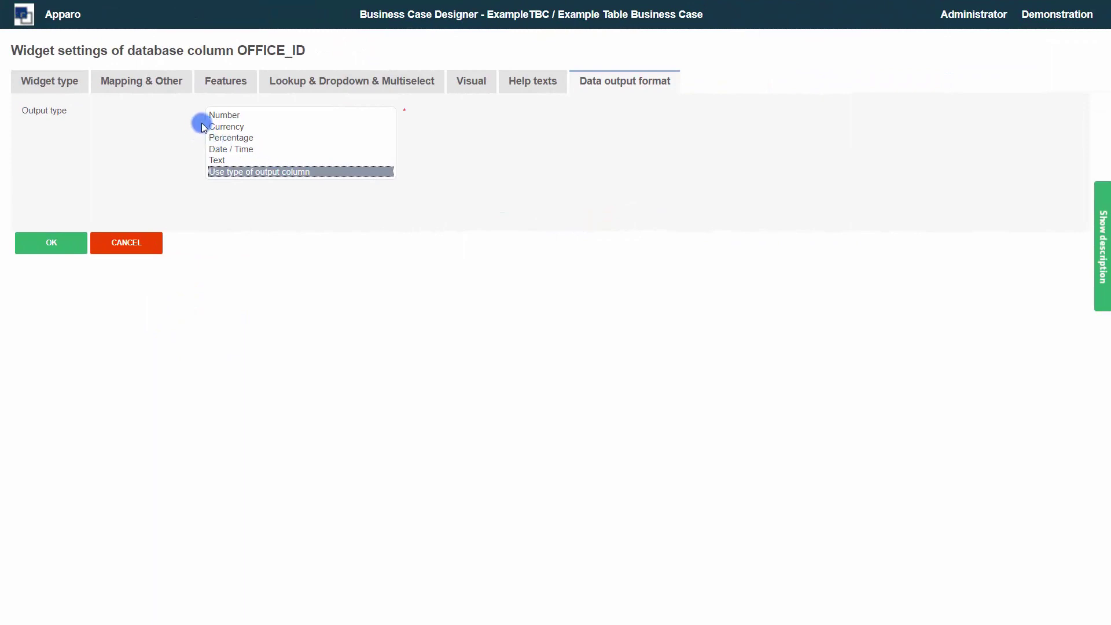
# Step: Set OFFICE_ID's output type to Number, with <%VARIABLE%> as the interval's minimum and ApparoStringValidator as the custom validator
pyautogui.click(224, 114)
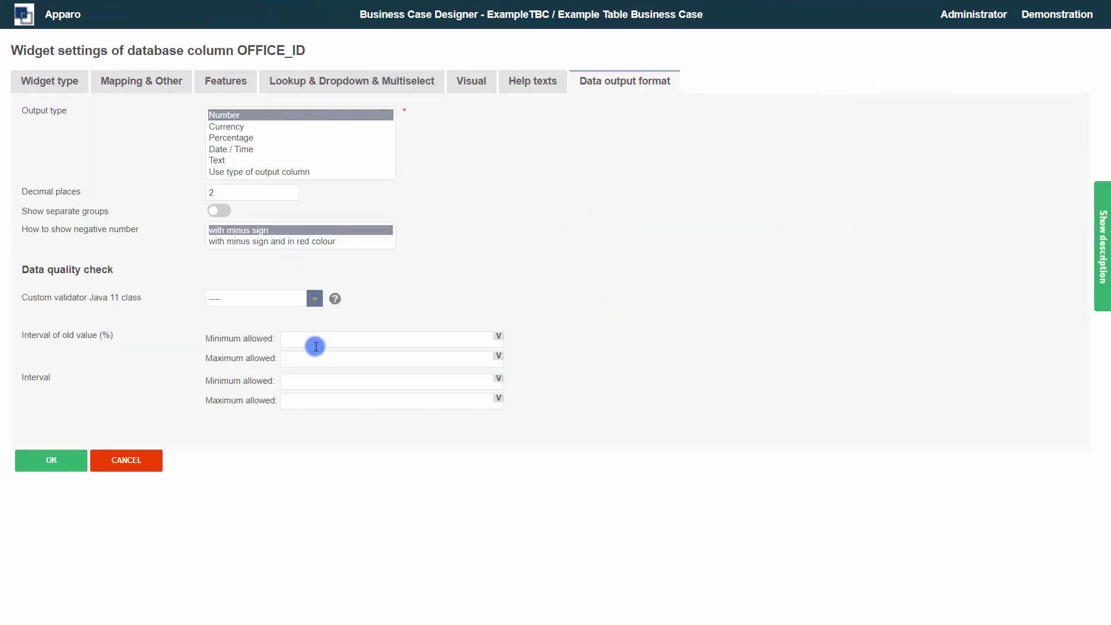
pyautogui.click(304, 382)
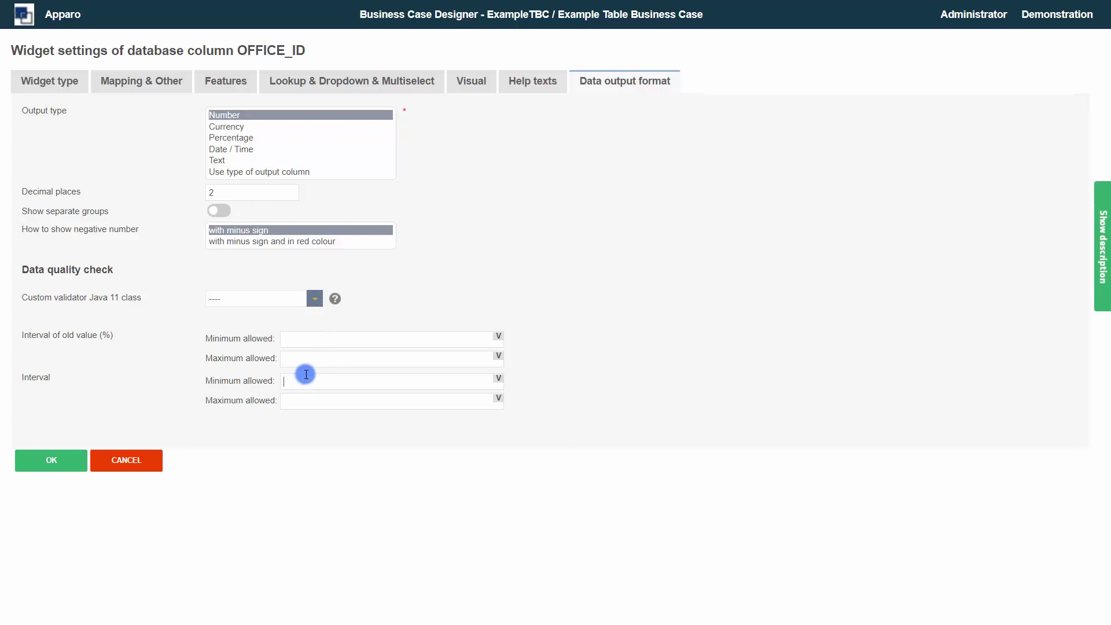
pyautogui.write('<%VARIABLE%>')
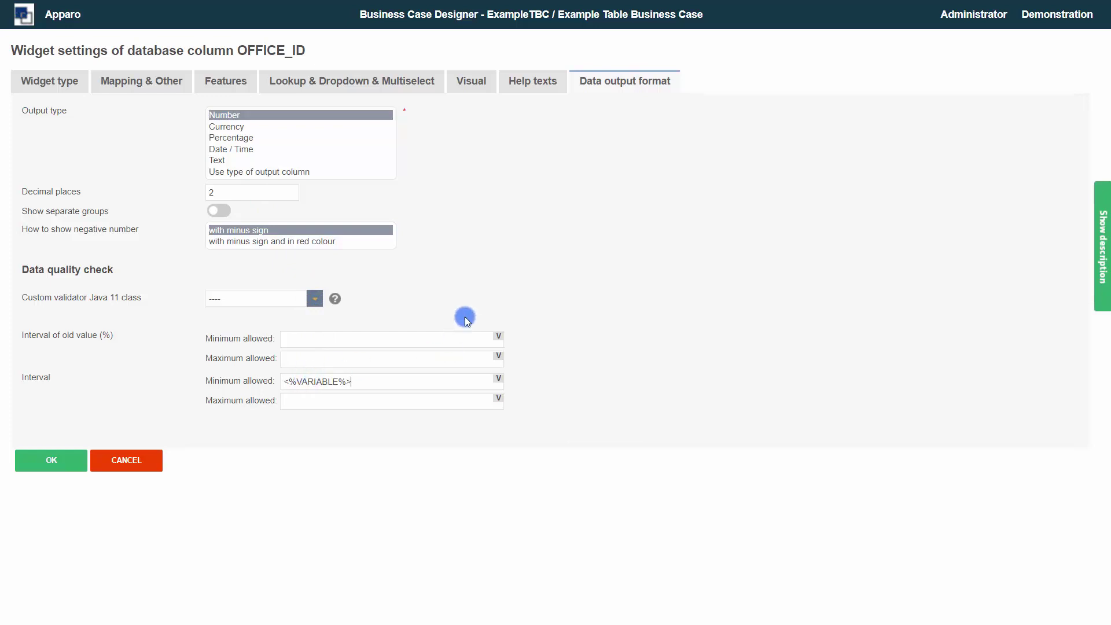
pyautogui.click(315, 304)
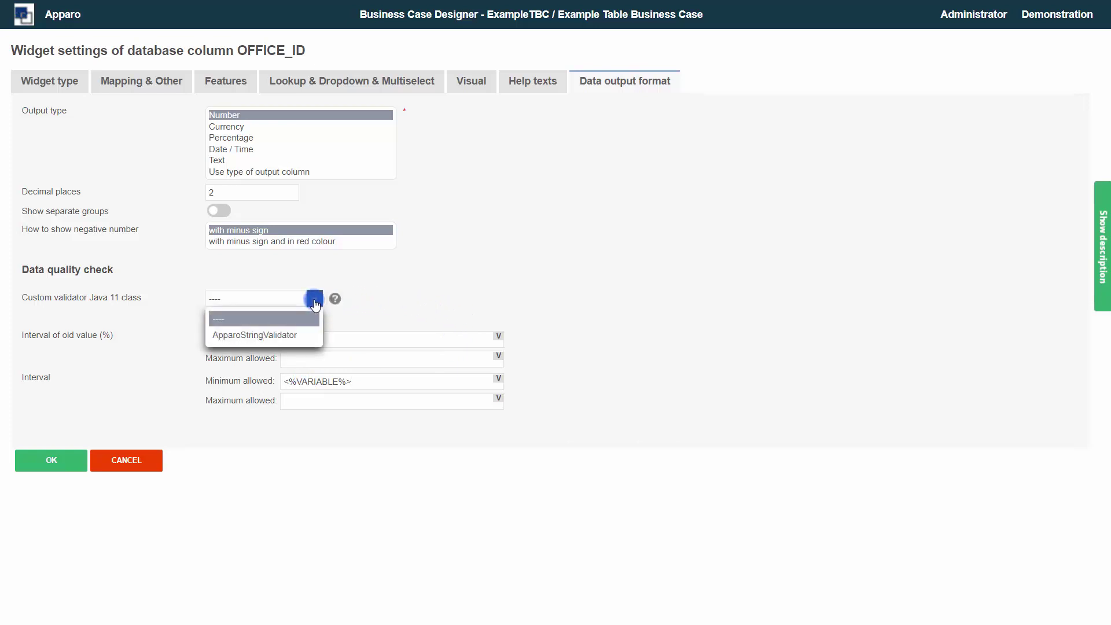
pyautogui.click(306, 331)
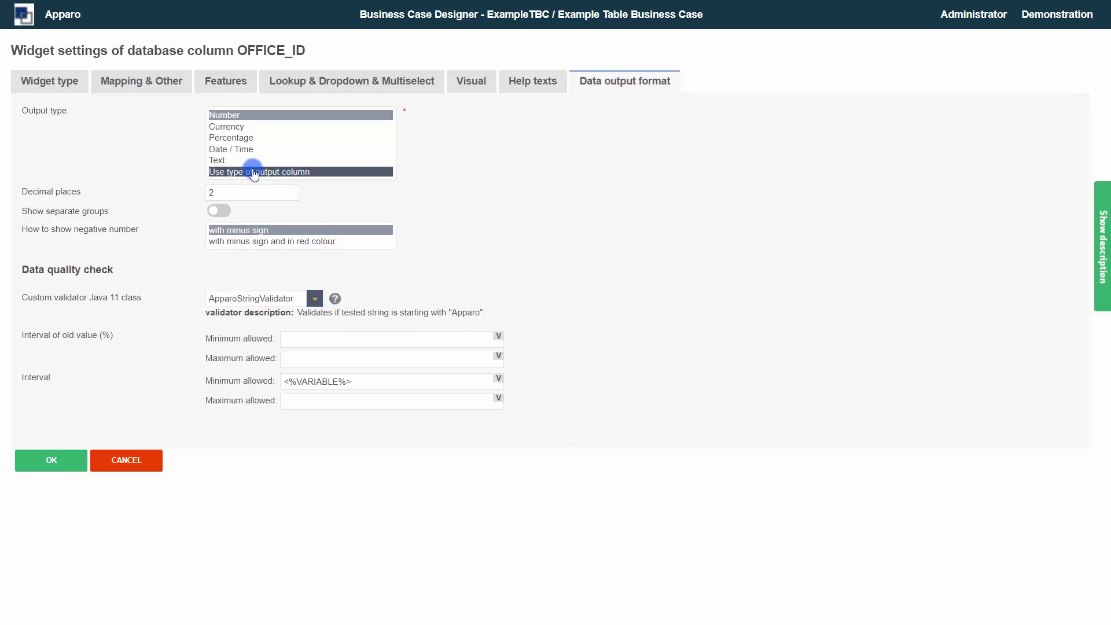
# Step: Change OFFICE_ID's output type to Text and open the help for the data quality regular expression
pyautogui.click(230, 161)
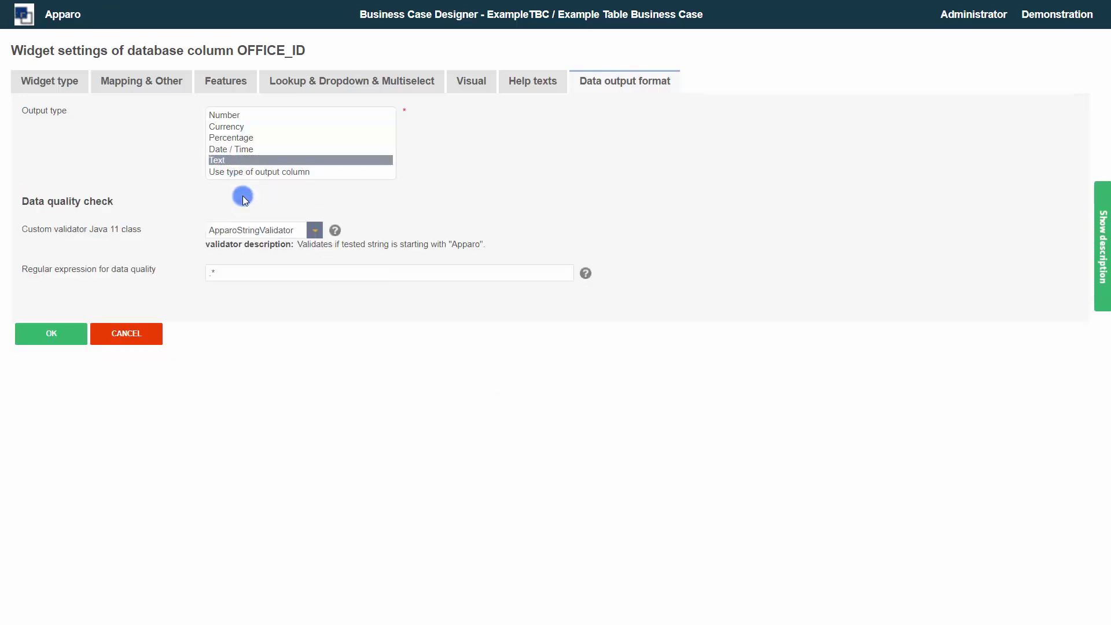
pyautogui.click(587, 277)
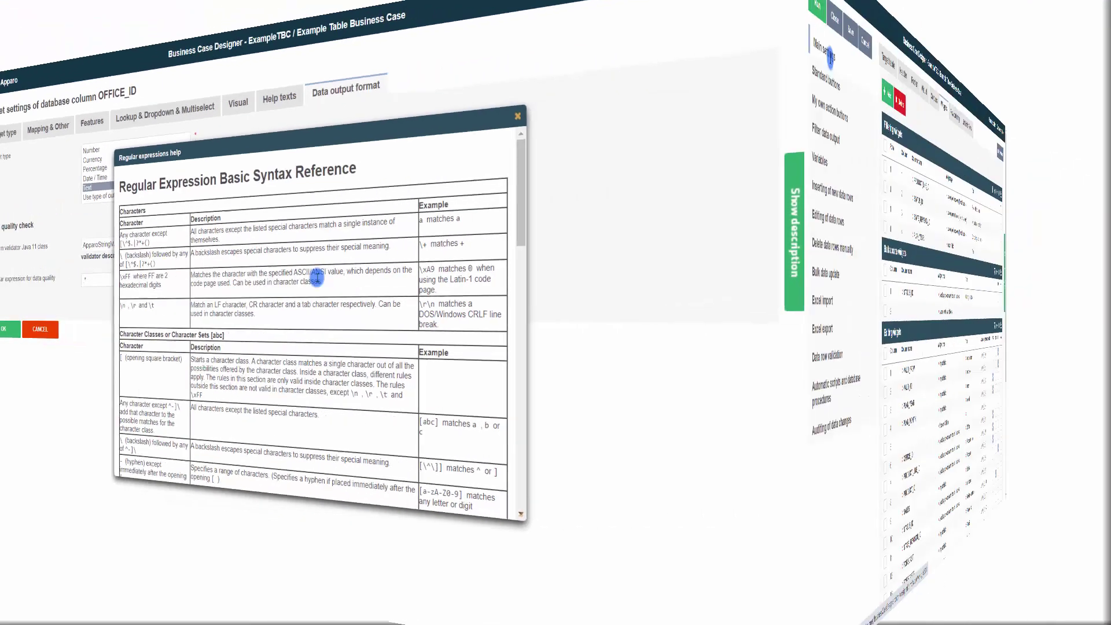
# Step: View the data row validation script of the Example Table Business Case and open its help
pyautogui.click(93, 352)
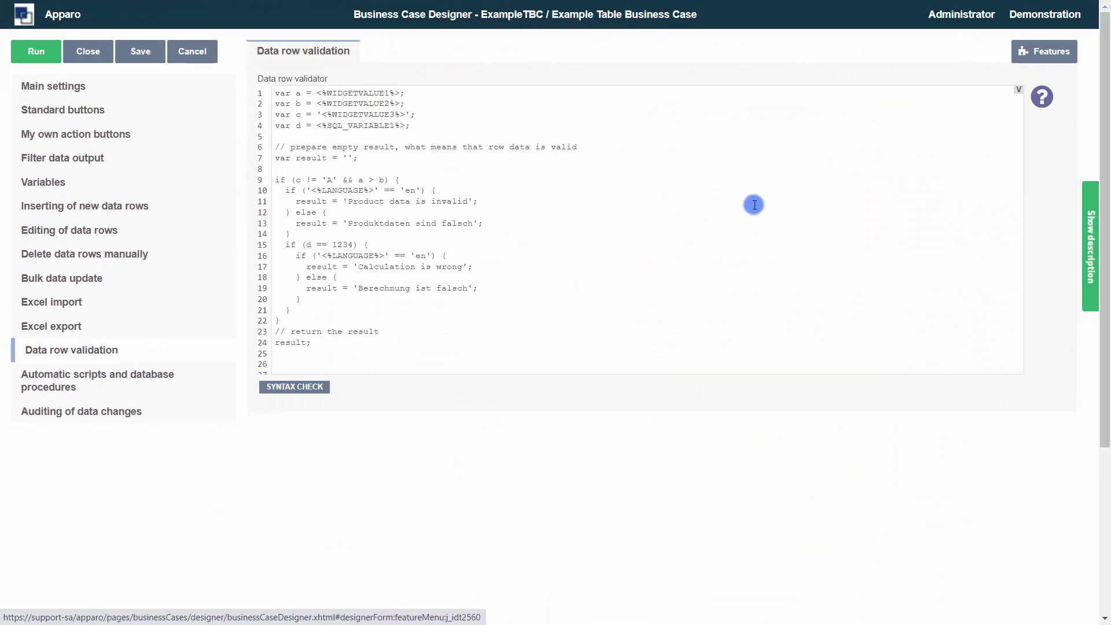
pyautogui.click(1043, 99)
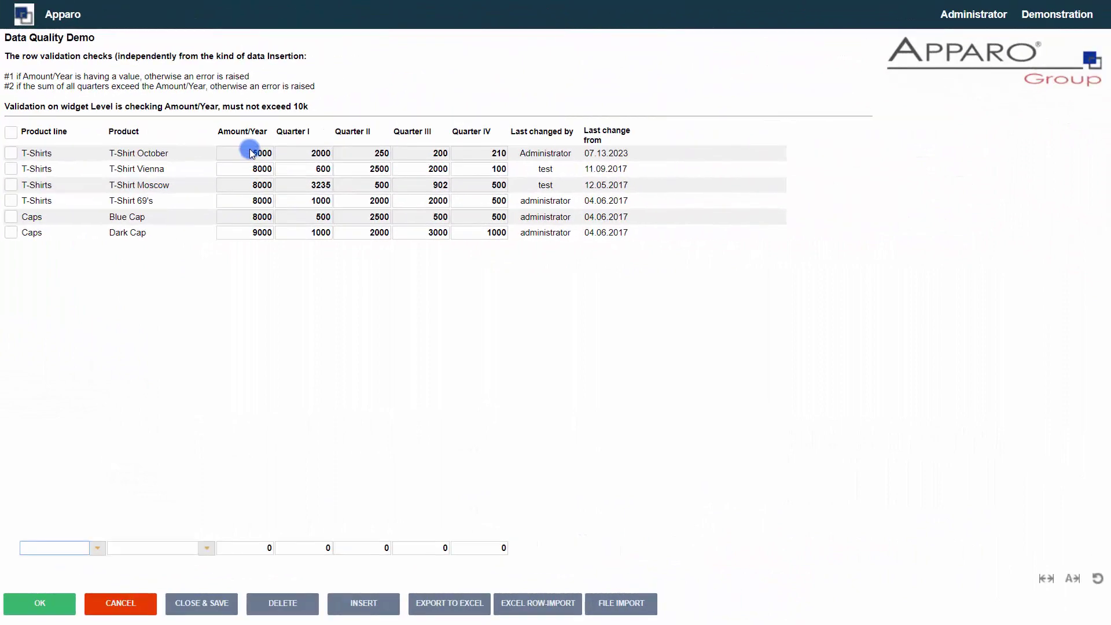
# Step: Test the Data Quality Demo's validation on the T-Shirt October row with an empty Amount/Year, then with 1
pyautogui.doubleClick(251, 153)
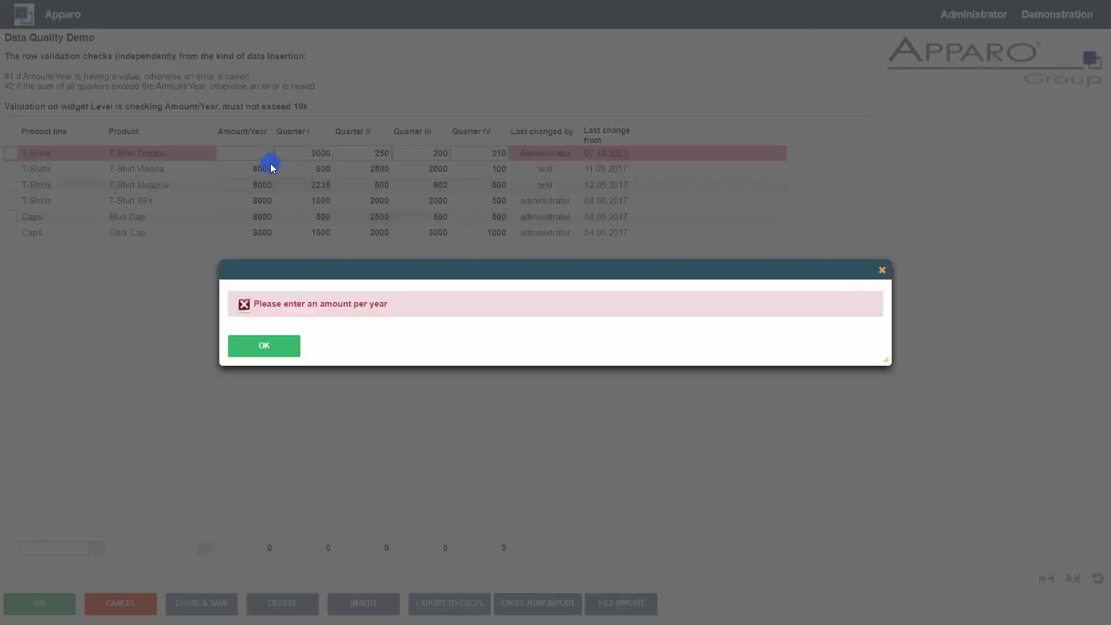
pyautogui.click(289, 352)
pyautogui.click(262, 153)
pyautogui.write('1')
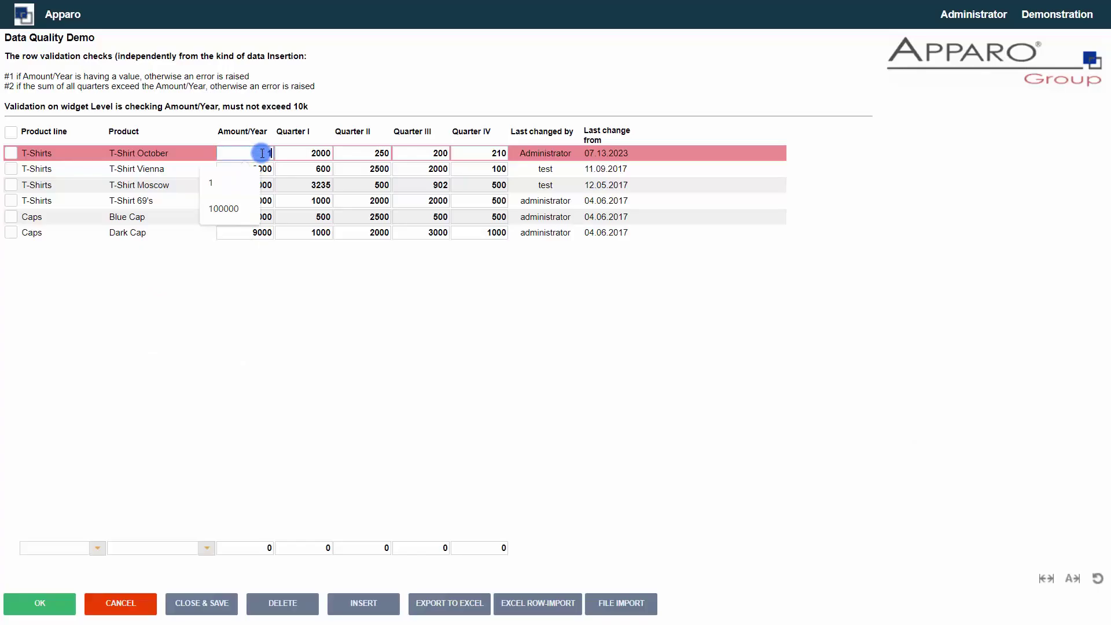
pyautogui.press('Return')
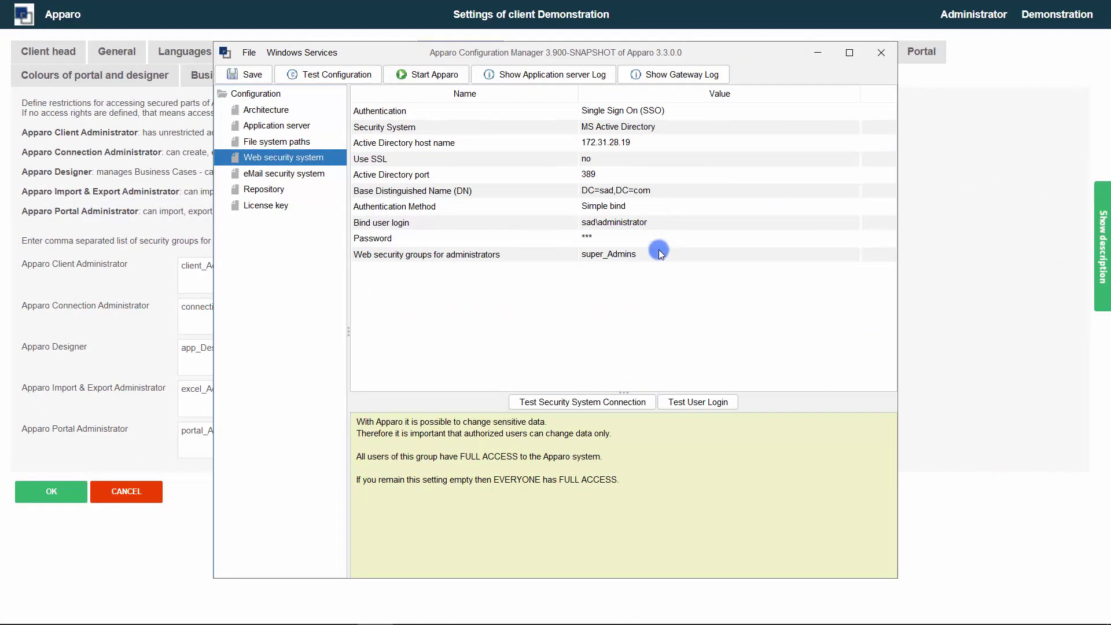
# Step: Inspect the security groups for administrators, for editing and deleting the Demo folder, and for the Demonstration client
pyautogui.click(660, 253)
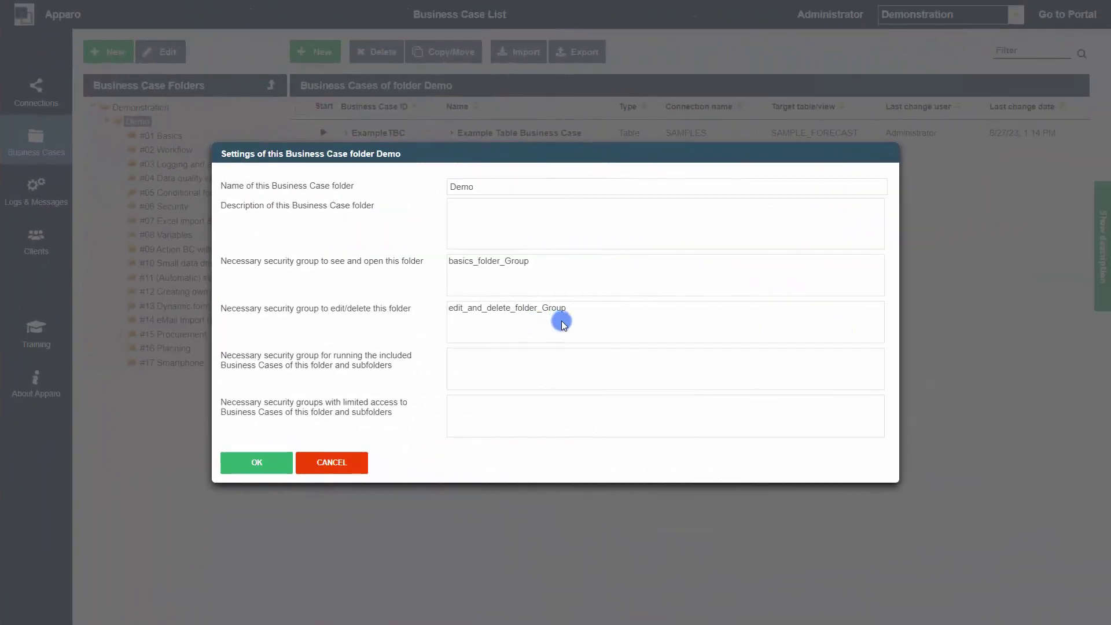
pyautogui.click(589, 308)
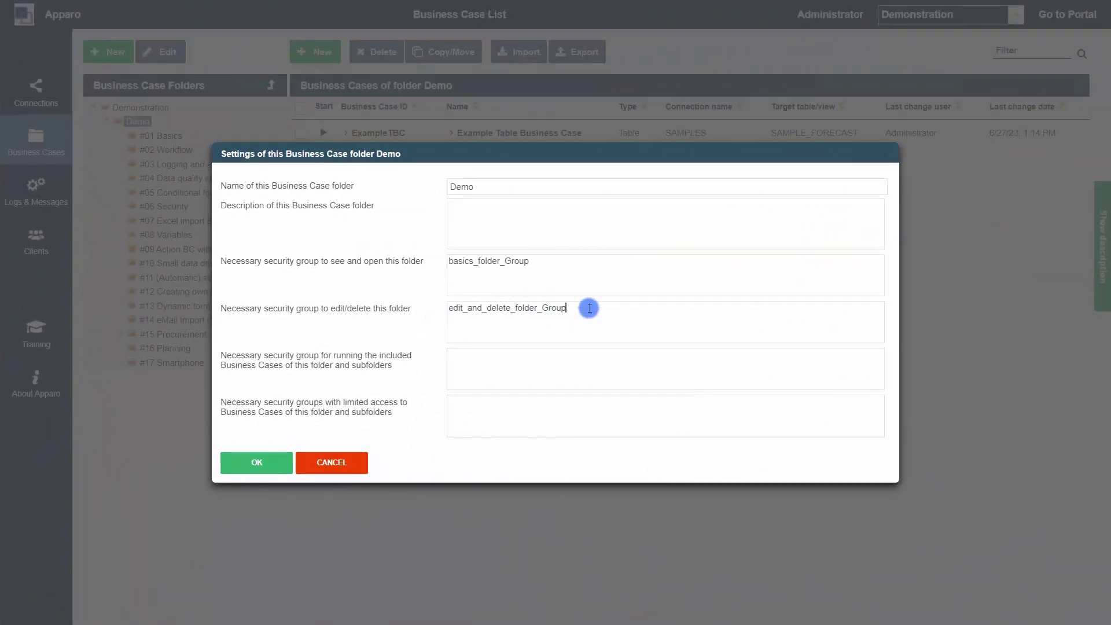
pyautogui.moveTo(587, 307); pyautogui.dragTo(429, 319)
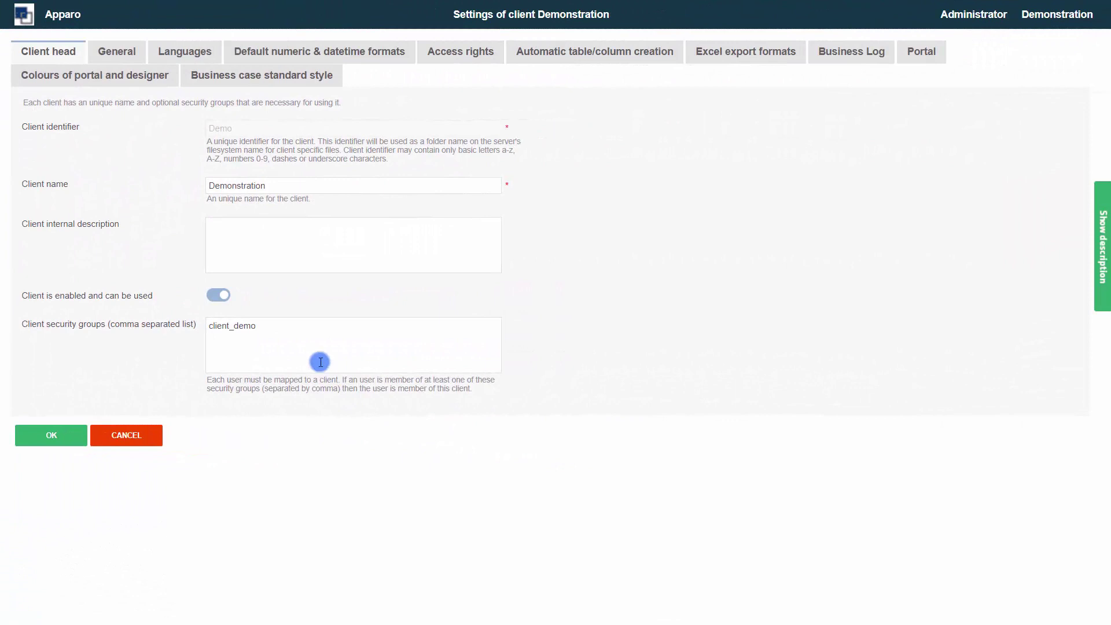
pyautogui.moveTo(298, 335); pyautogui.dragTo(126, 313)
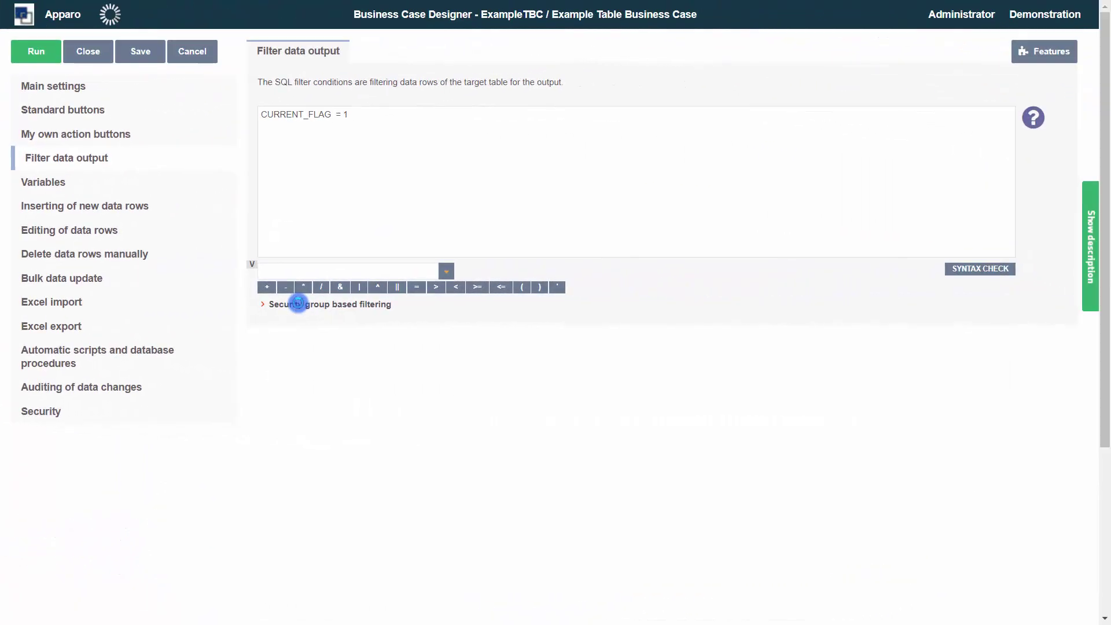
# Step: Inspect the security group based output filter conditions and the user choices for hiding the STATUS_ID widget
pyautogui.click(547, 307)
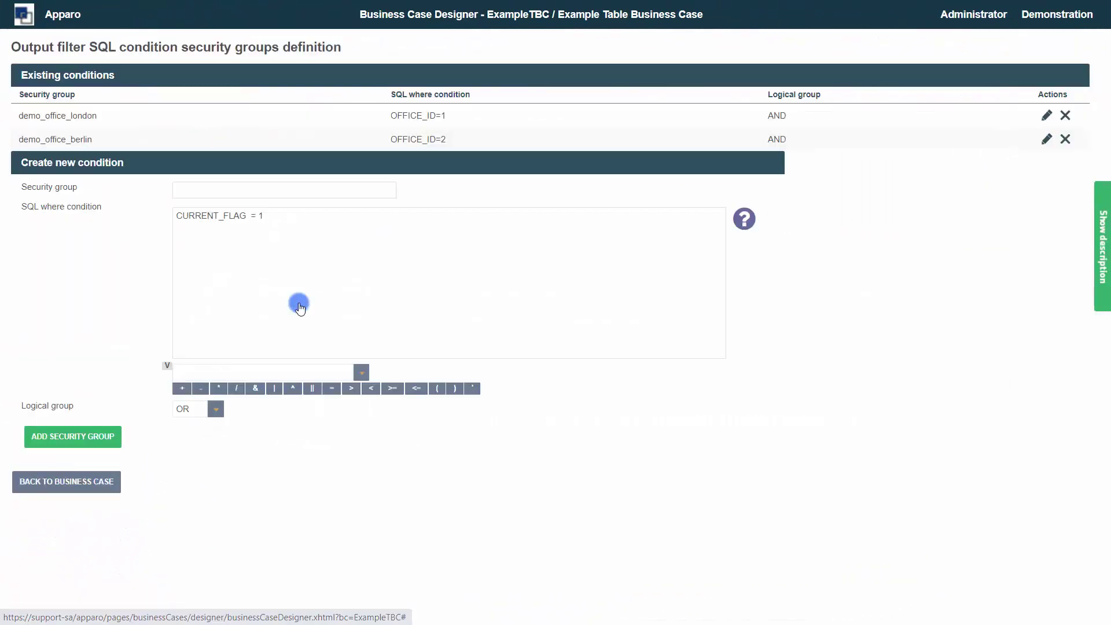
pyautogui.doubleClick(123, 123)
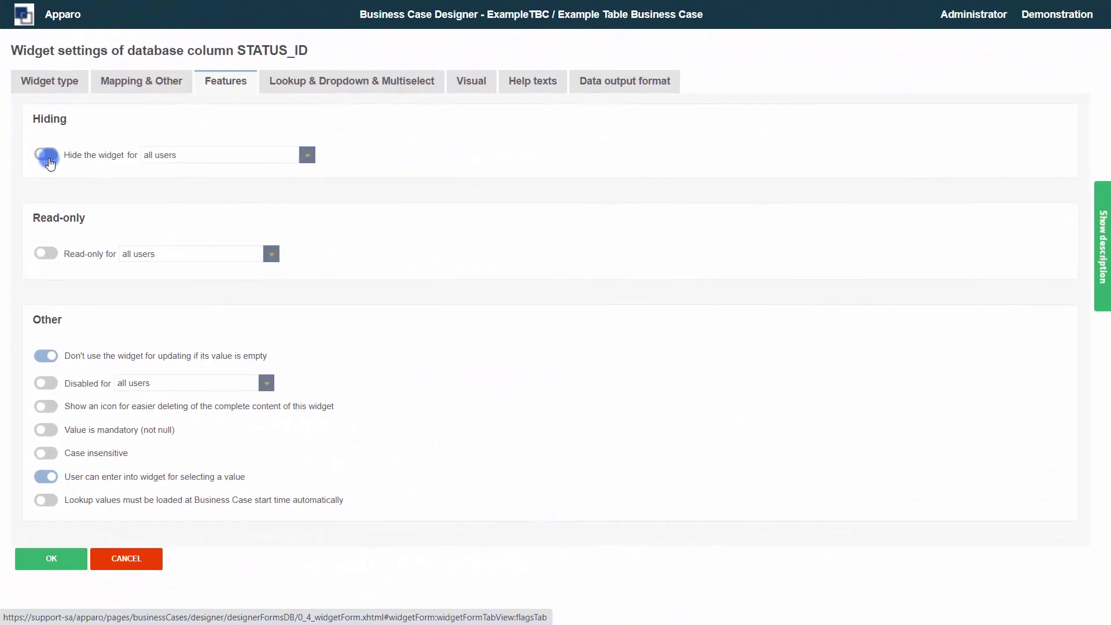
pyautogui.click(305, 155)
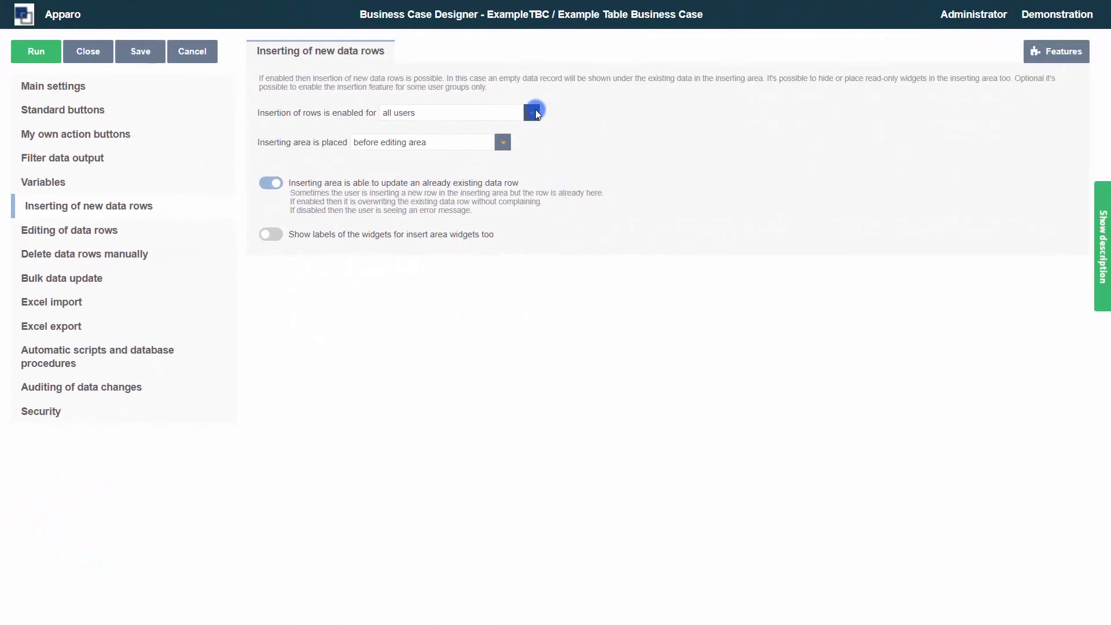
# Step: Enable row insertion for selected security groups and add the security group Administrators
pyautogui.click(534, 112)
pyautogui.click(498, 144)
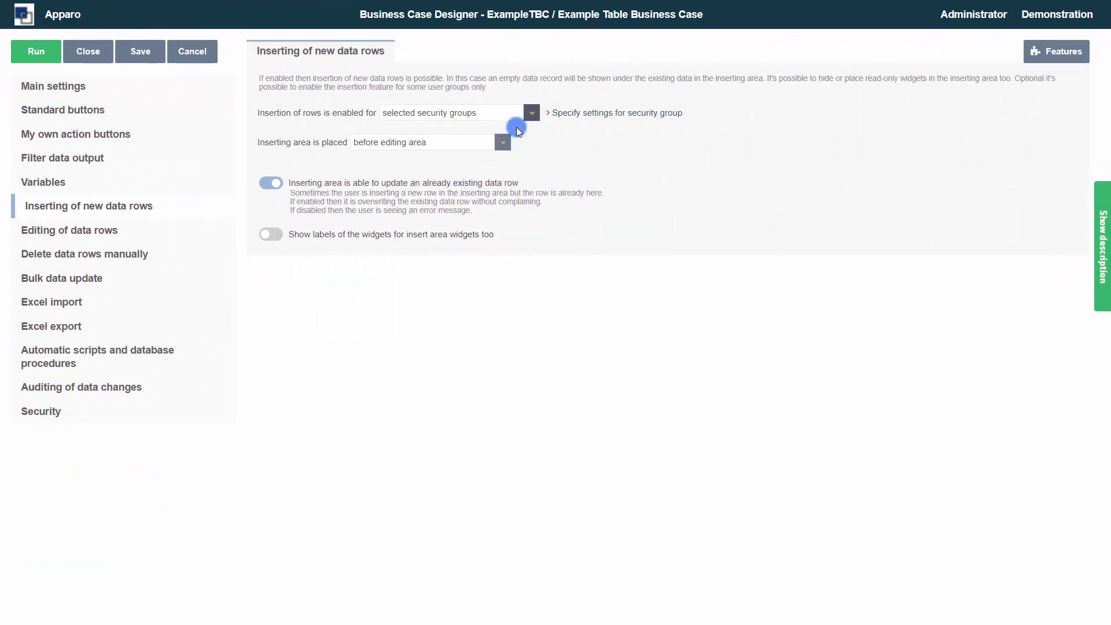
pyautogui.click(594, 112)
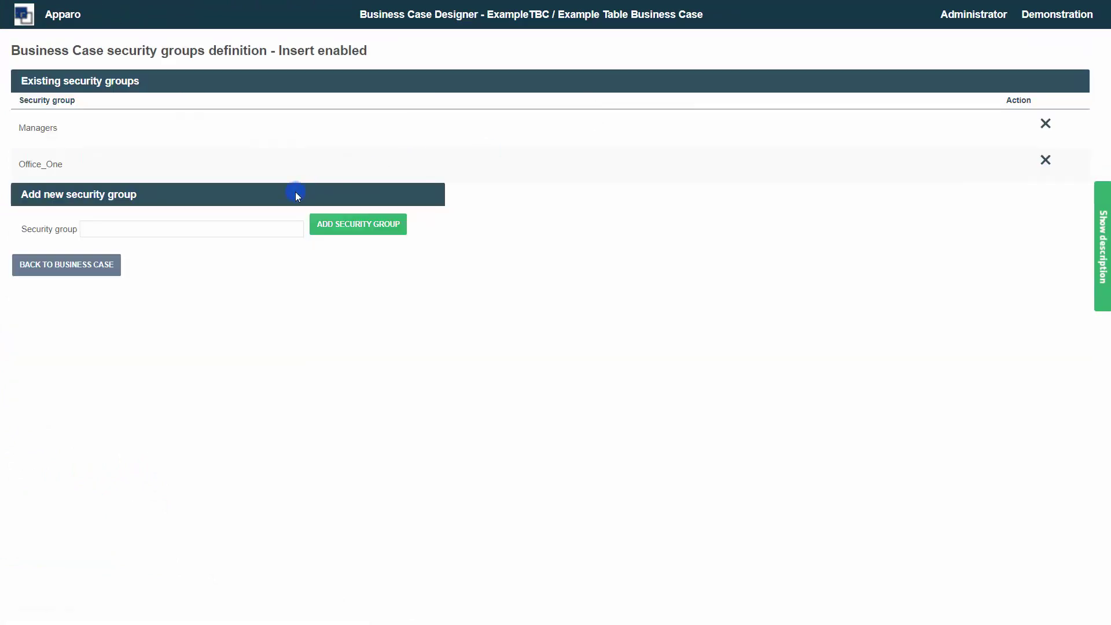
pyautogui.click(223, 227)
pyautogui.write('Administrators')
pyautogui.click(337, 224)
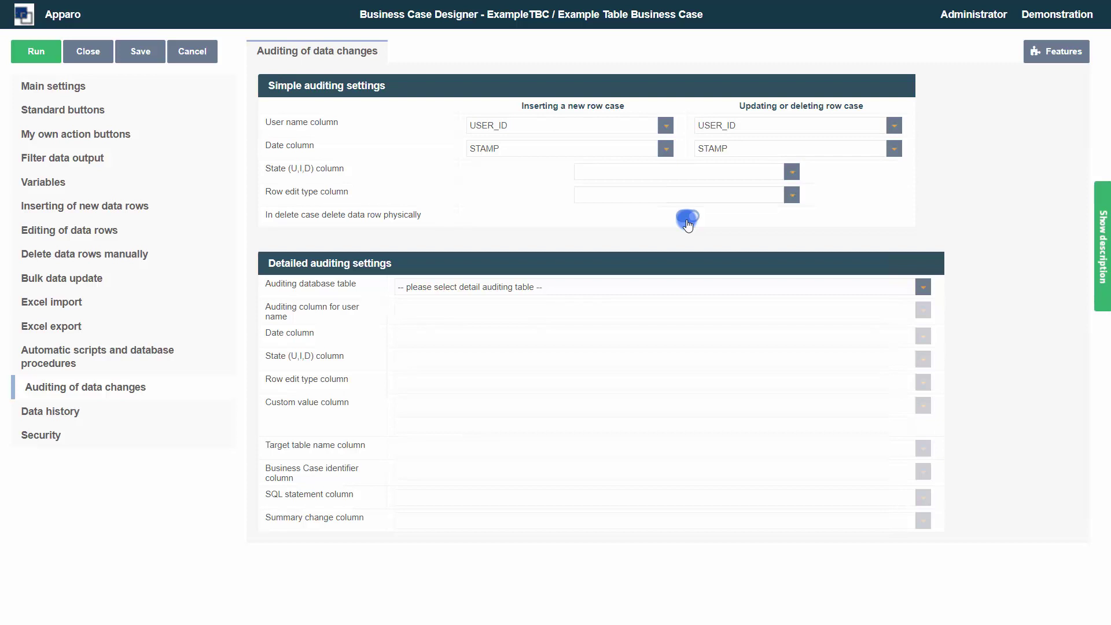
# Step: Select SAMPLES_ADV_AUDITING as the auditing database table in the detailed auditing settings
pyautogui.click(924, 287)
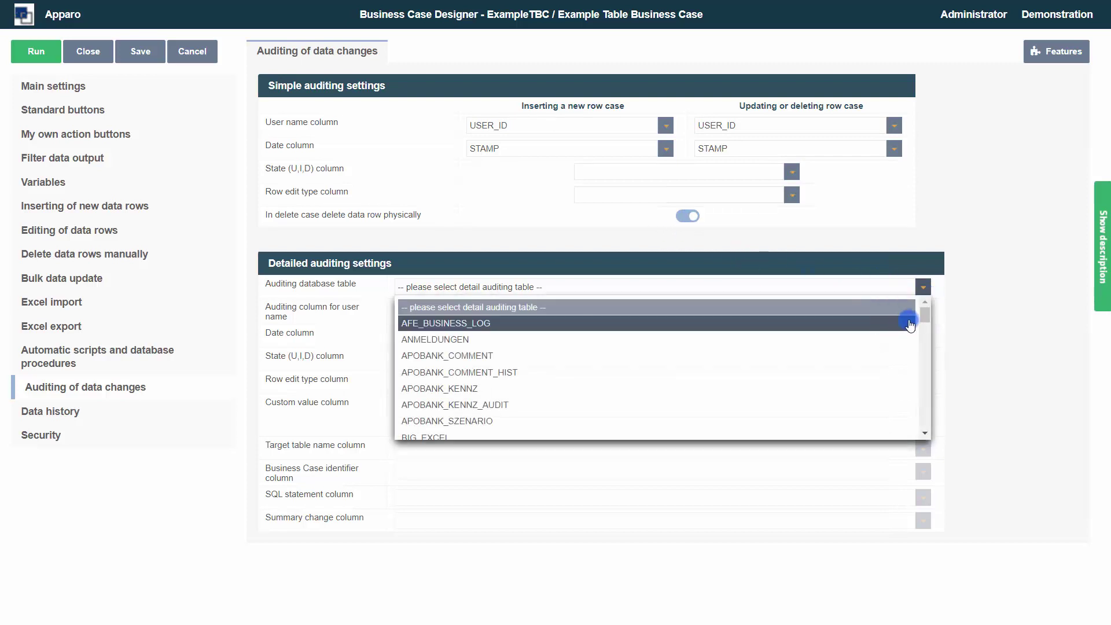
pyautogui.moveTo(924, 313); pyautogui.dragTo(935, 460)
pyautogui.click(780, 418)
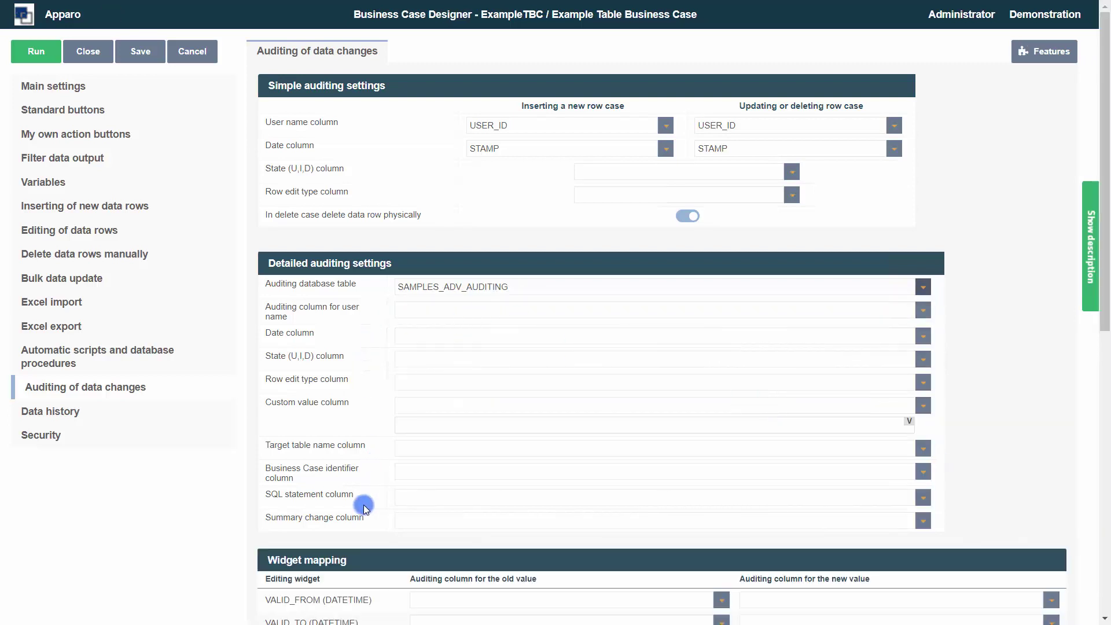
# Step: Map the VALID_FROM widget's old value to auditing column OLD_DATE_1 and open its new value column choices
pyautogui.scroll(-3, 362, 508)
pyautogui.click(723, 456)
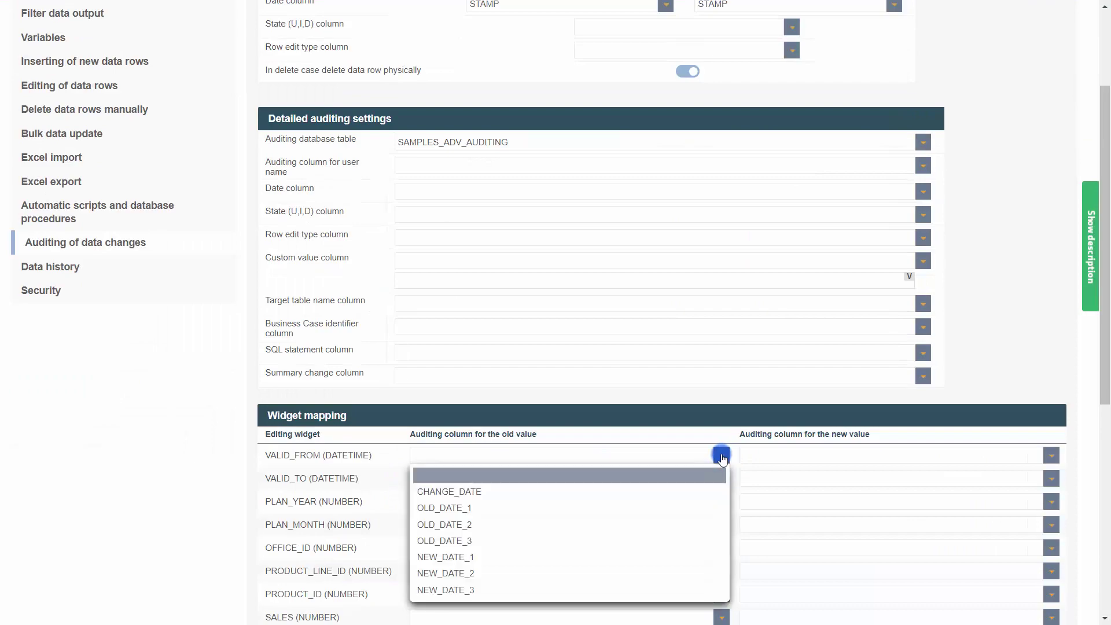
pyautogui.click(684, 508)
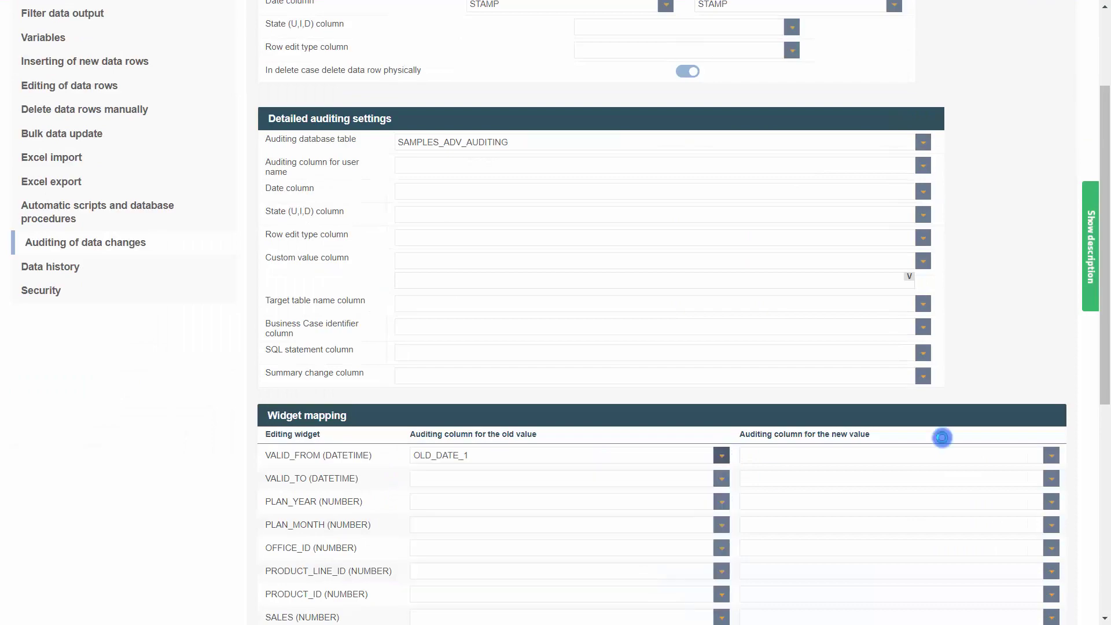
pyautogui.click(1053, 459)
# Step: View the data history settings of the planning data Business Case, including the advanced ones
pyautogui.click(99, 292)
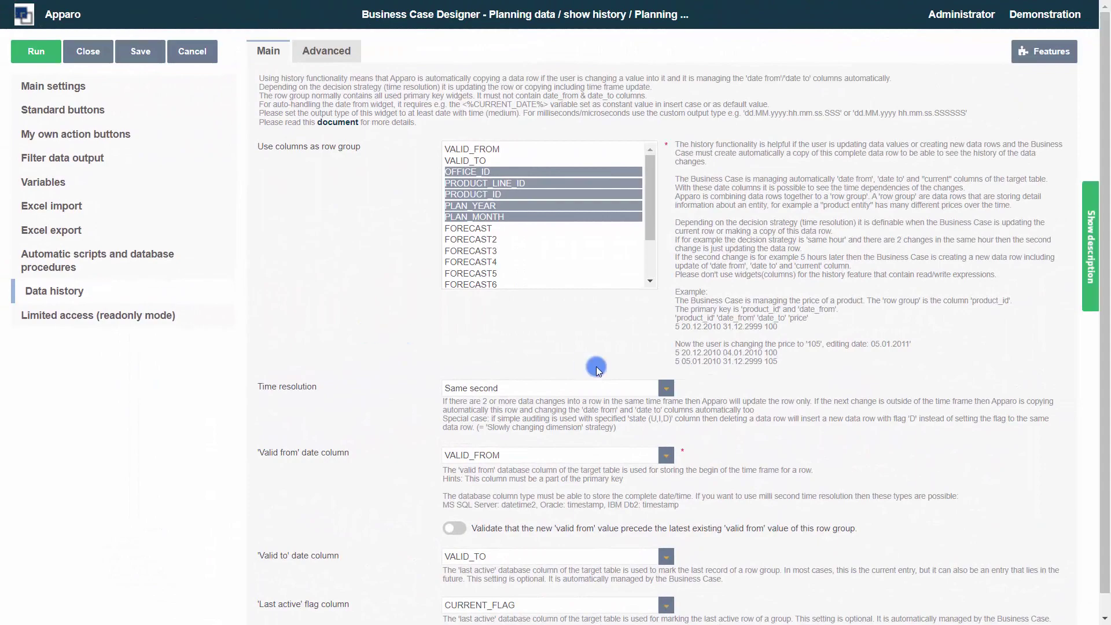
pyautogui.click(330, 52)
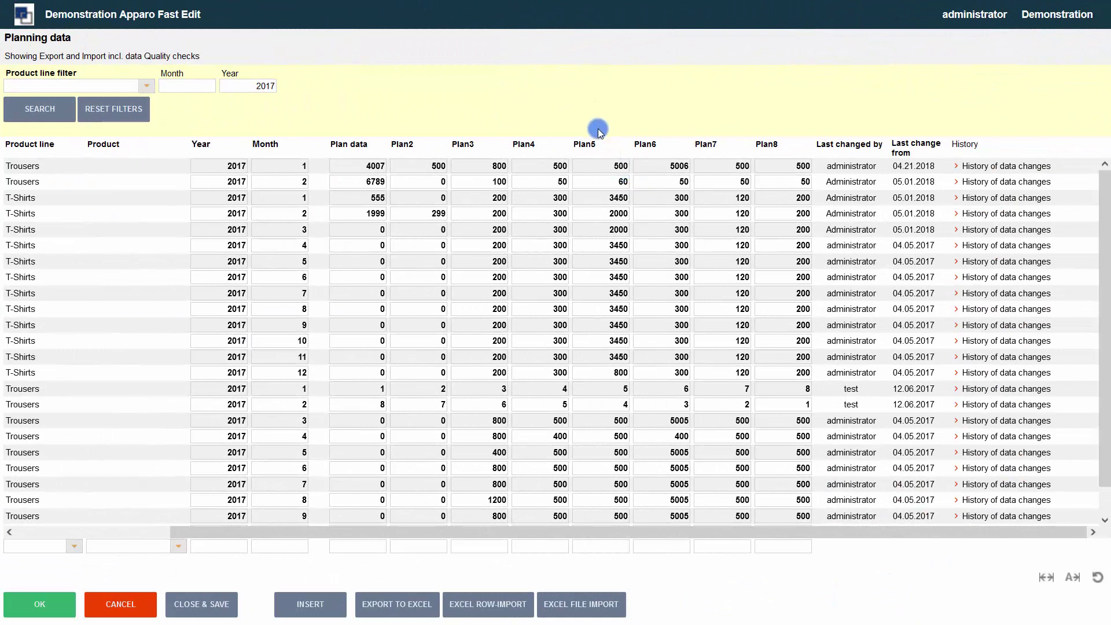
# Step: Set Plan5 and Plan4 of the first Trousers row in the planning data to 5500
pyautogui.click(605, 168)
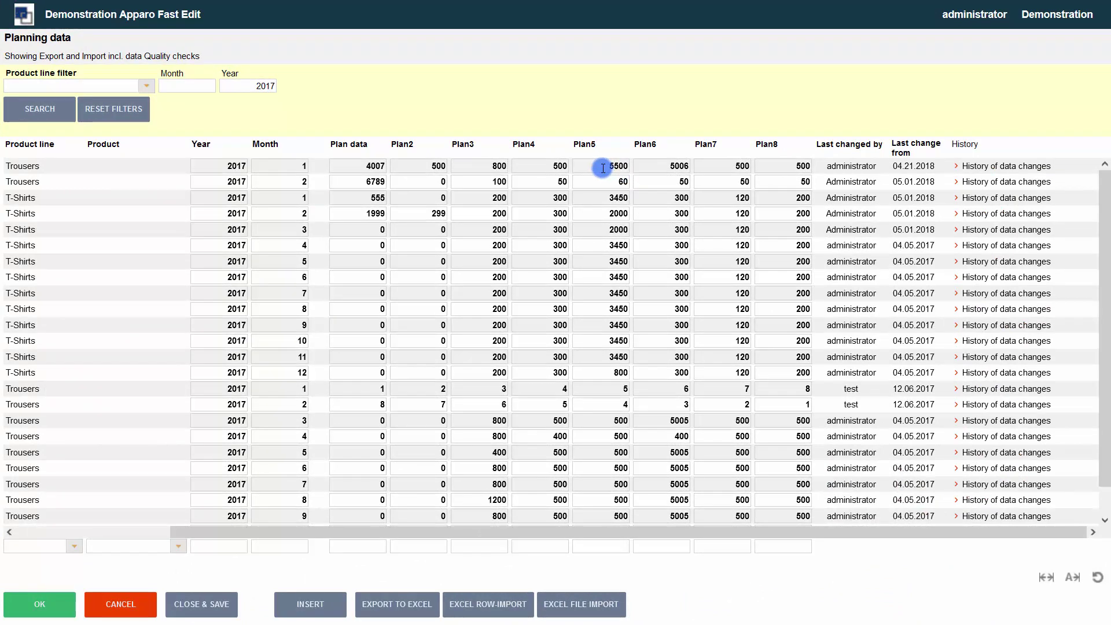
pyautogui.click(551, 166)
pyautogui.write('5')
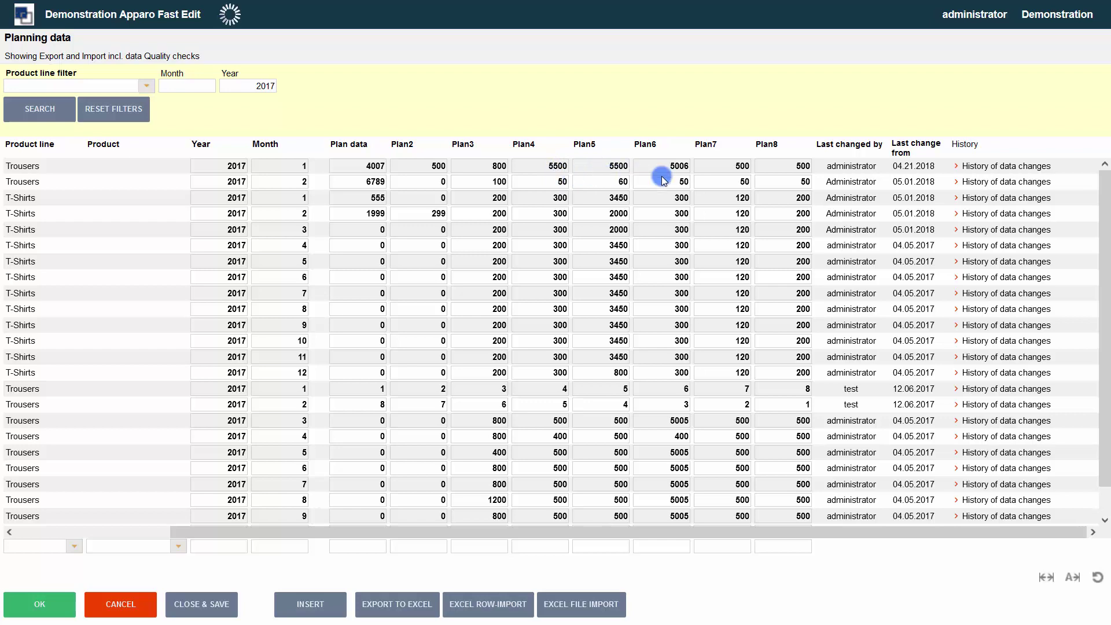
# Step: Open the first Trousers row's history of data changes and examine its plan values, editors and current flags
pyautogui.click(971, 168)
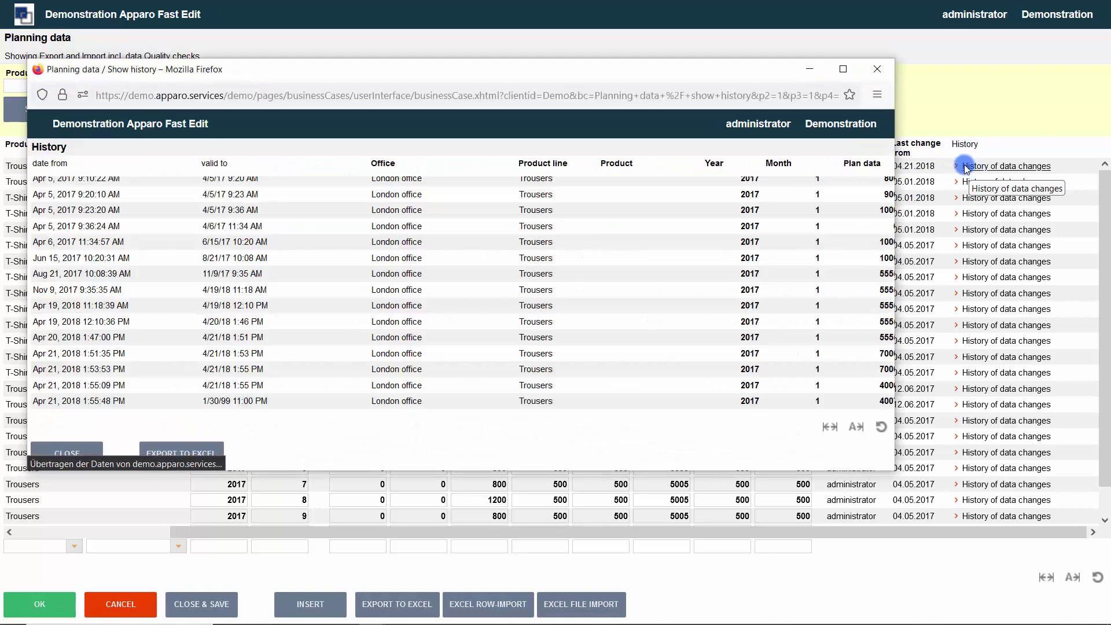
pyautogui.moveTo(393, 403); pyautogui.dragTo(756, 437)
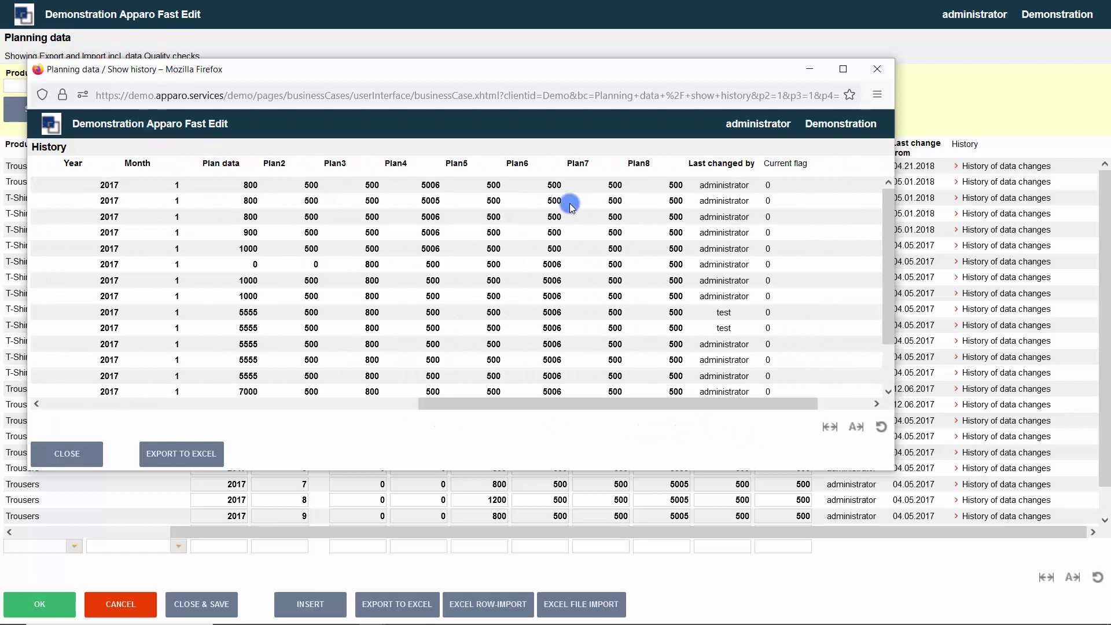
pyautogui.scroll(-3, 796, 231)
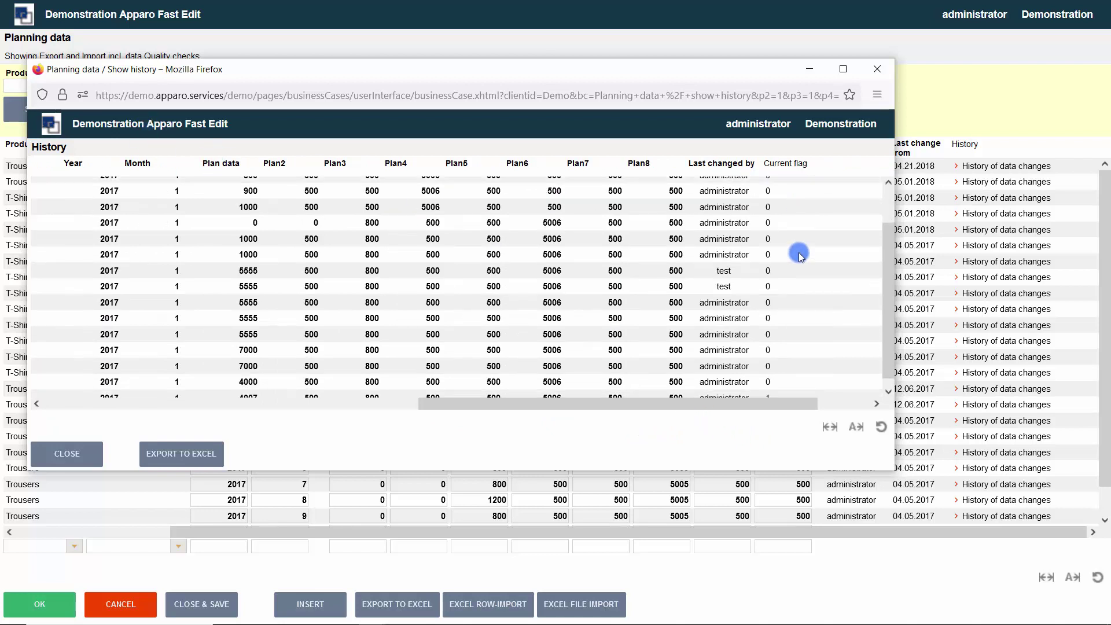